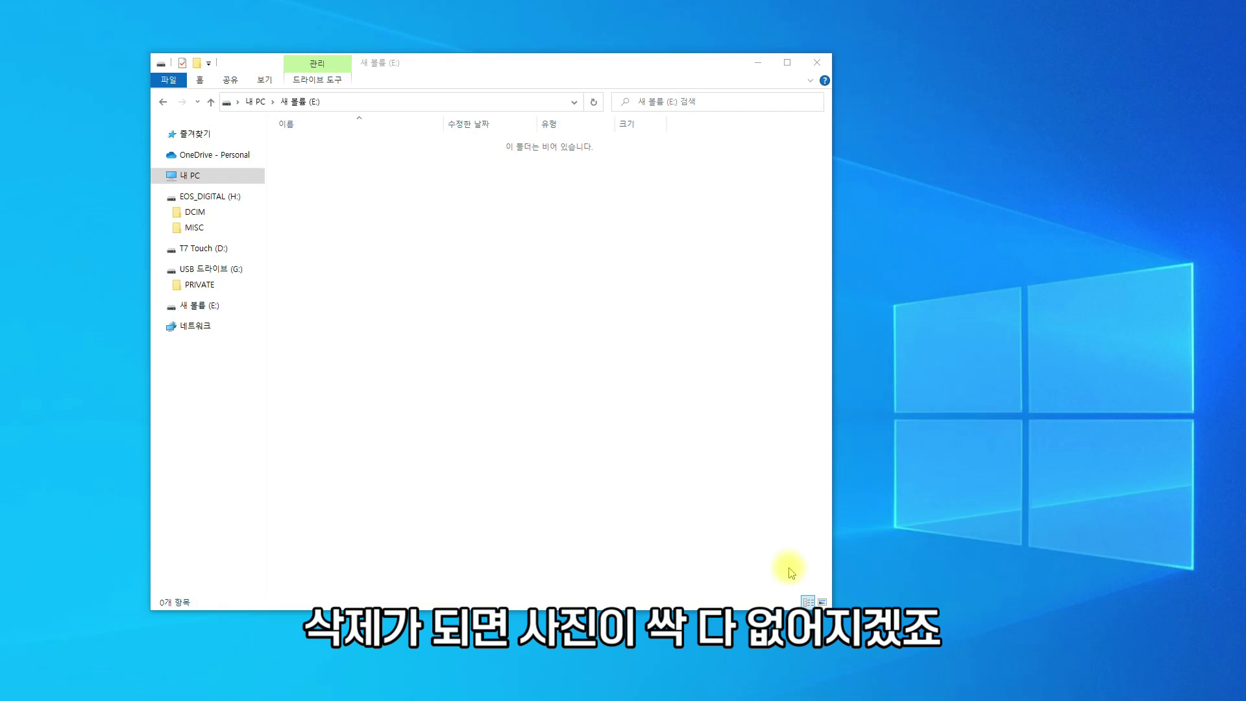
left_click_drag(787, 567, 300, 176)
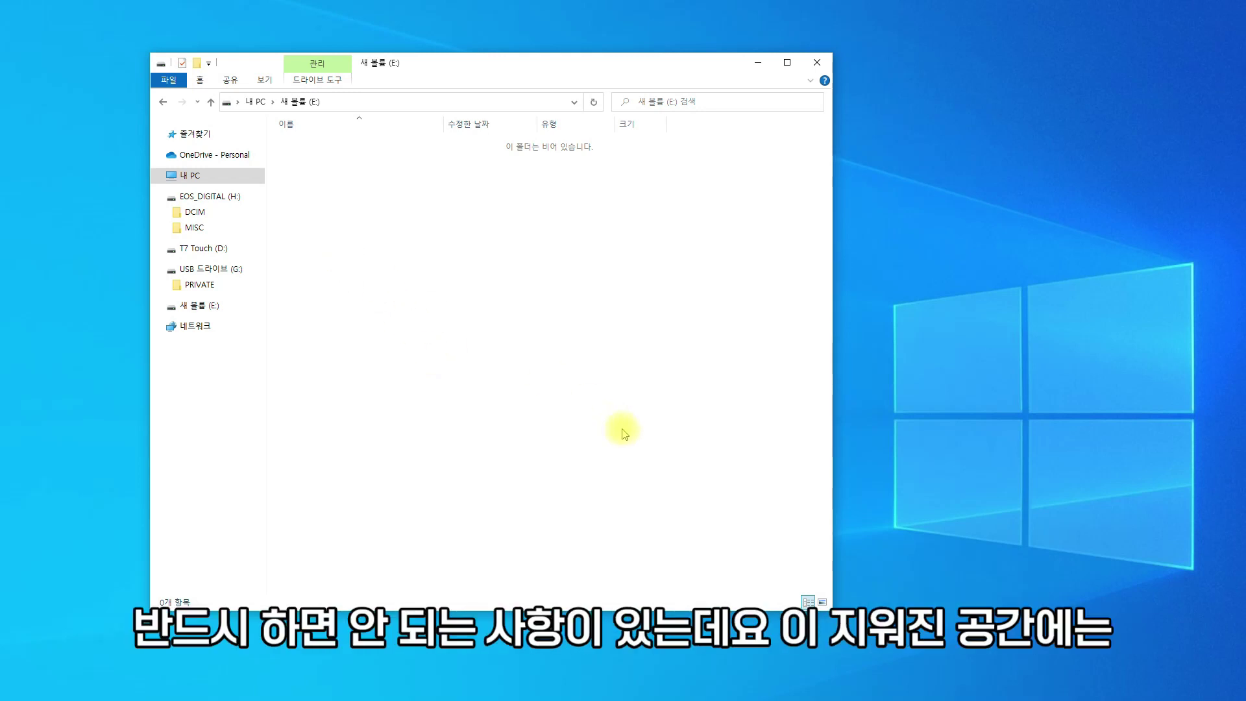
left_click(1052, 663)
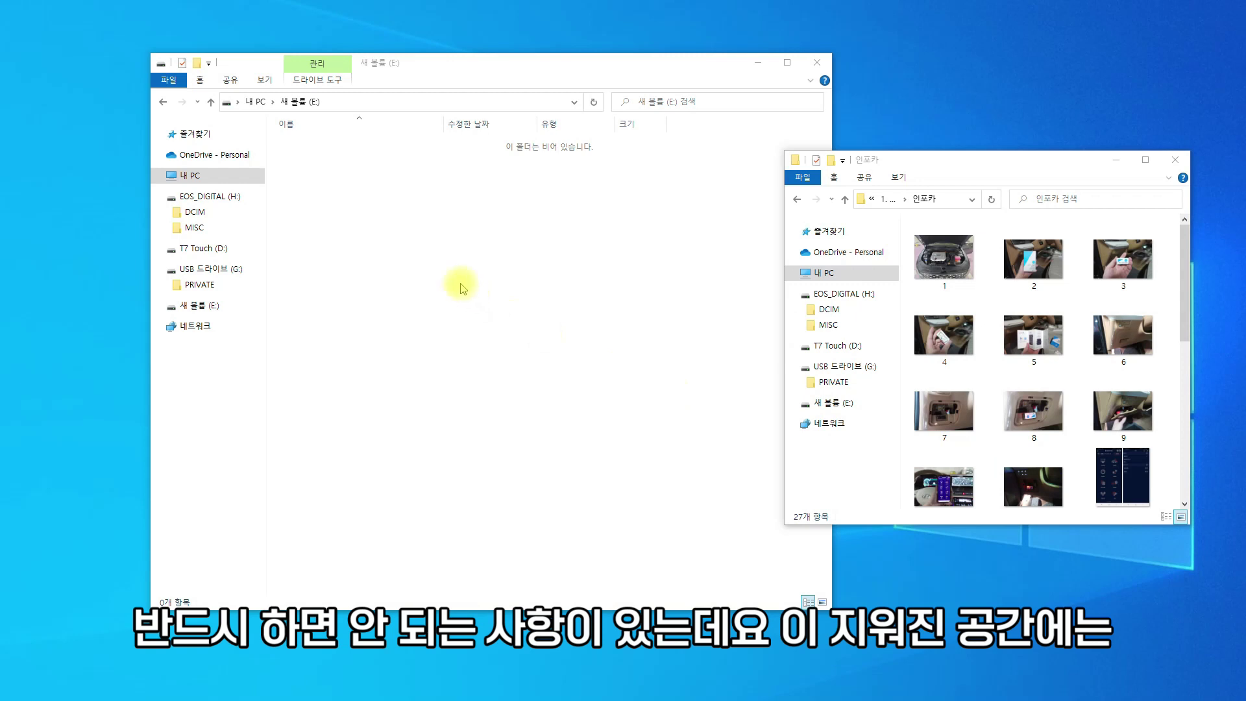
left_click_drag(343, 179, 721, 545)
left_click_drag(364, 203, 685, 501)
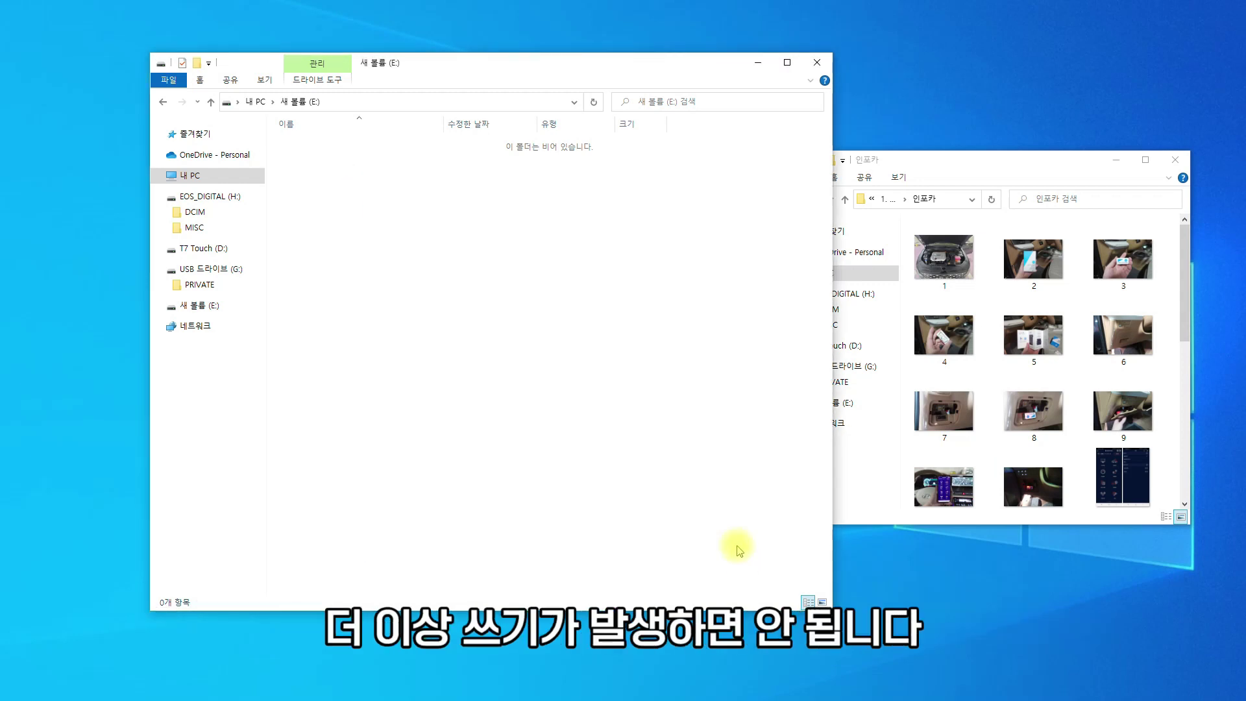
left_click(1016, 187)
left_click_drag(1164, 483, 842, 253)
left_click_drag(429, 271, 607, 380)
left_click_drag(380, 209, 305, 165)
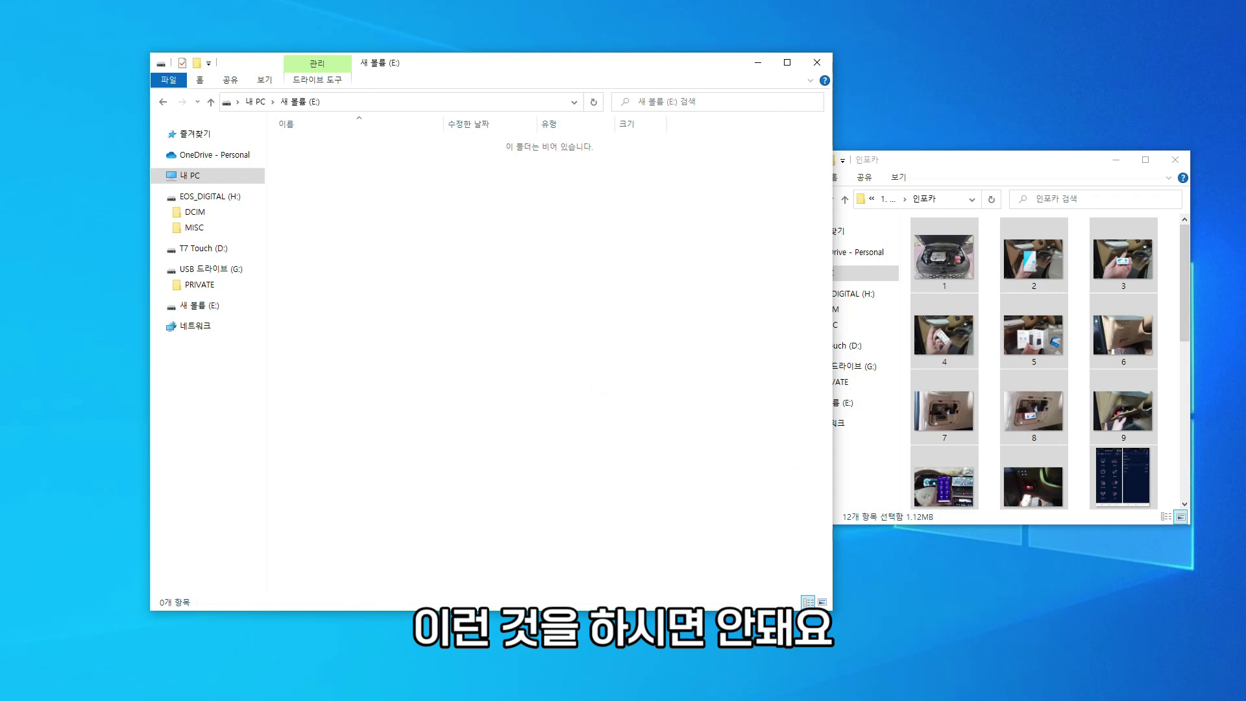
- Go up to 내 PC and select the 새 볼륨 (E:) drive
key("alt+Up")
left_click_drag(776, 333, 633, 248)
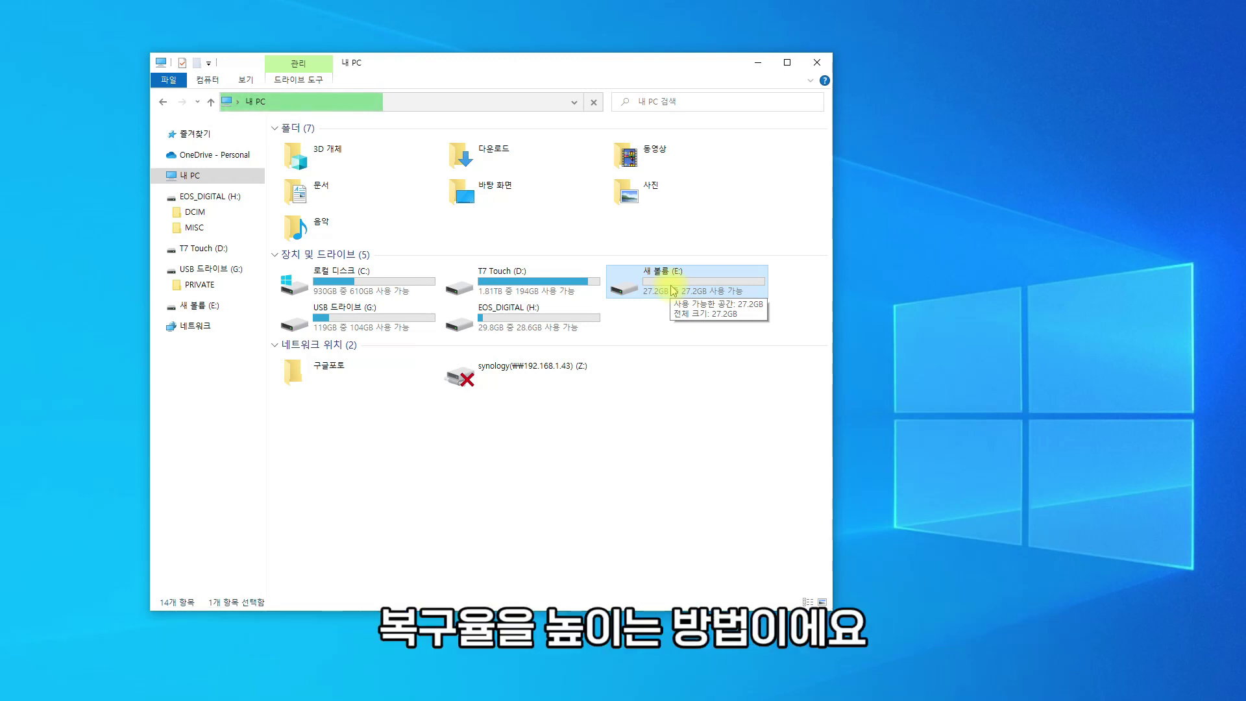
left_click(1093, 634)
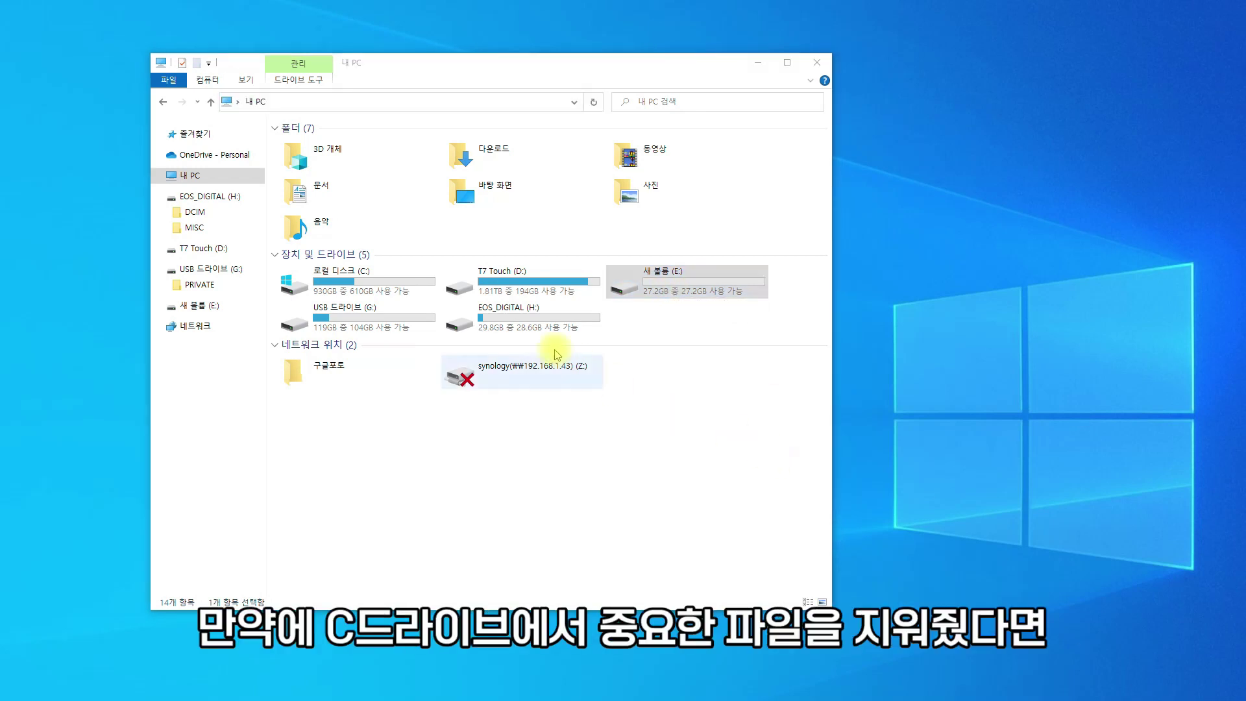
left_click(381, 299)
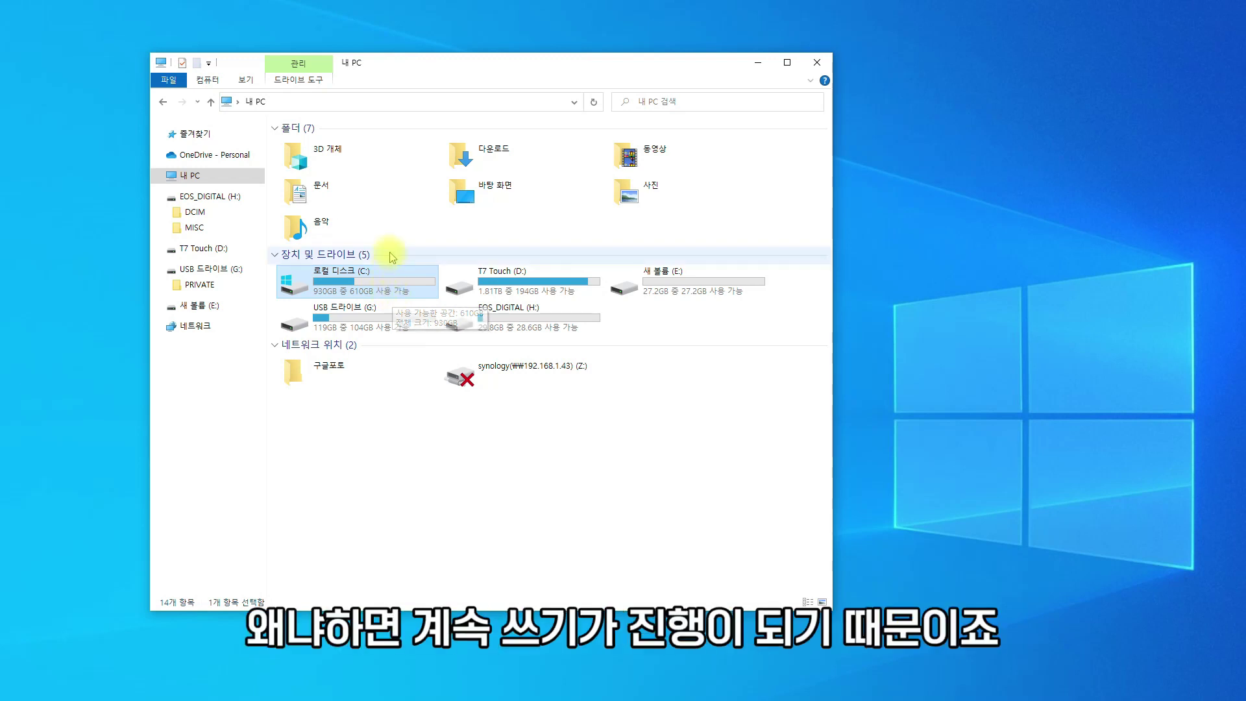
mouse_move(363, 287)
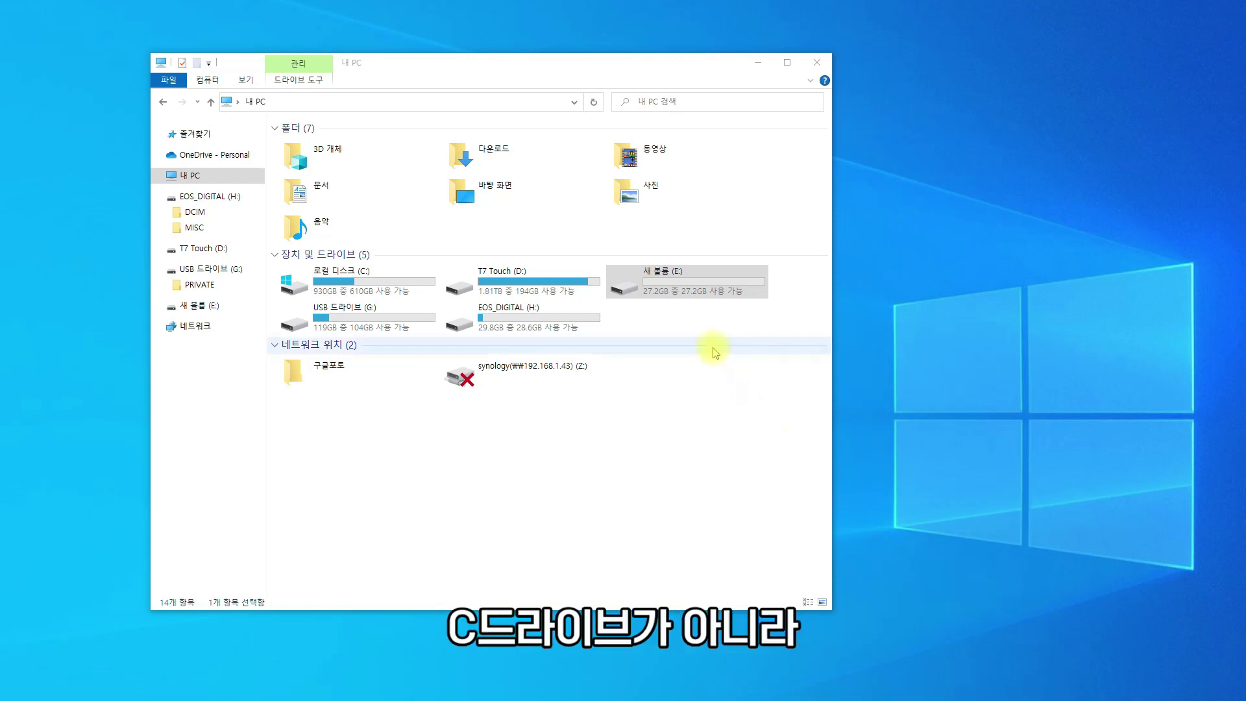
left_click_drag(743, 324, 623, 256)
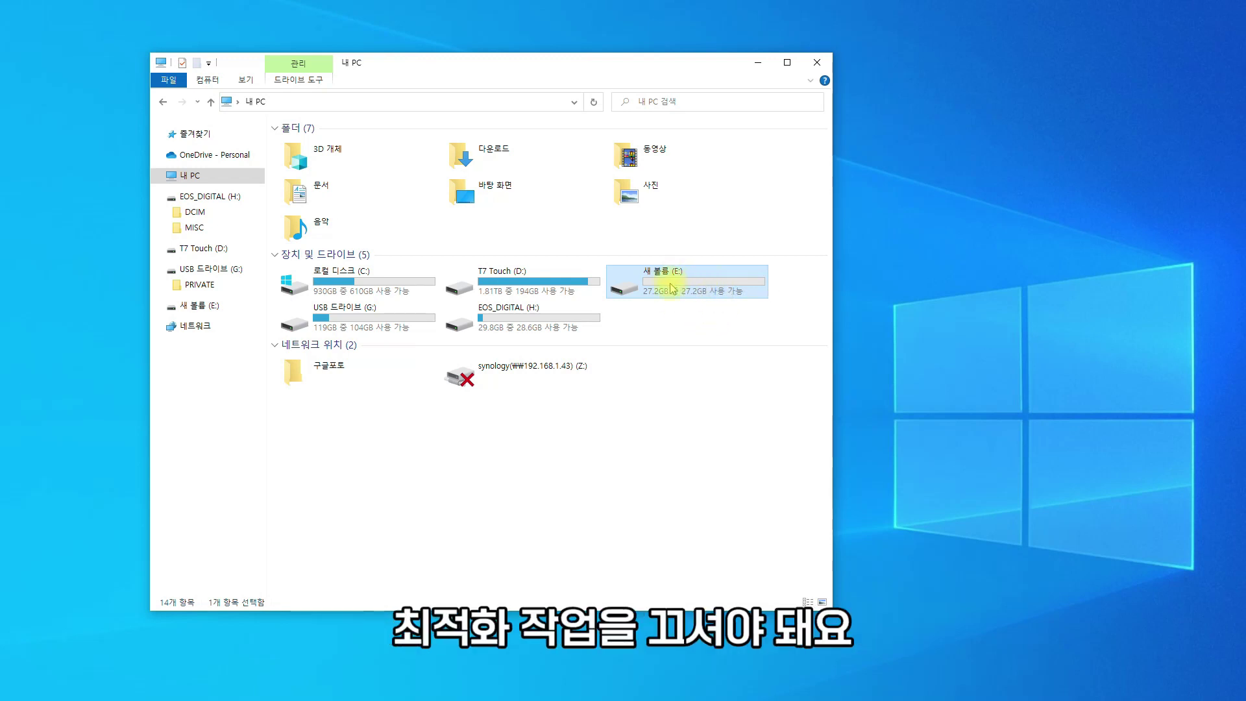
- Open the drive optimization window from the properties of the 새 볼륨 (E:) drive
right_click(702, 284)
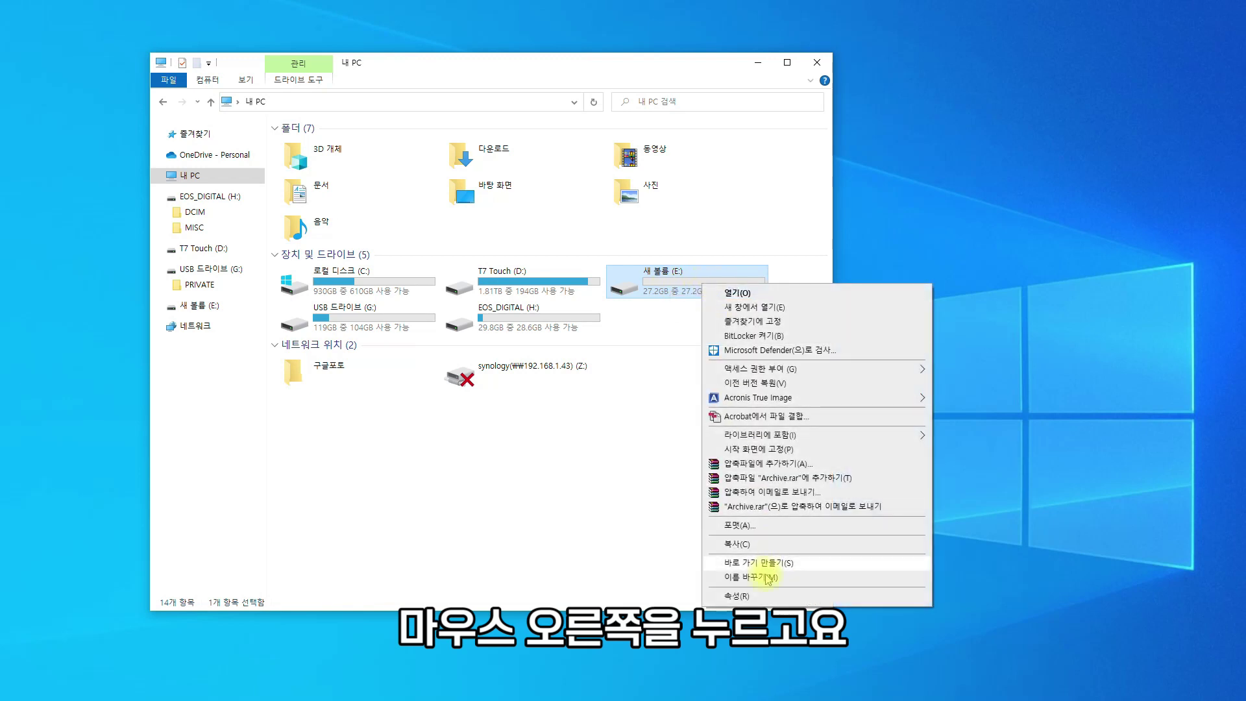
left_click(739, 595)
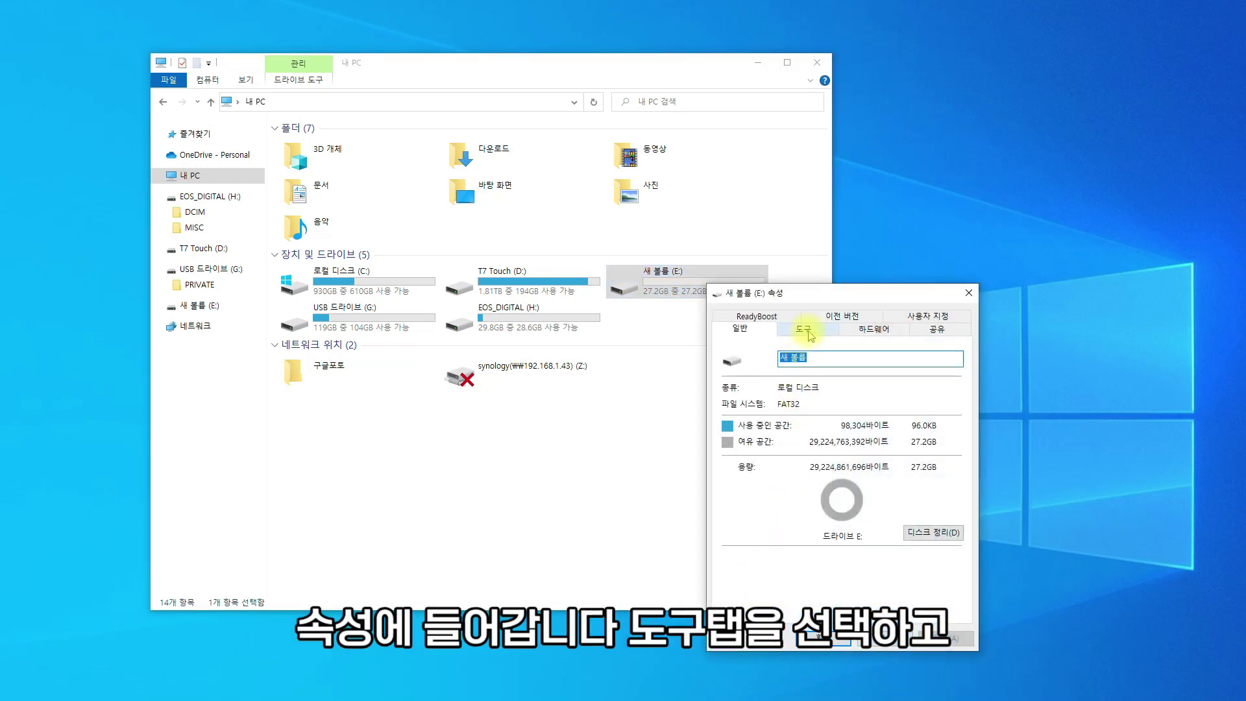
left_click(824, 332)
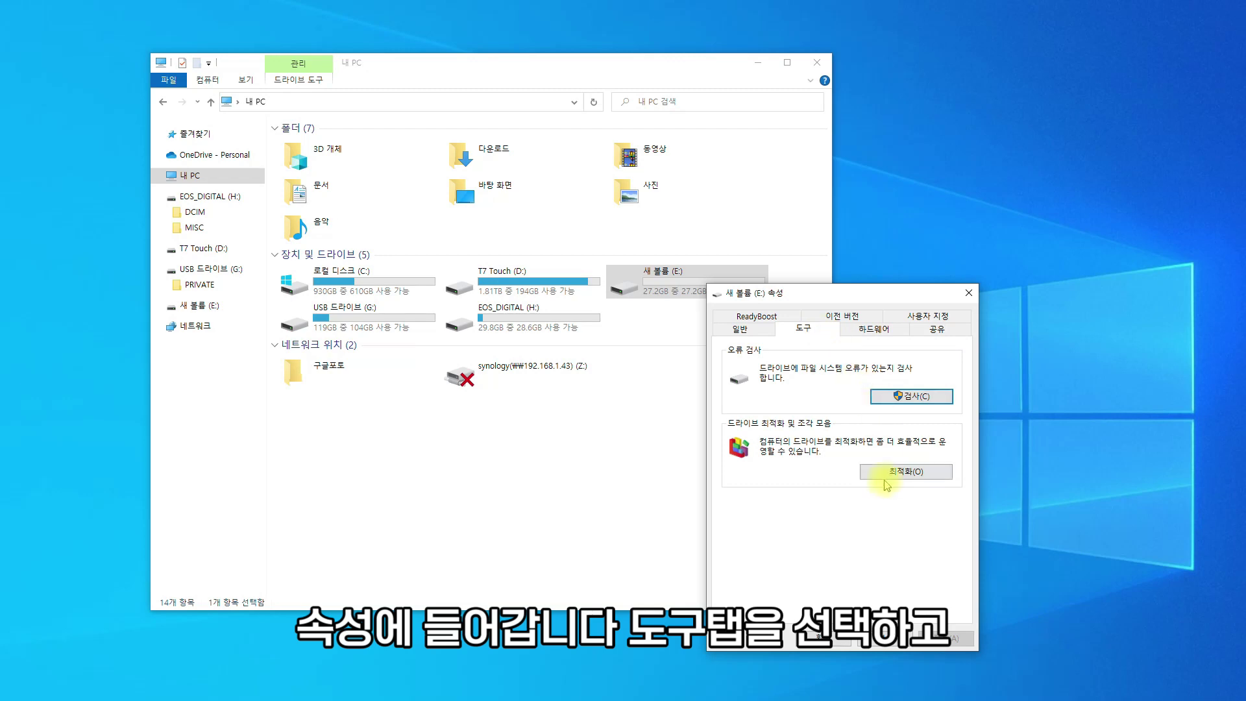
left_click(916, 470)
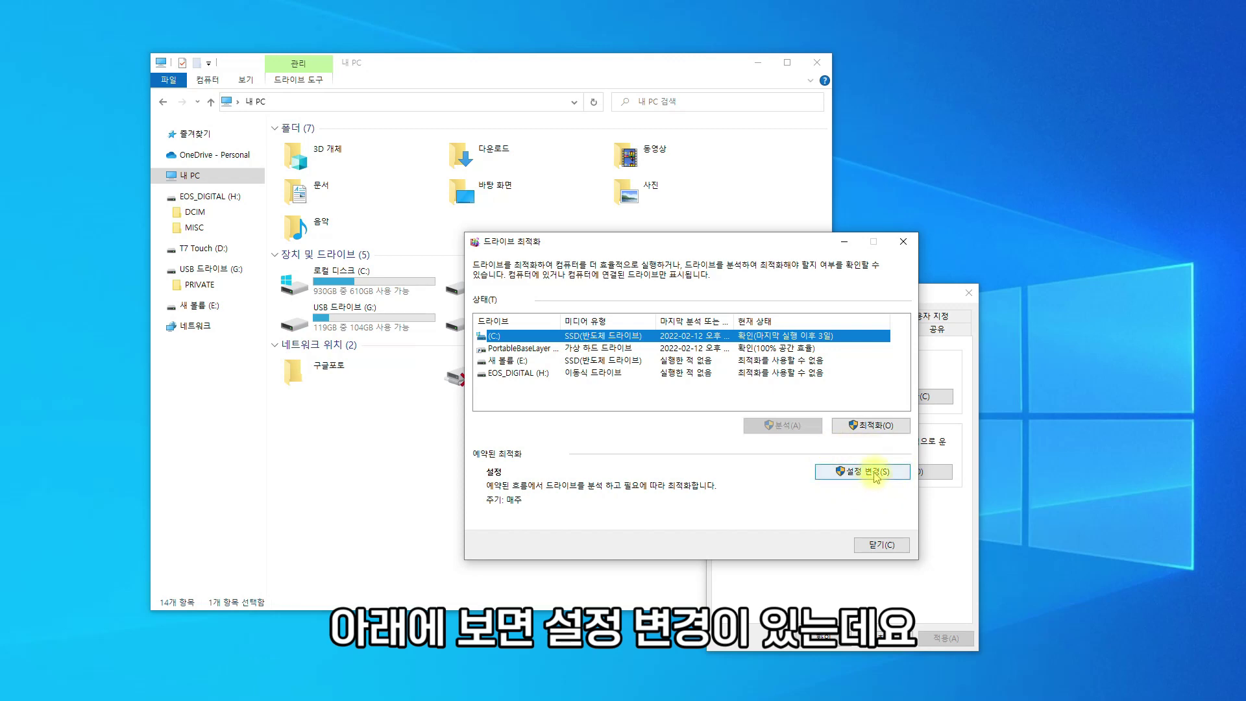
- Turn off the scheduled optimization run (예약 실행) and close the optimization and drive properties windows
left_click(872, 477)
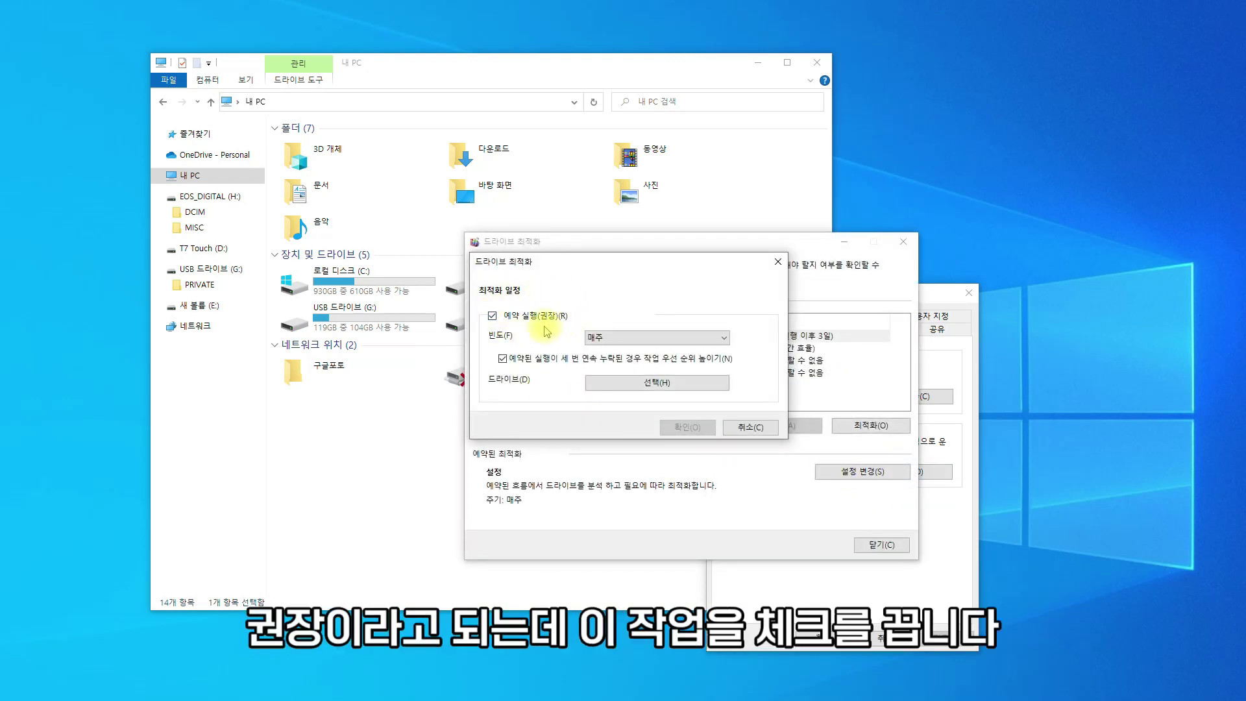
left_click(493, 315)
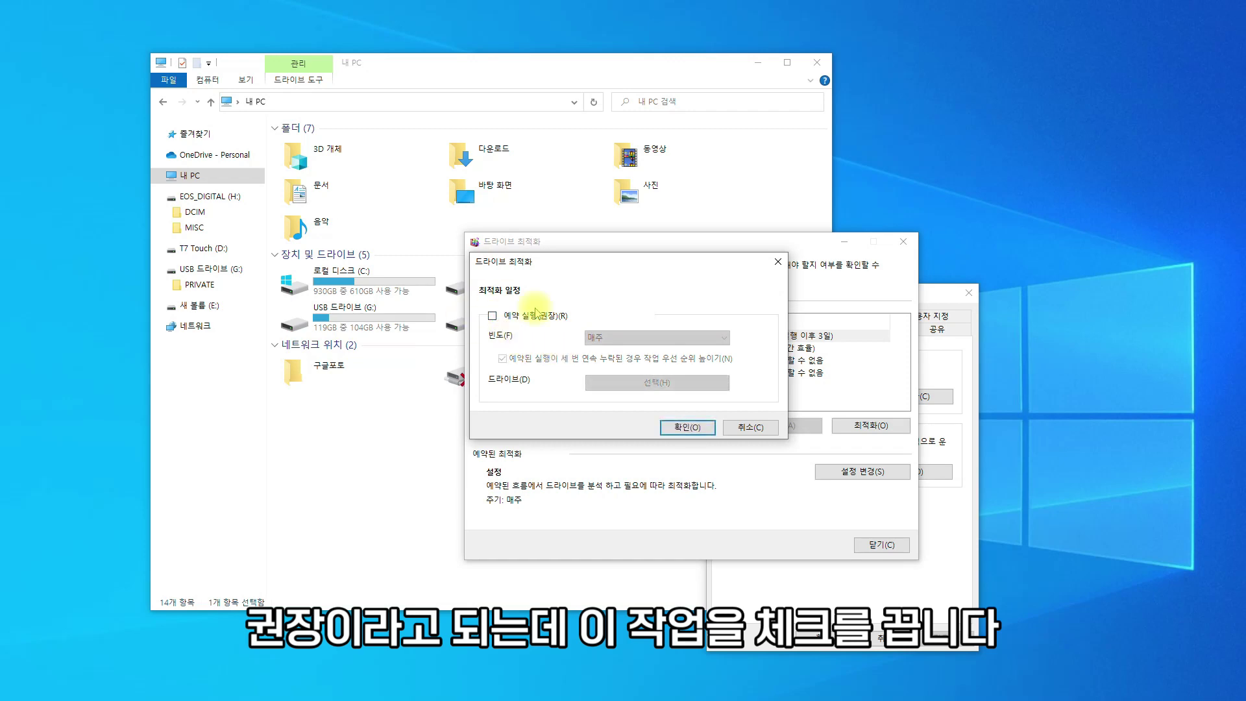
left_click(686, 426)
left_click(881, 546)
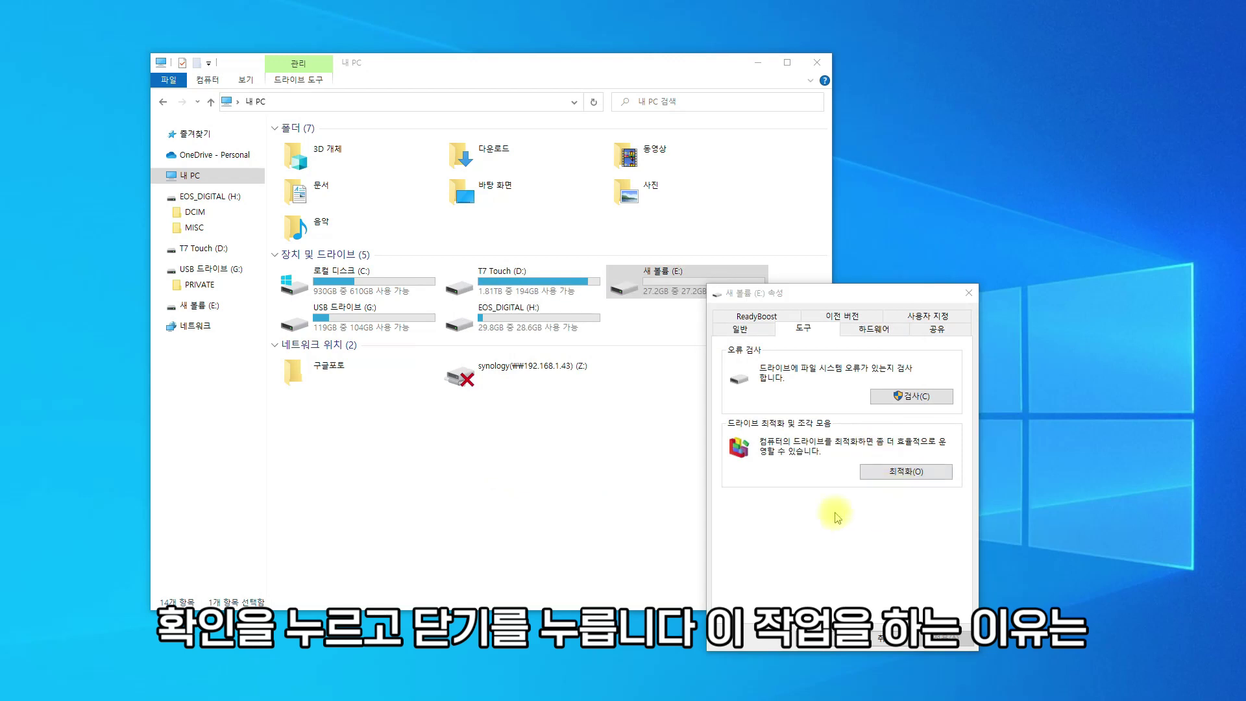
left_click(968, 293)
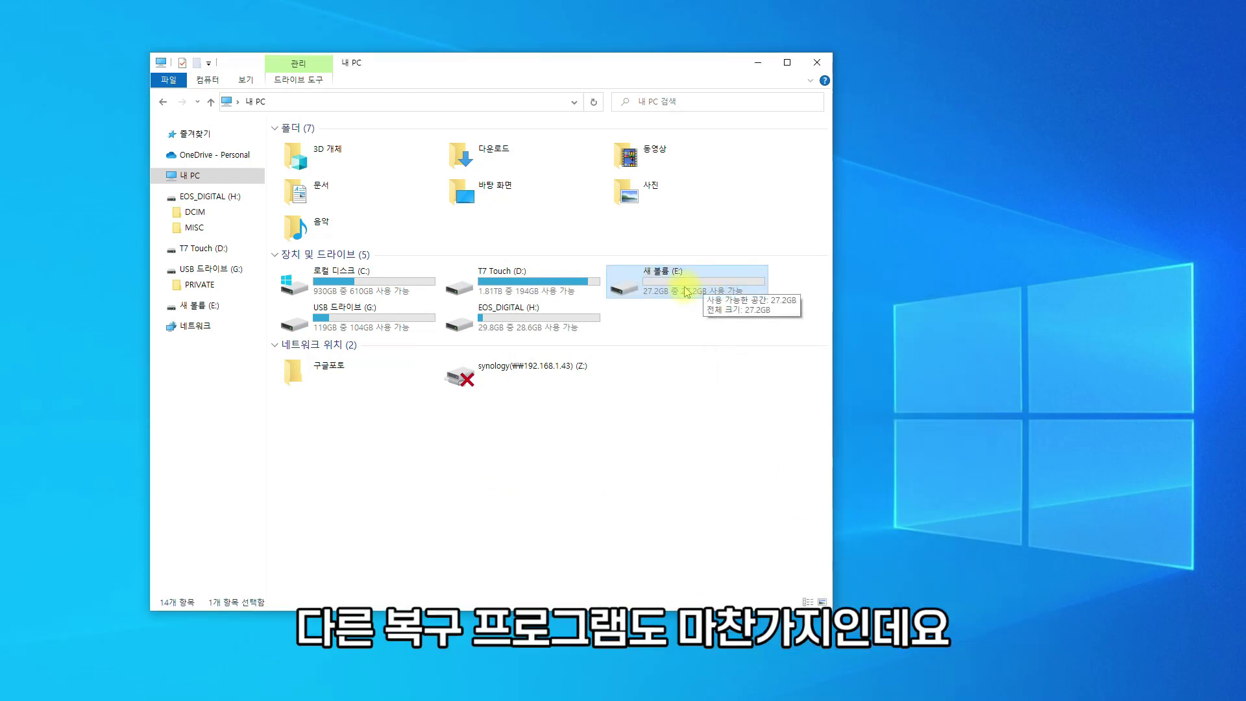
- Open the 새 볼륨 (E:) drive and examine its contents
double_click(705, 287)
left_click_drag(775, 545, 805, 584)
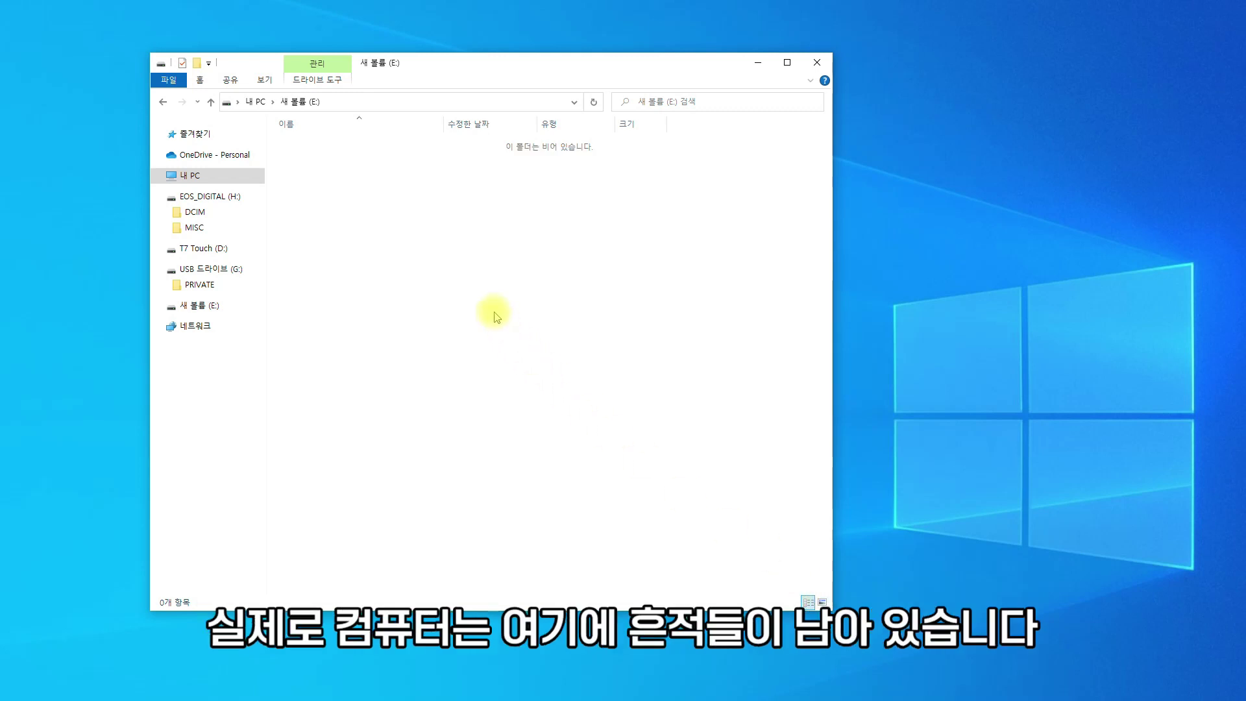
left_click_drag(315, 145, 807, 584)
left_click_drag(317, 152, 798, 578)
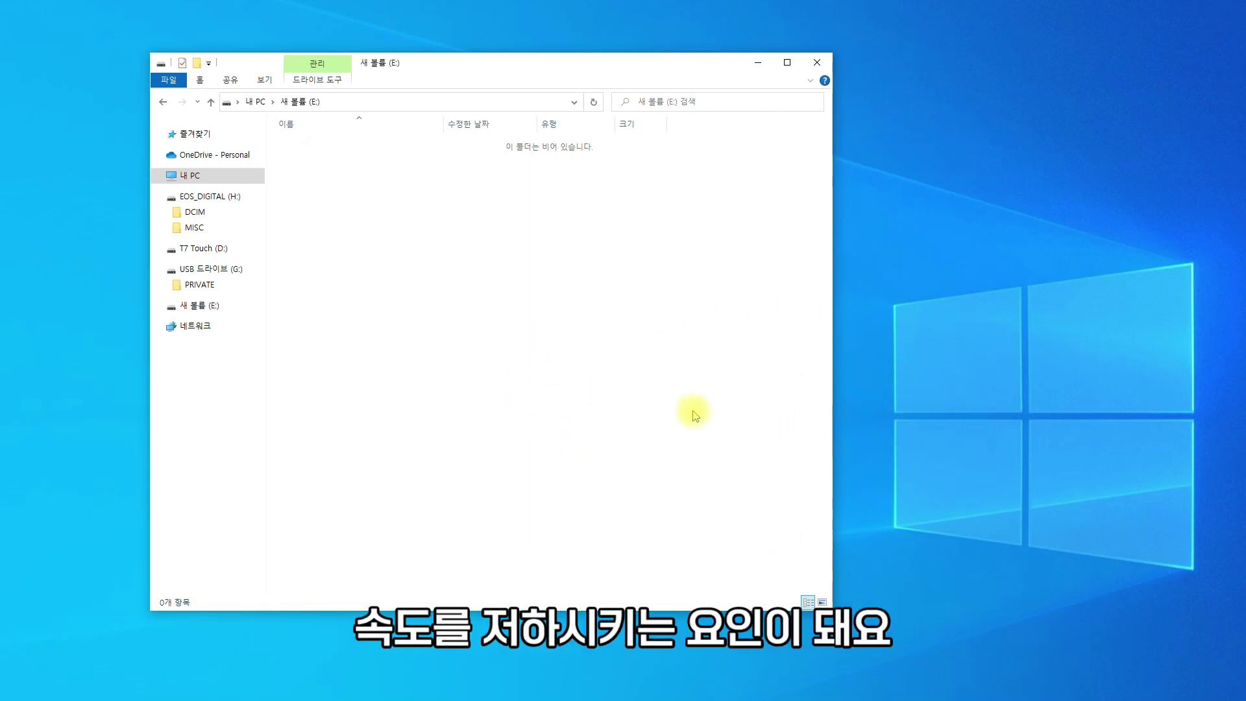
left_click_drag(305, 142, 805, 576)
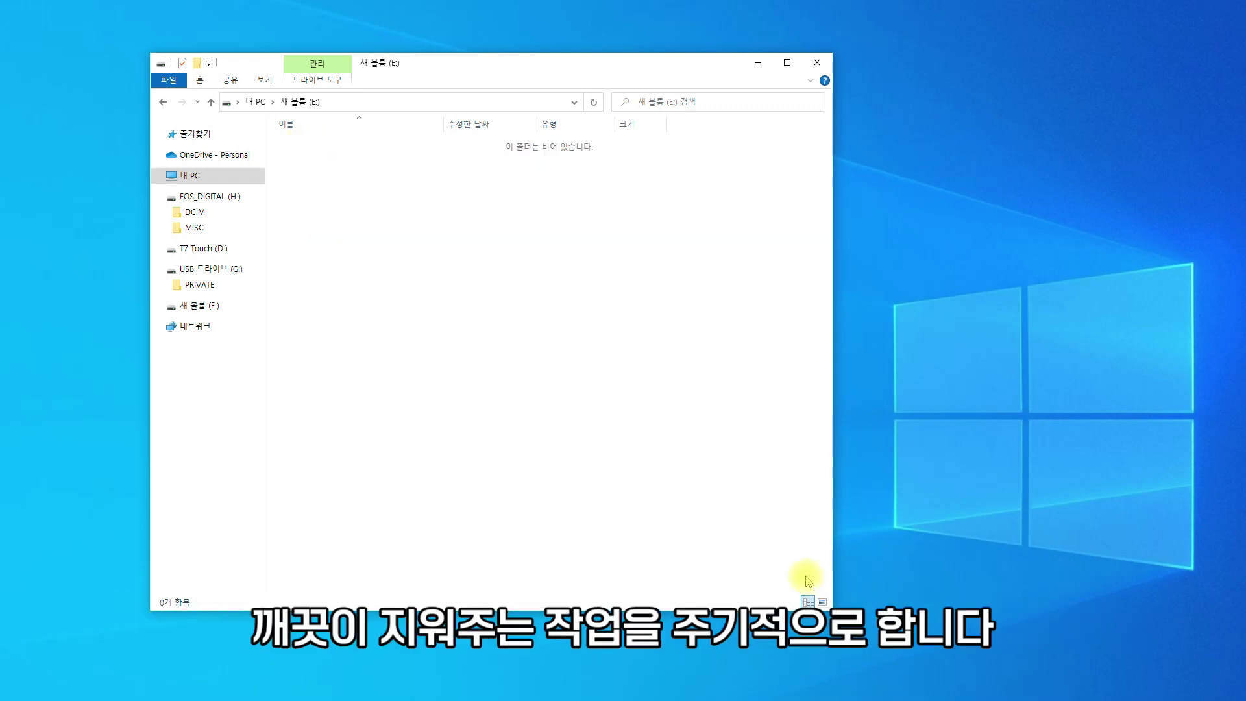
left_click_drag(316, 146, 804, 583)
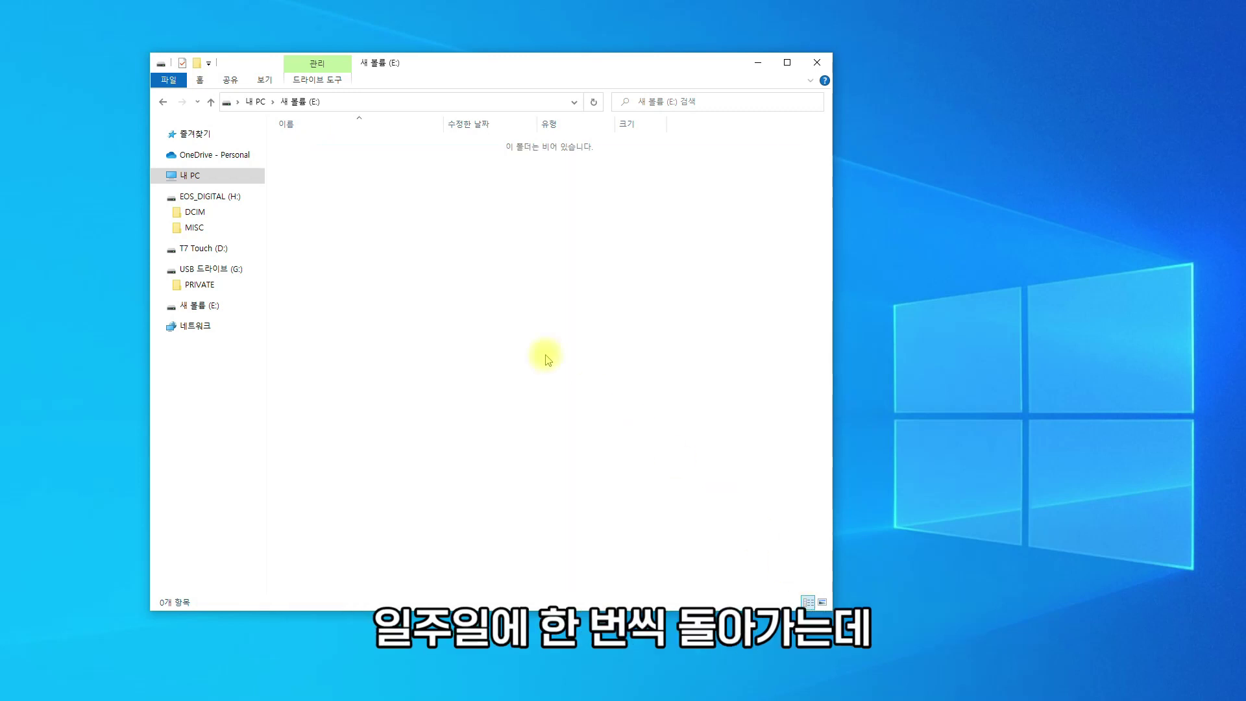
left_click_drag(307, 135, 811, 585)
left_click_drag(296, 150, 808, 579)
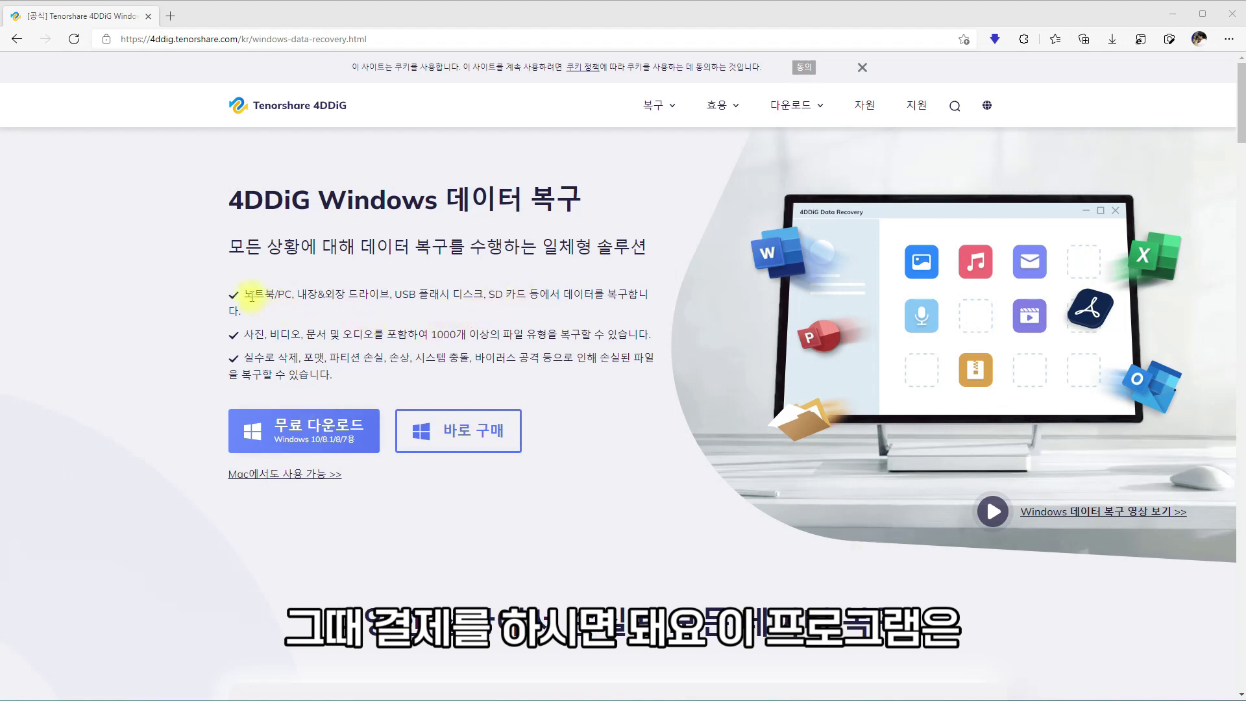
- Review the supported storage devices and file types on the 4DDiG Windows data recovery page
left_click_drag(253, 295, 573, 296)
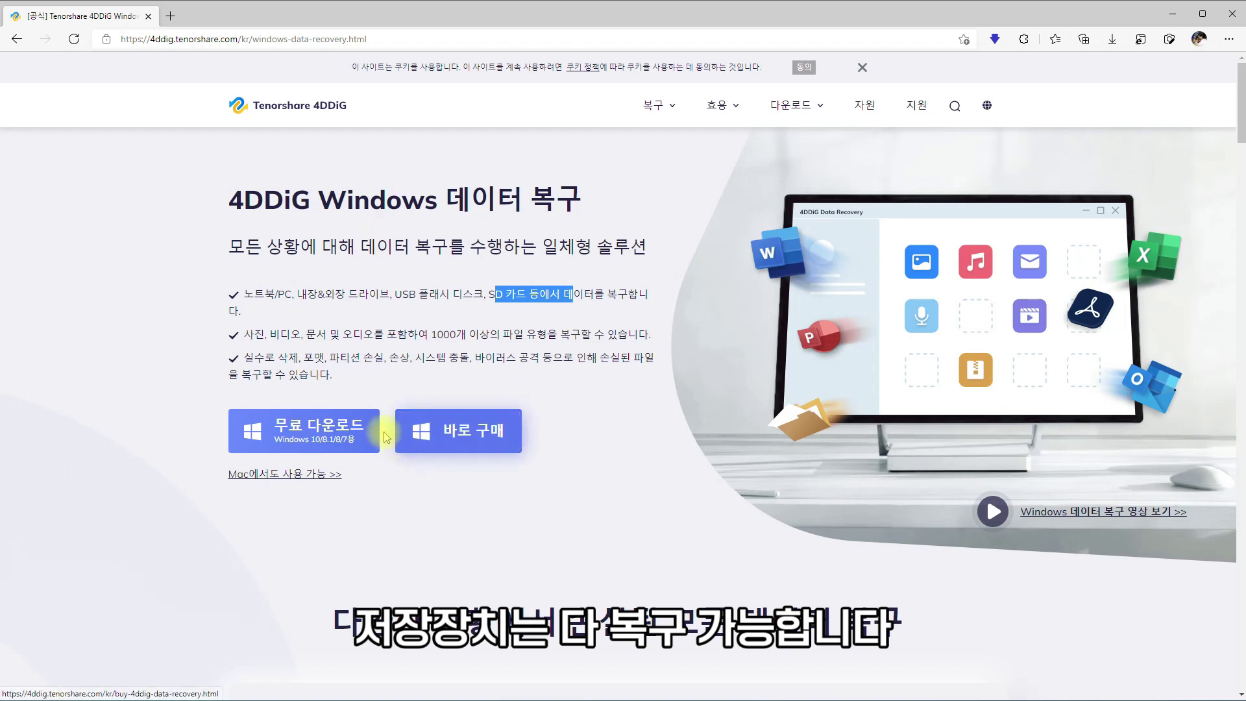
left_click_drag(255, 334, 397, 336)
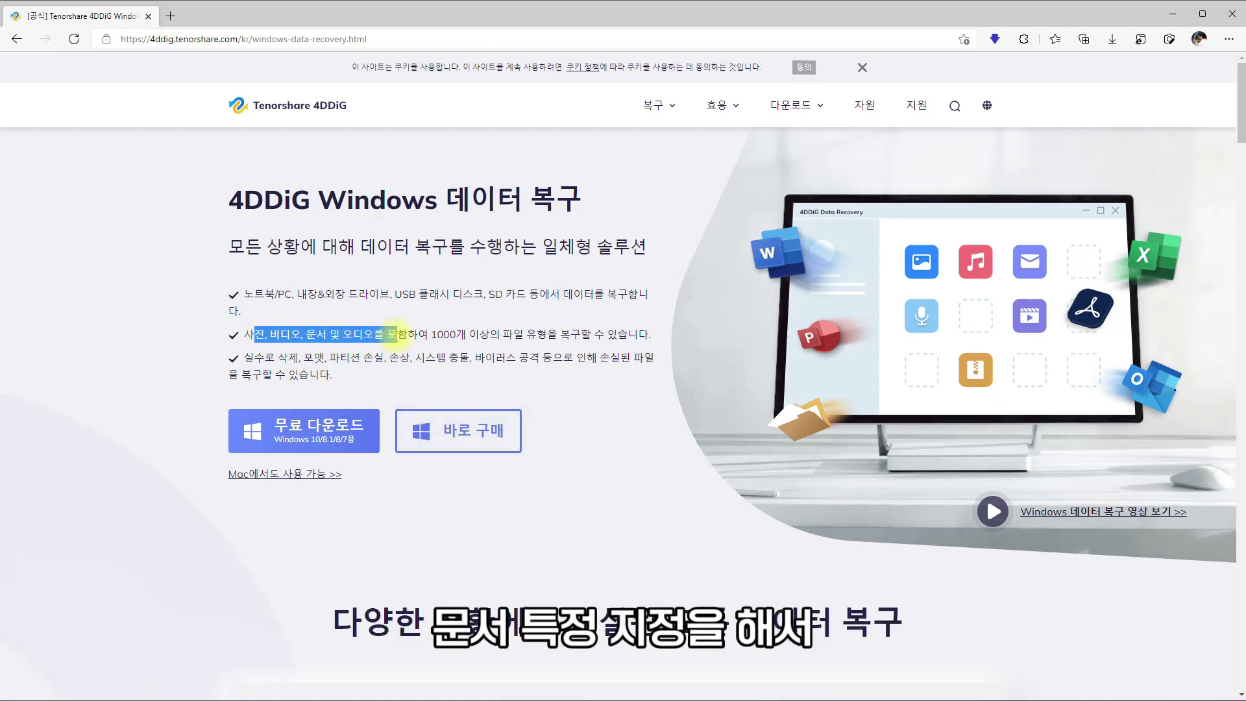
right_click(405, 304)
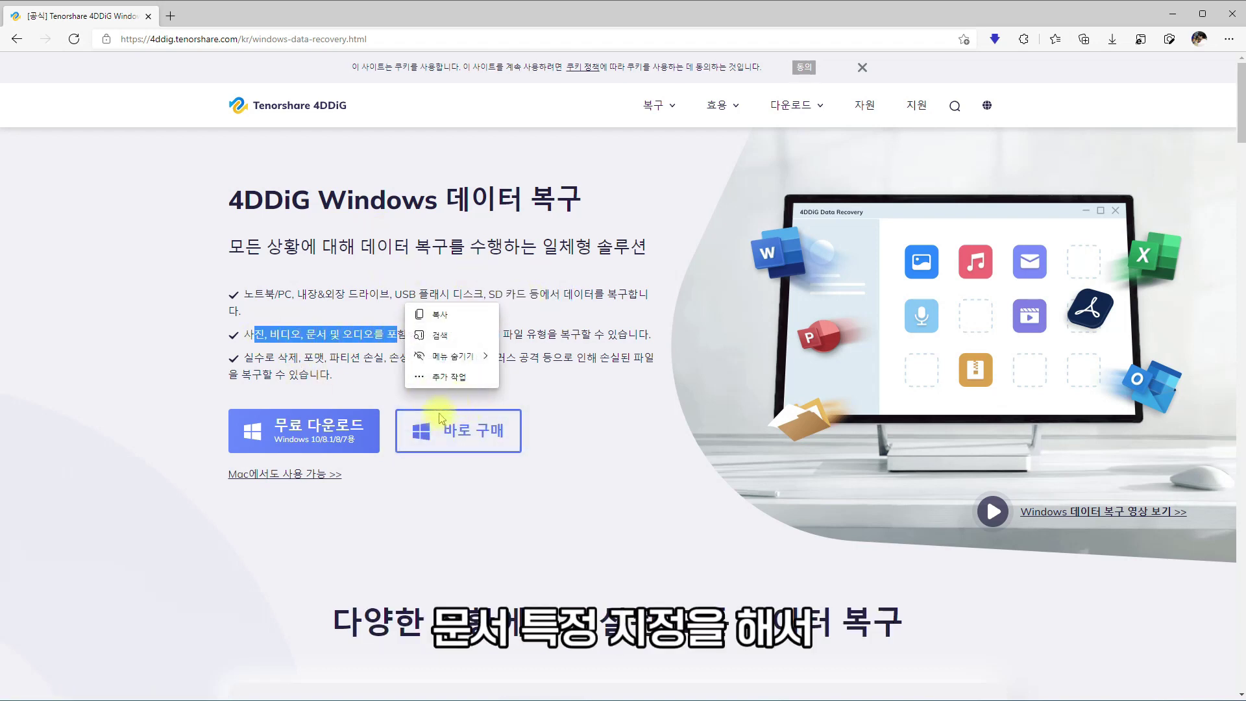
left_click(355, 534)
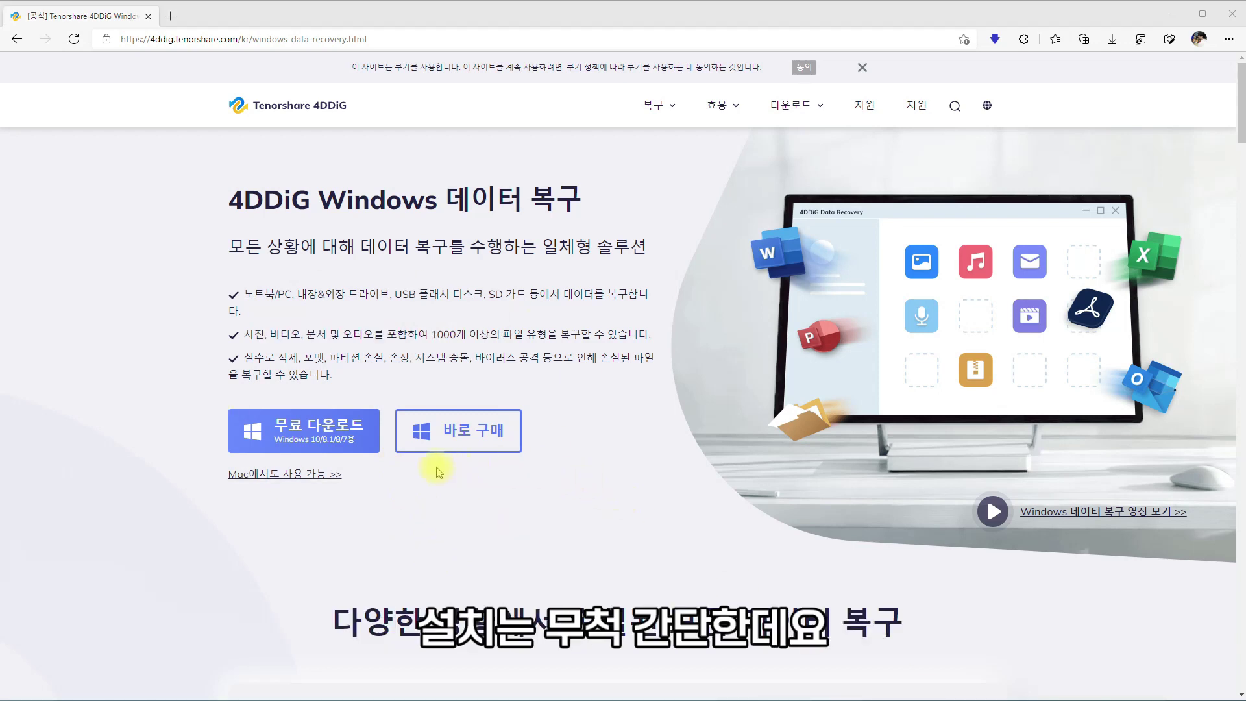
- Install the free Windows version of Tenorshare 4DDiG from its web page and launch it
left_click(311, 435)
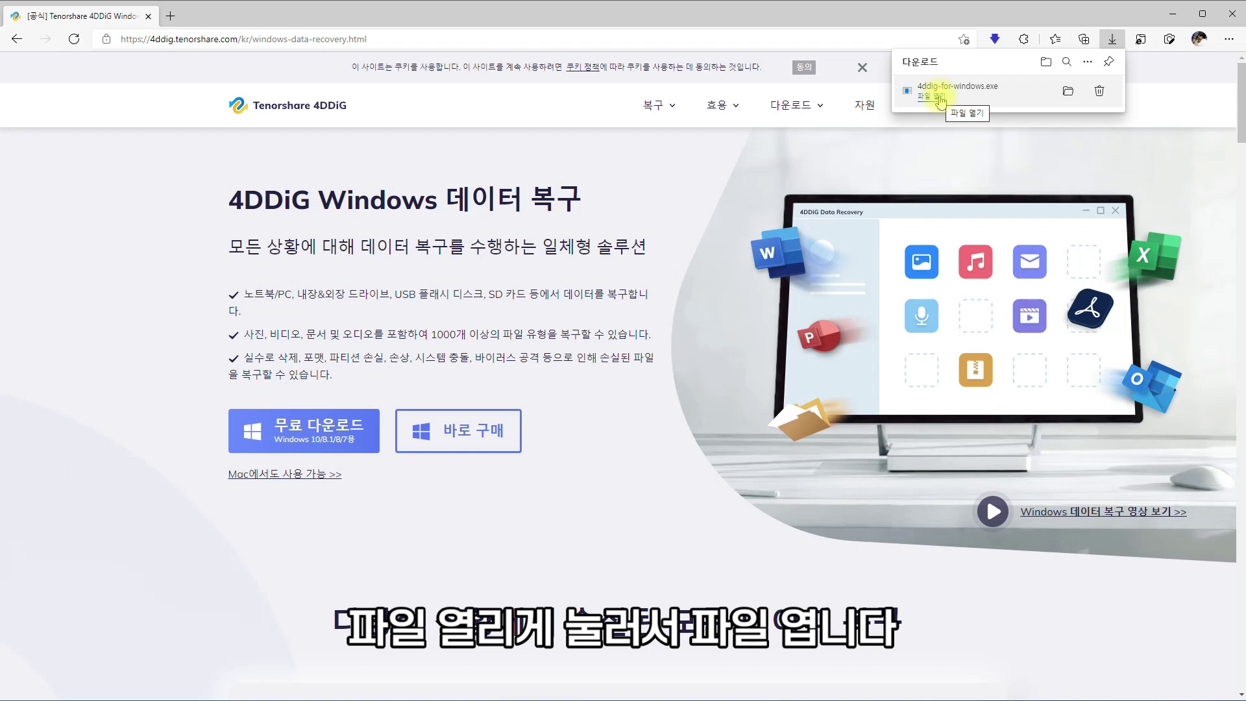
left_click(935, 96)
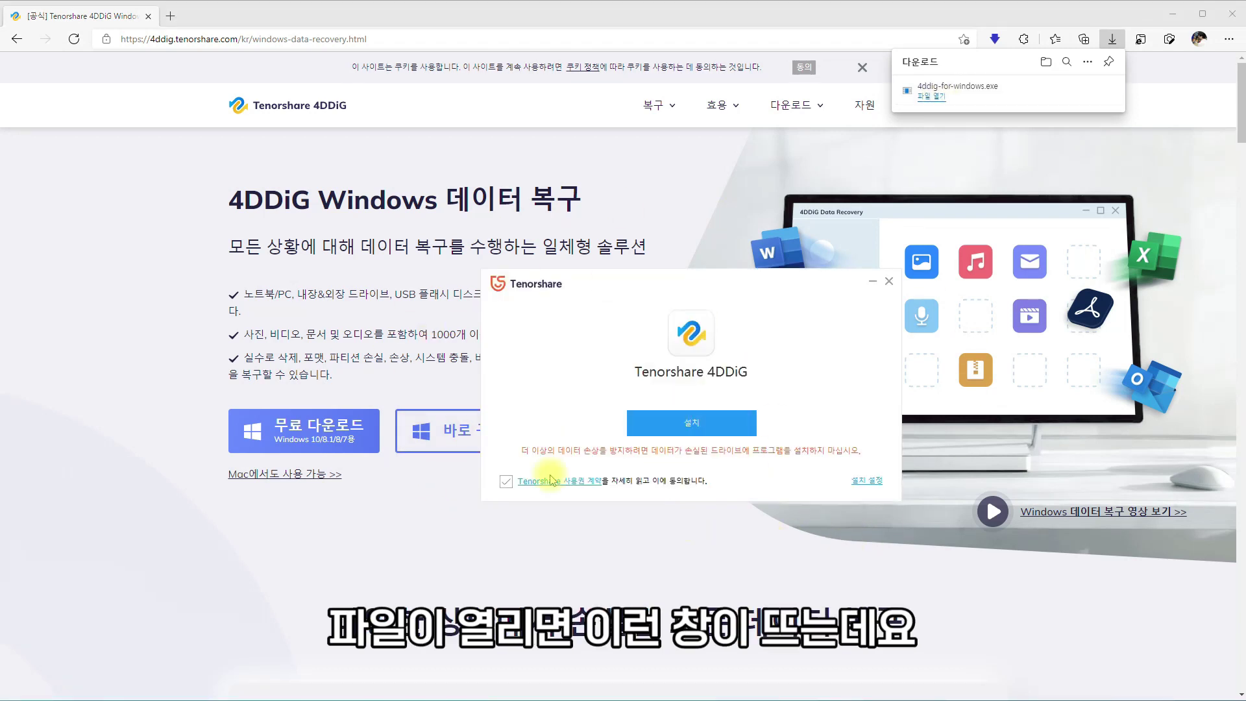
left_click(675, 425)
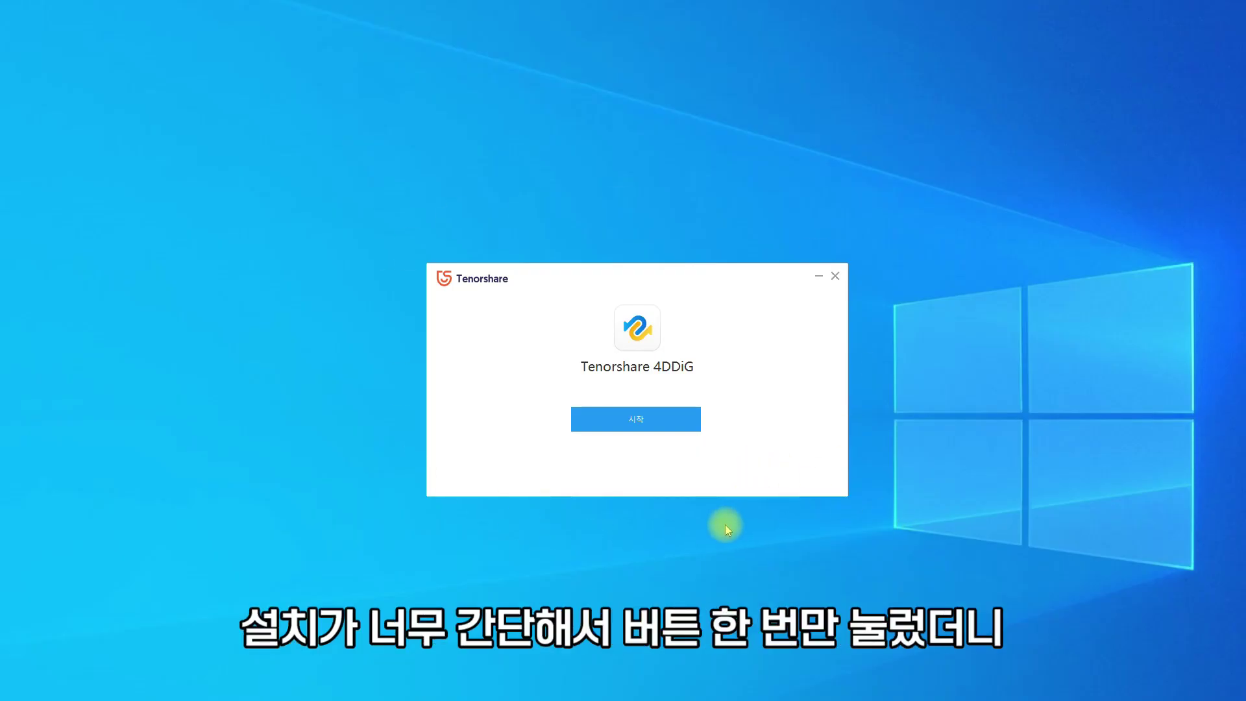
left_click(634, 420)
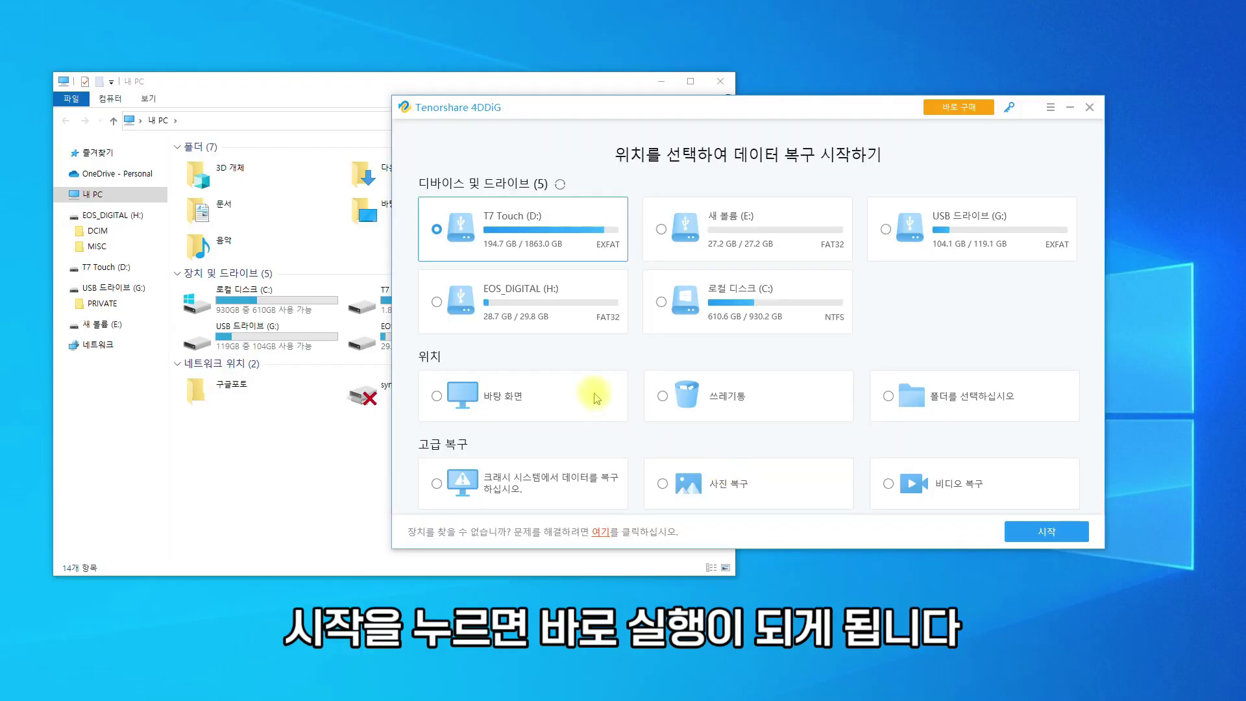
- Check the contents of the 새 볼륨 (E:) drive in File Explorer and close that window
left_click(273, 473)
left_click(590, 300)
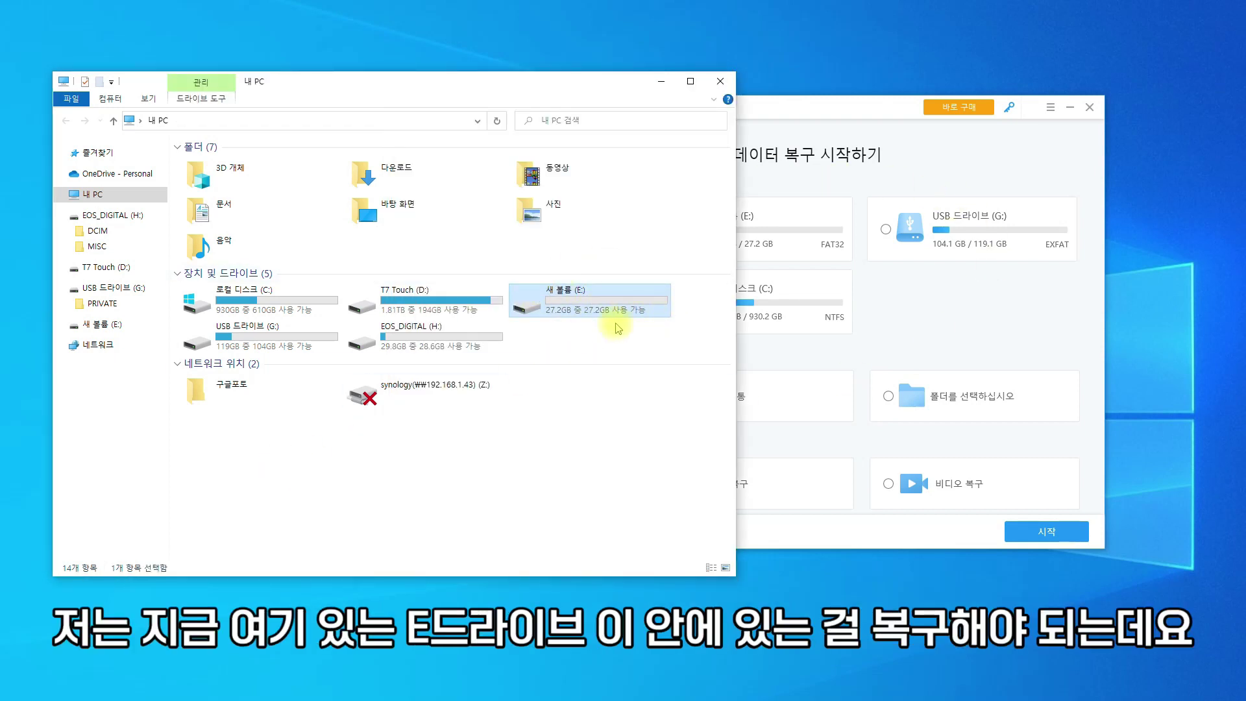
double_click(607, 308)
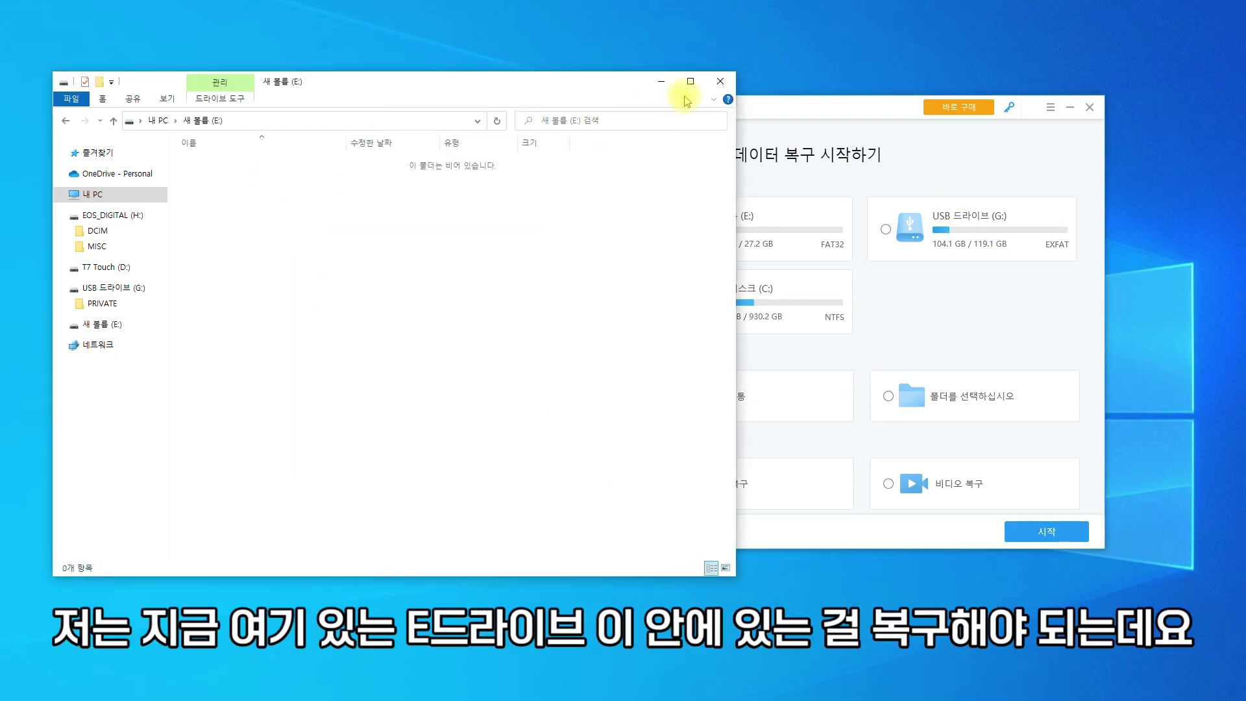
left_click(721, 81)
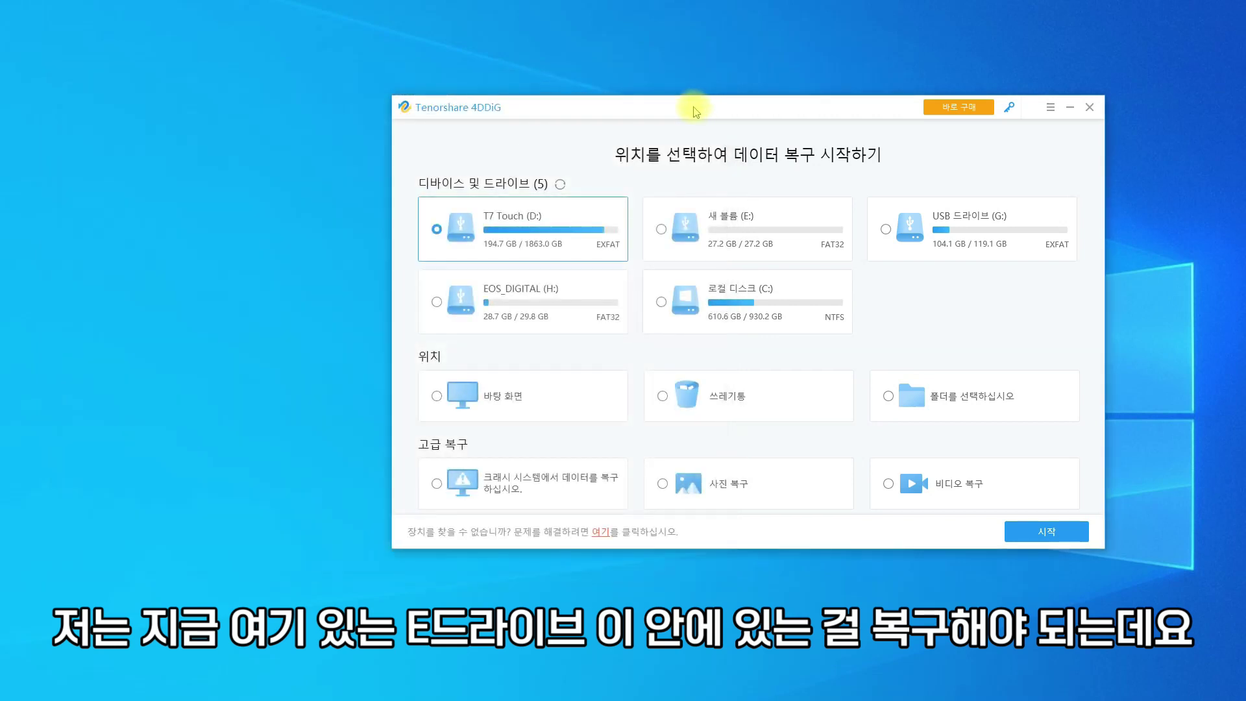
- Choose 새 볼륨 (E:) as the recovery location and proceed to the file type selection
left_click(662, 230)
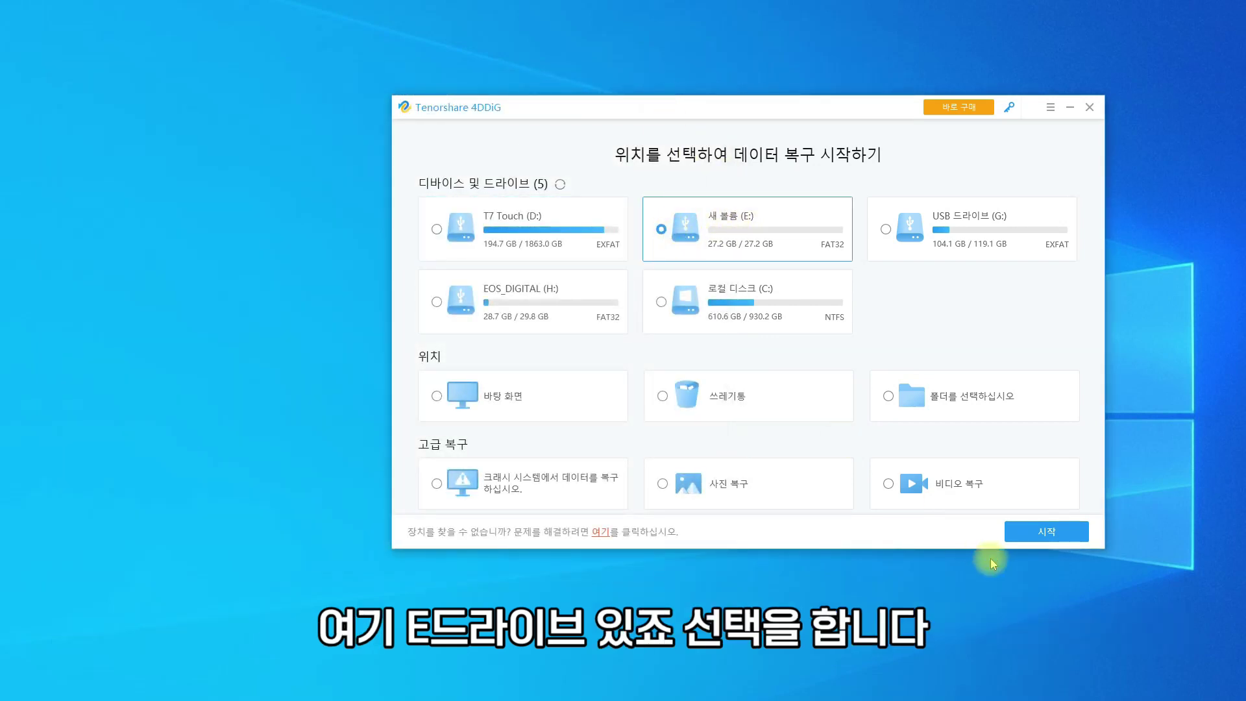
left_click(1035, 529)
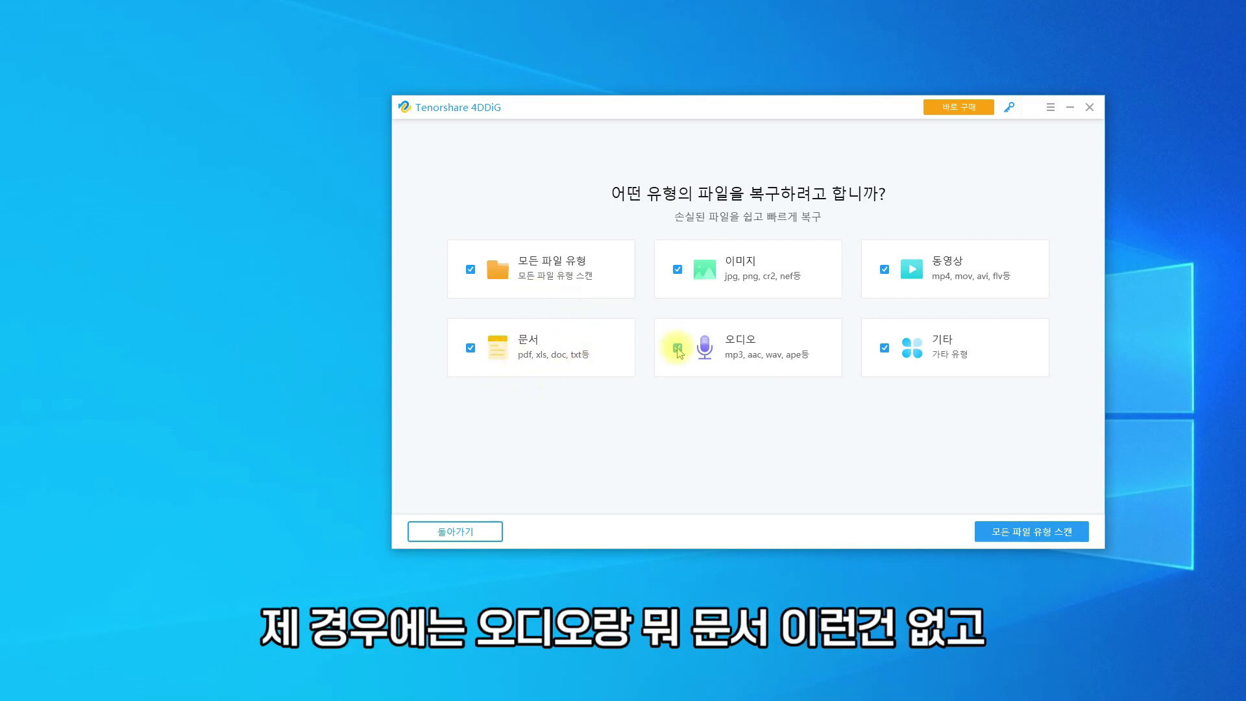
- Limit the recovery to image and video files, excluding documents, audio and other types, and scan the selected file types
left_click(471, 348)
left_click(678, 349)
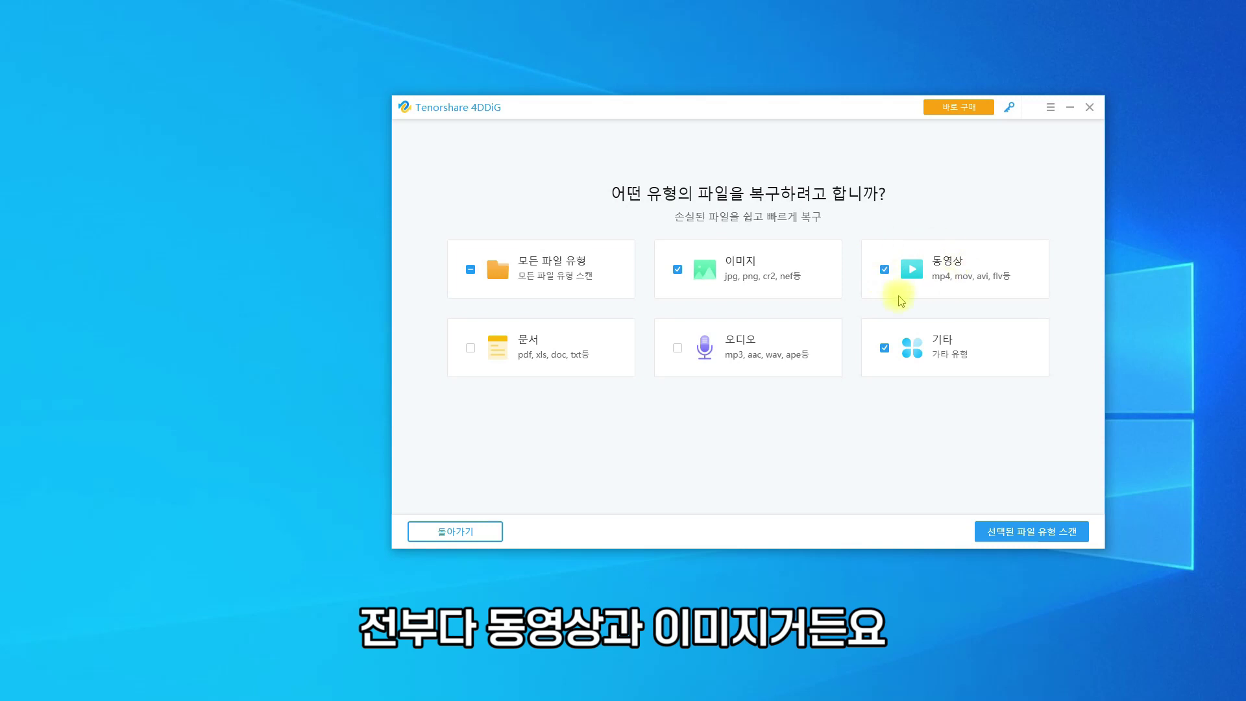
left_click(883, 349)
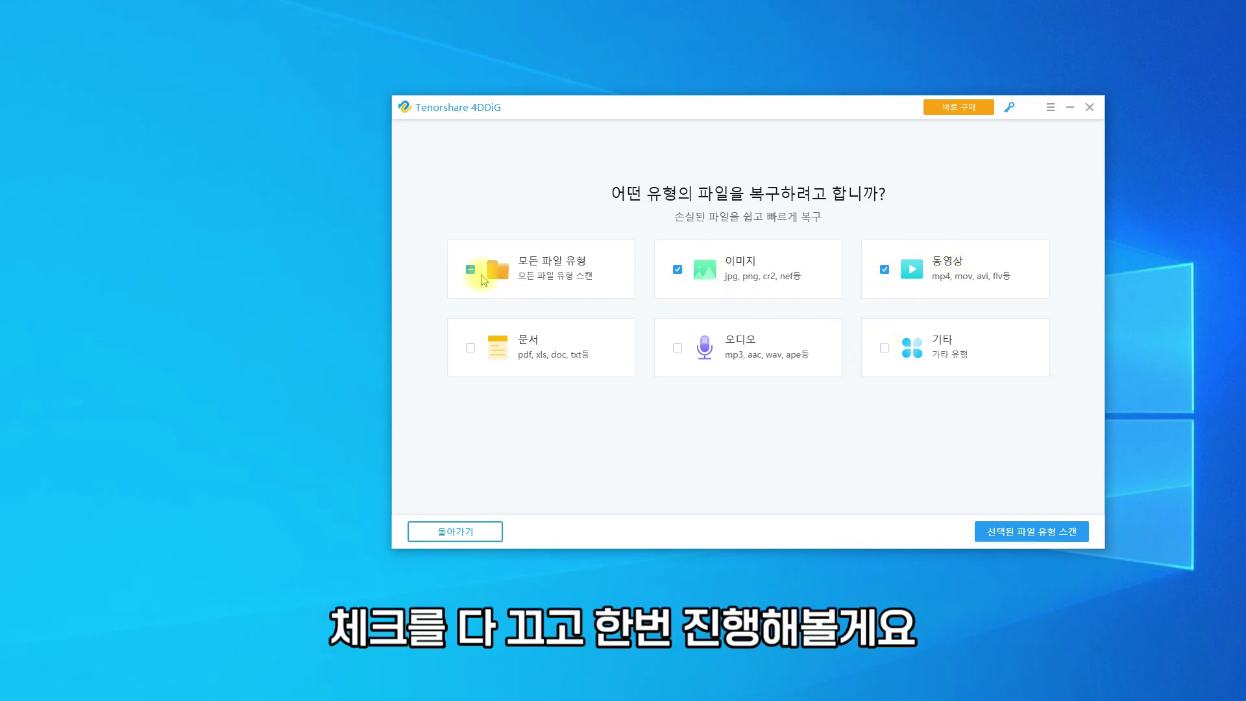
left_click(471, 268)
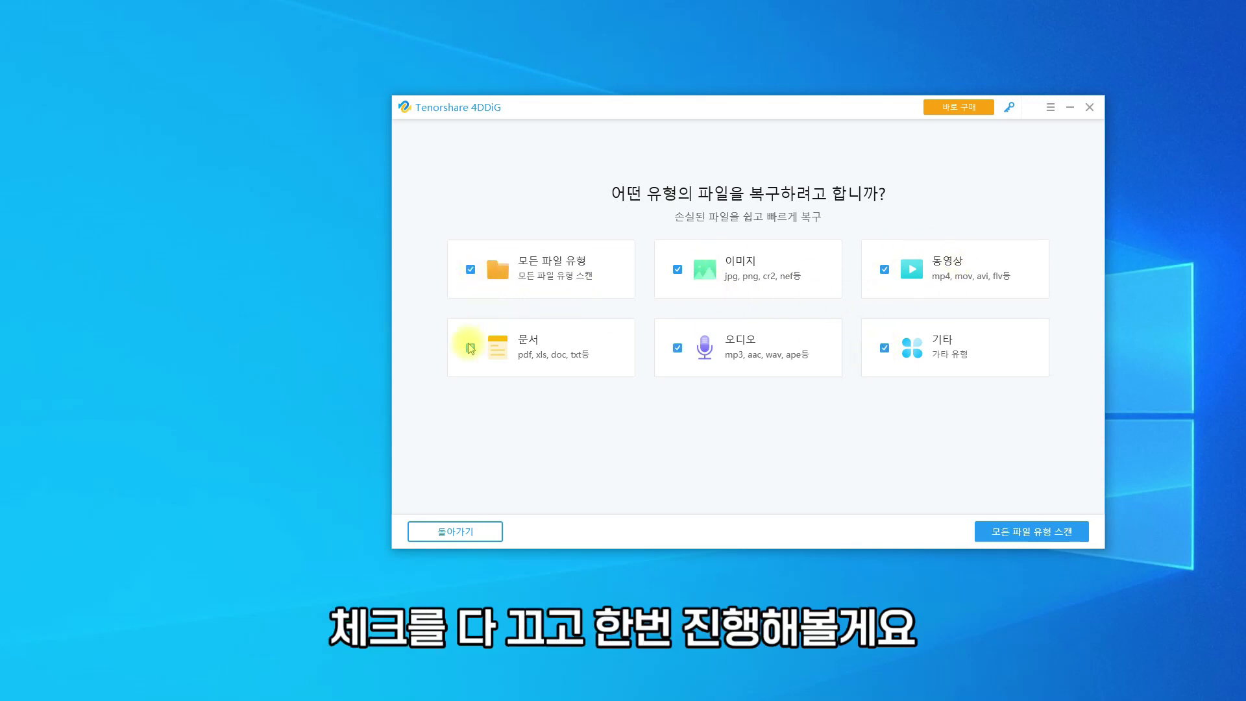
left_click(884, 349)
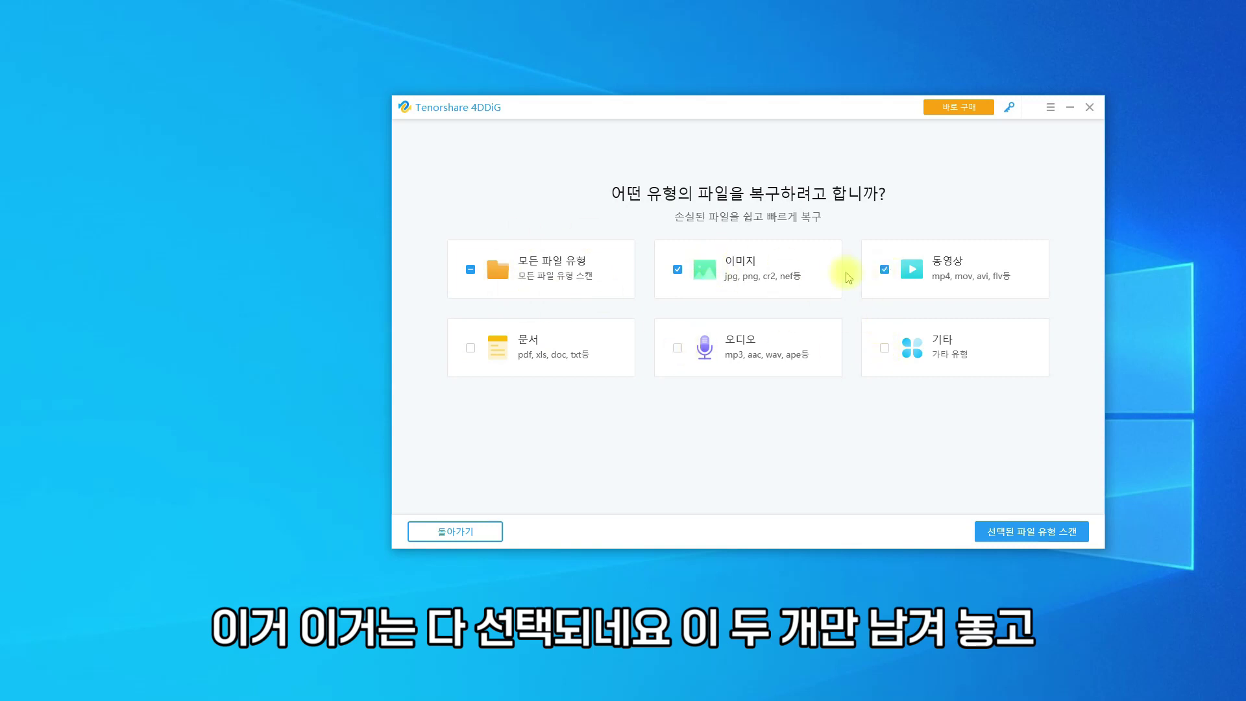
left_click(1014, 539)
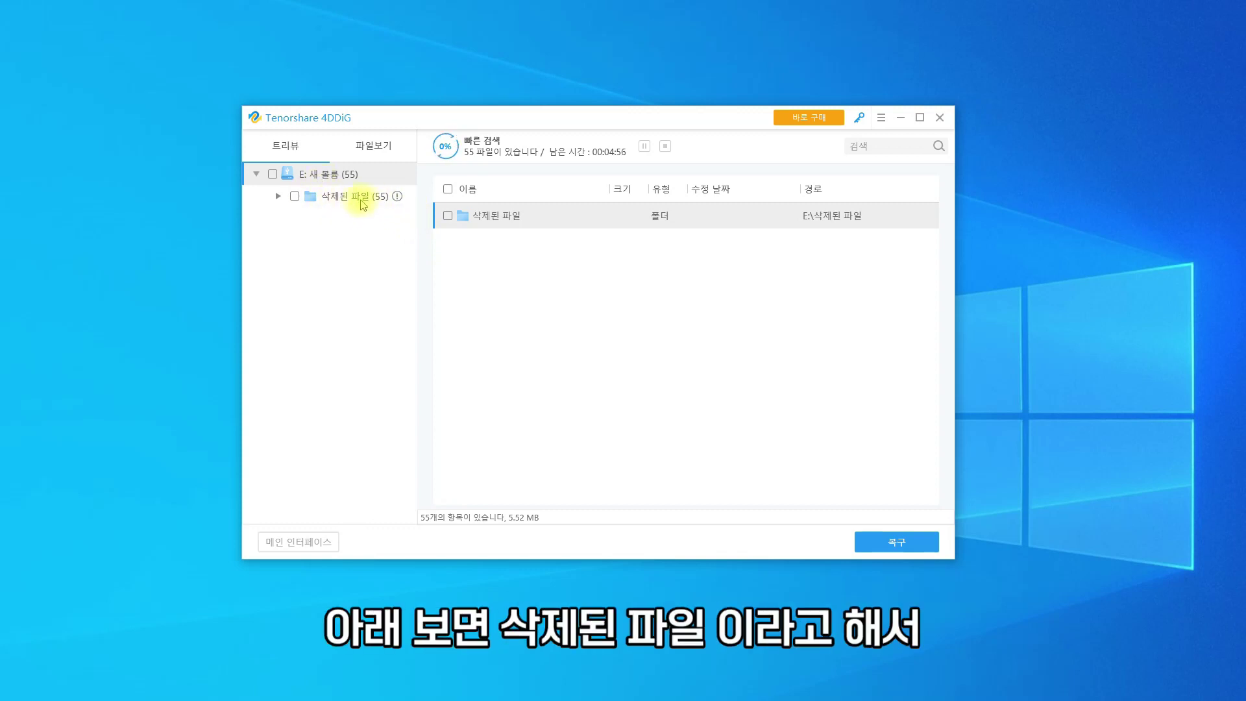
- Open the 삭제된 파일 folder in the scan results, dismiss the file-finding tips and look through its list of folders
left_click(364, 197)
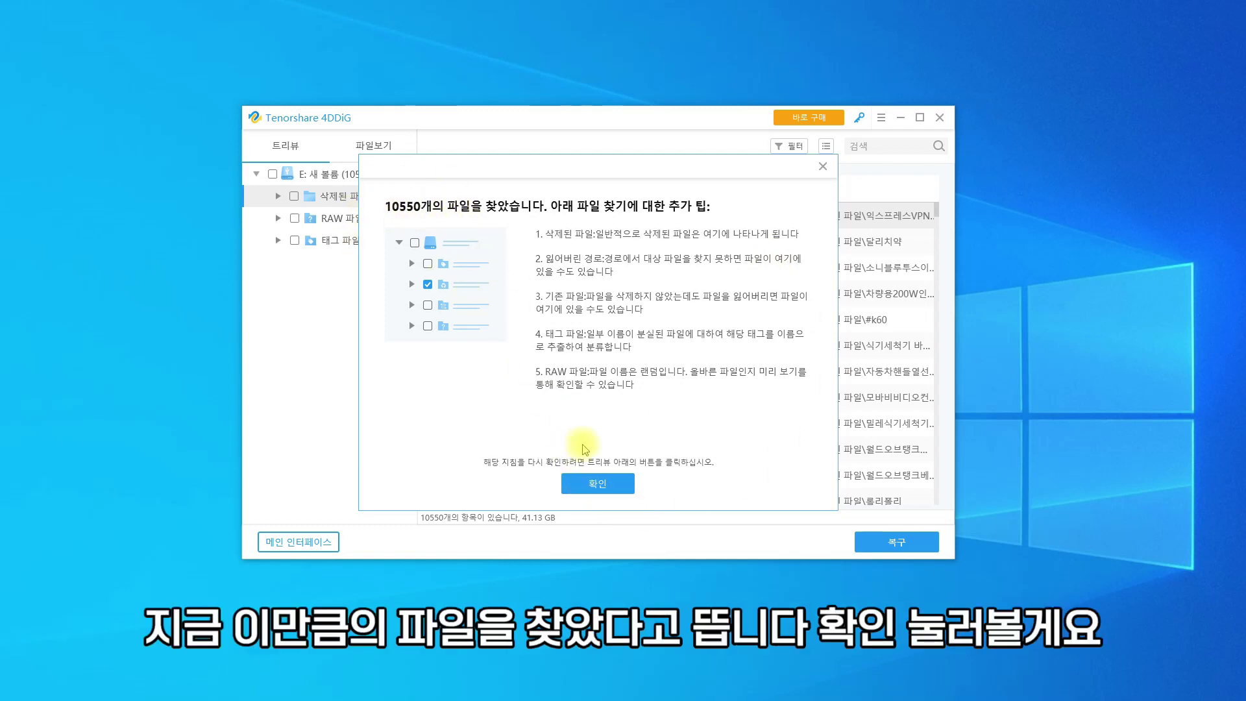
left_click(607, 488)
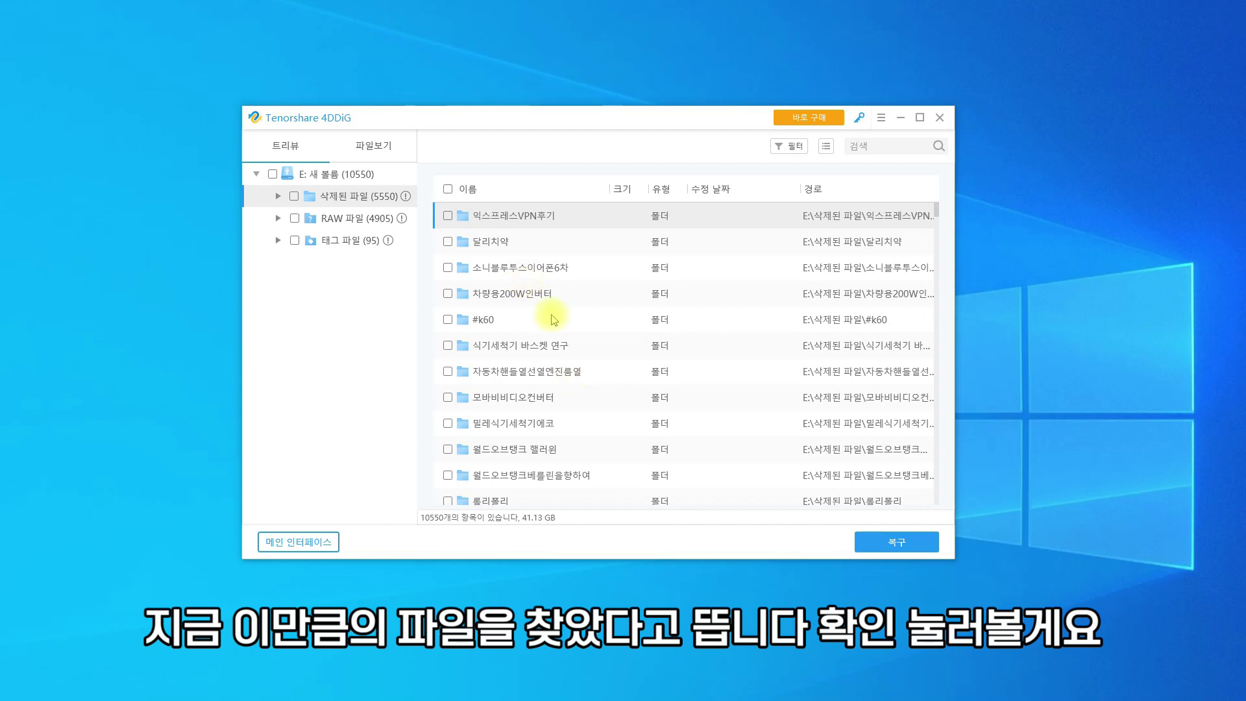
scroll(589, 354, "down", 3)
scroll(590, 354, "down", 15)
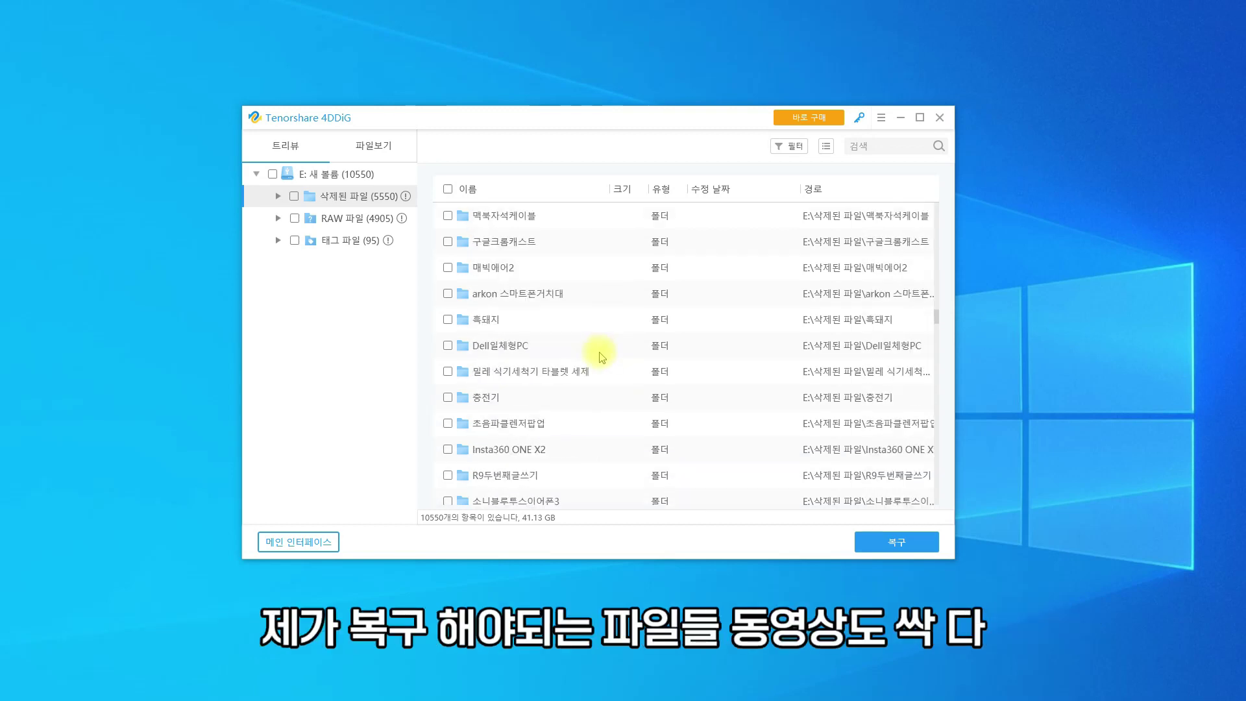
scroll(602, 357, "down", 20)
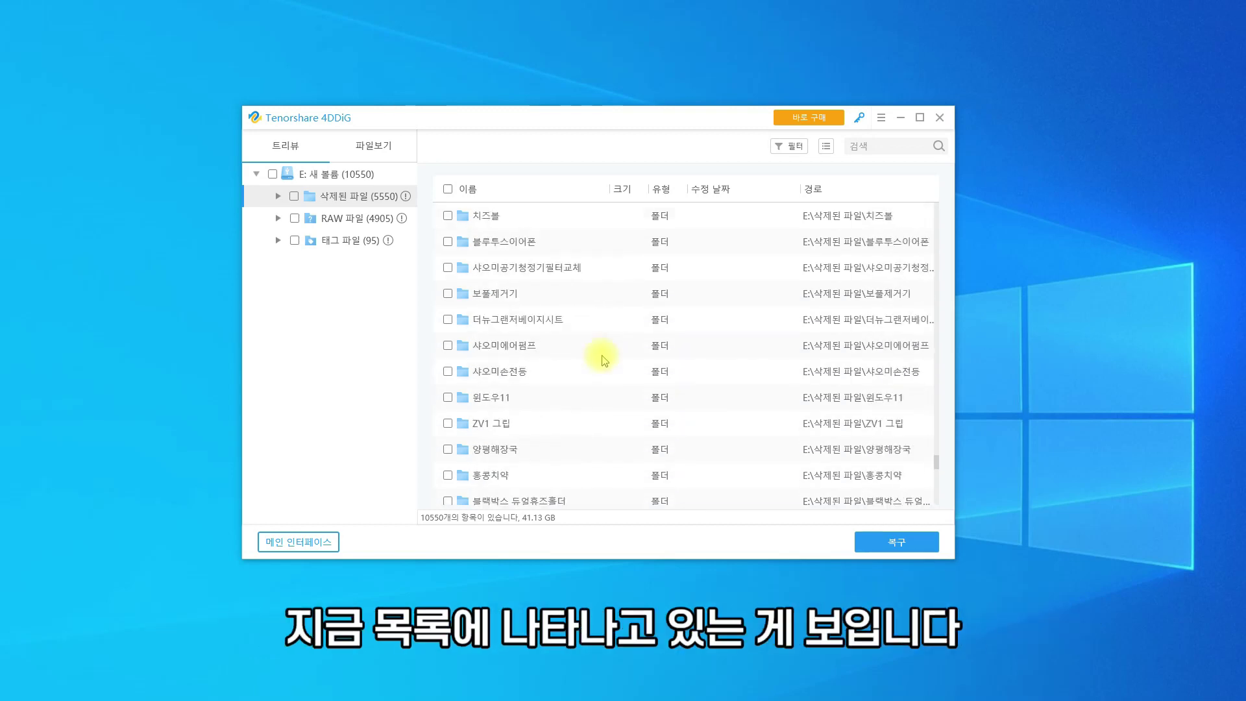
scroll(604, 360, "down", 3)
- Check the available drives in File Explorer for a recovery destination other than 새 볼륨 (E:), and minimize the window
key("super+e")
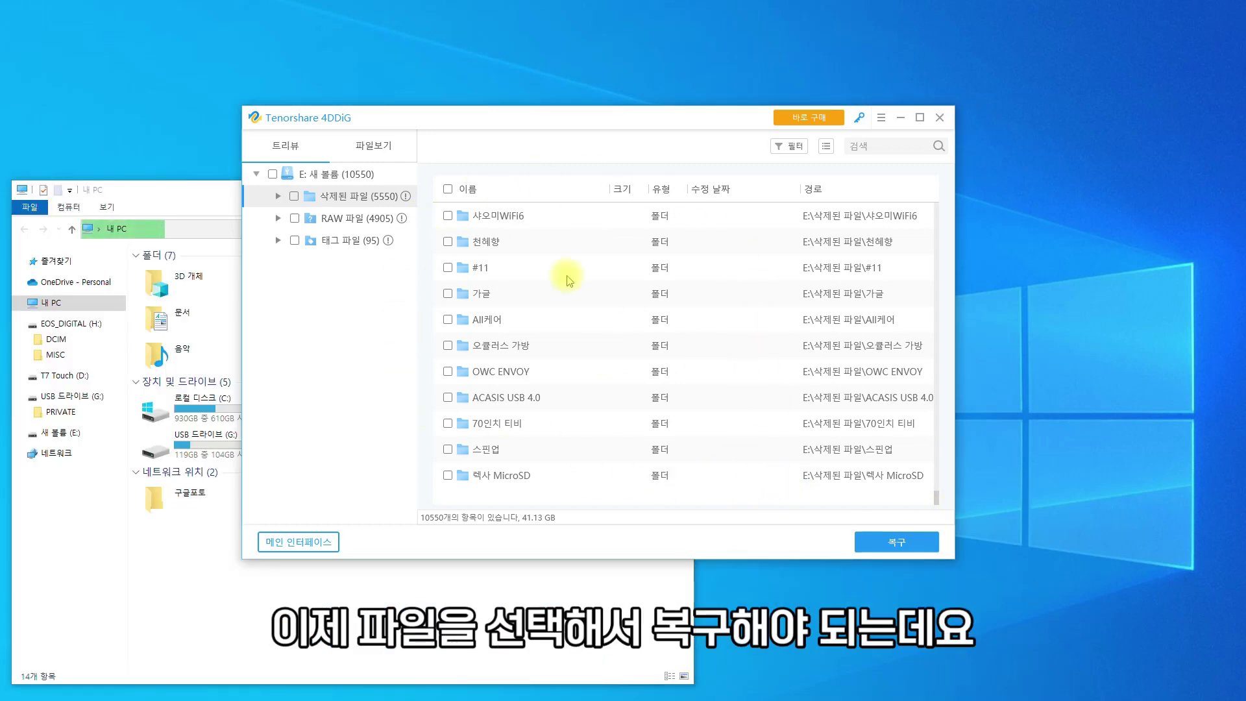
left_click_drag(568, 120, 760, 77)
left_click_drag(326, 195, 355, 173)
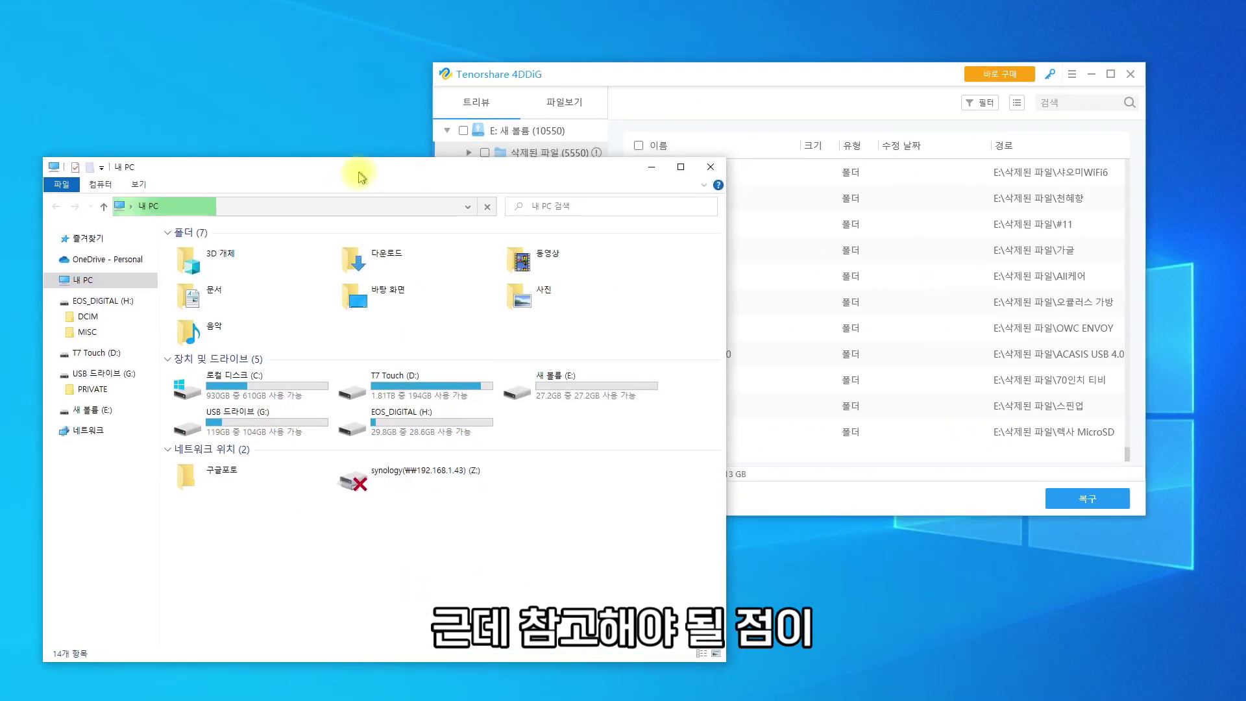
left_click(562, 390)
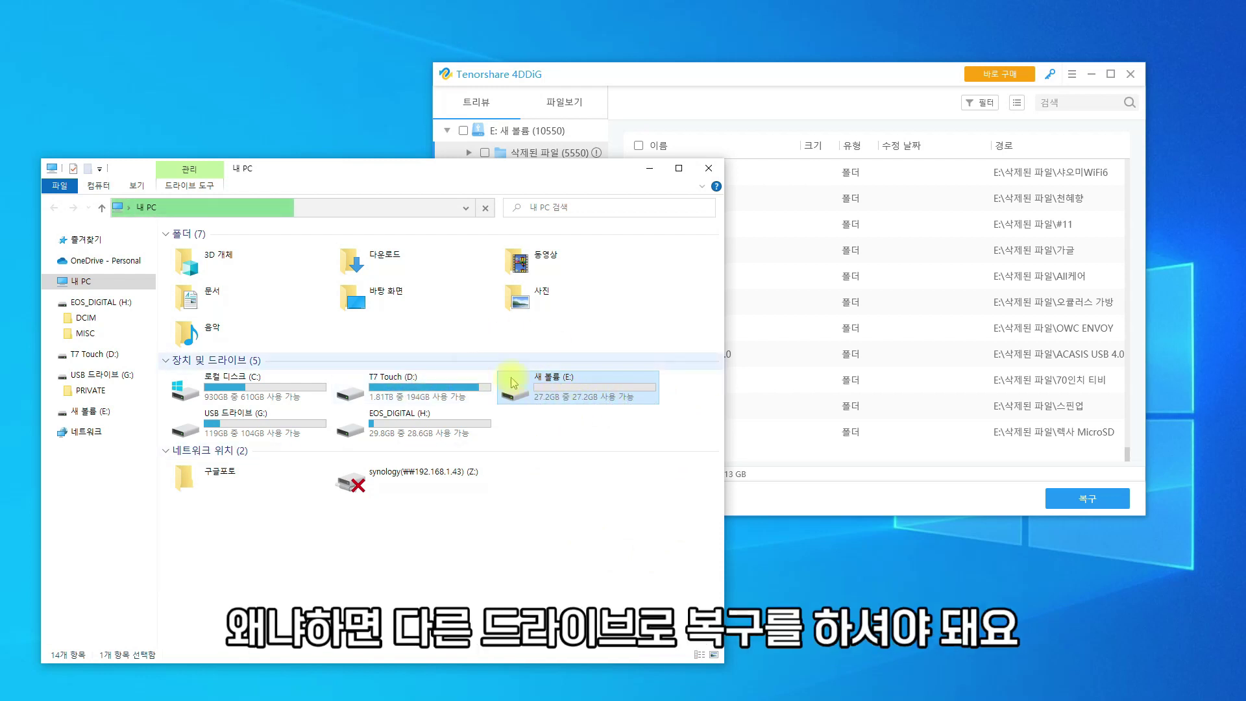
left_click(255, 390)
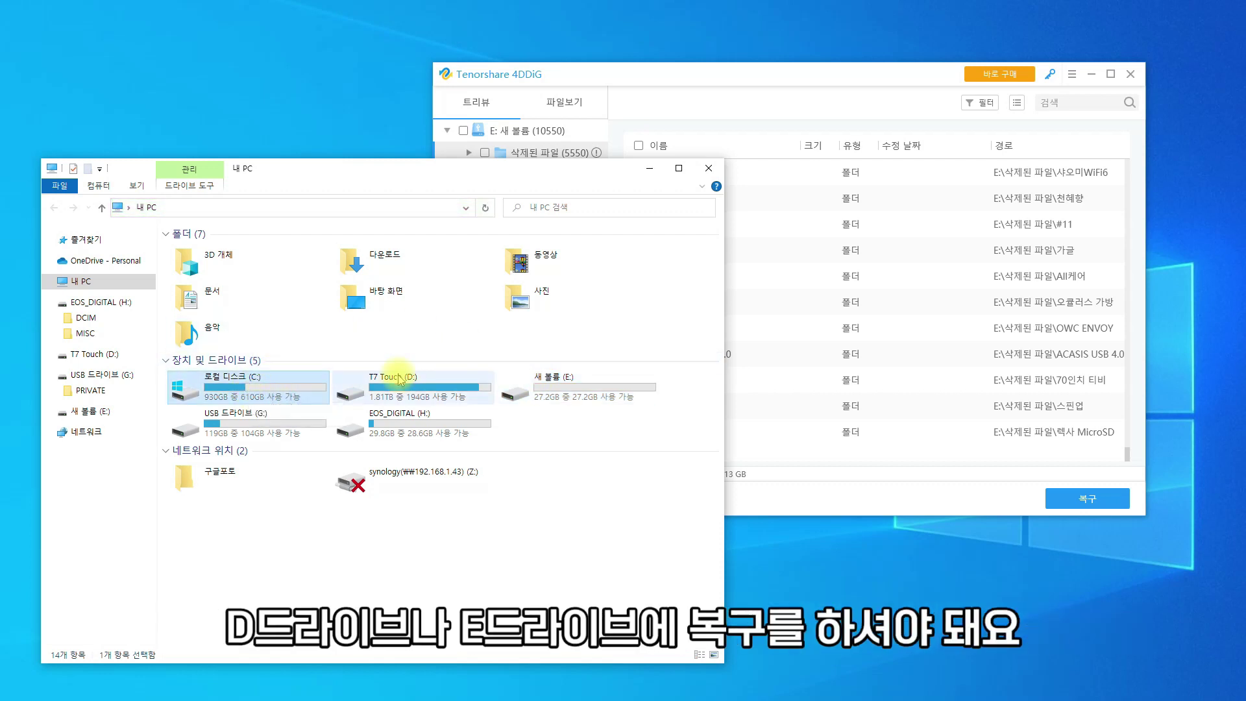
left_click(589, 388)
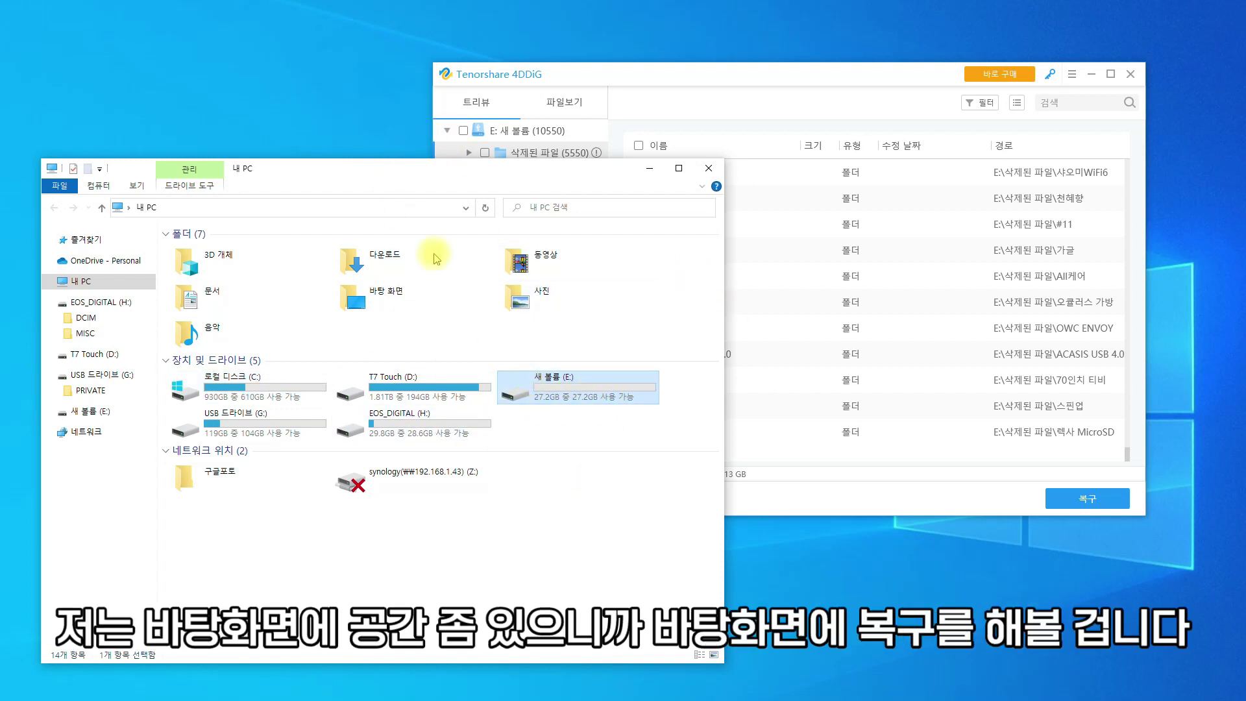
left_click(649, 168)
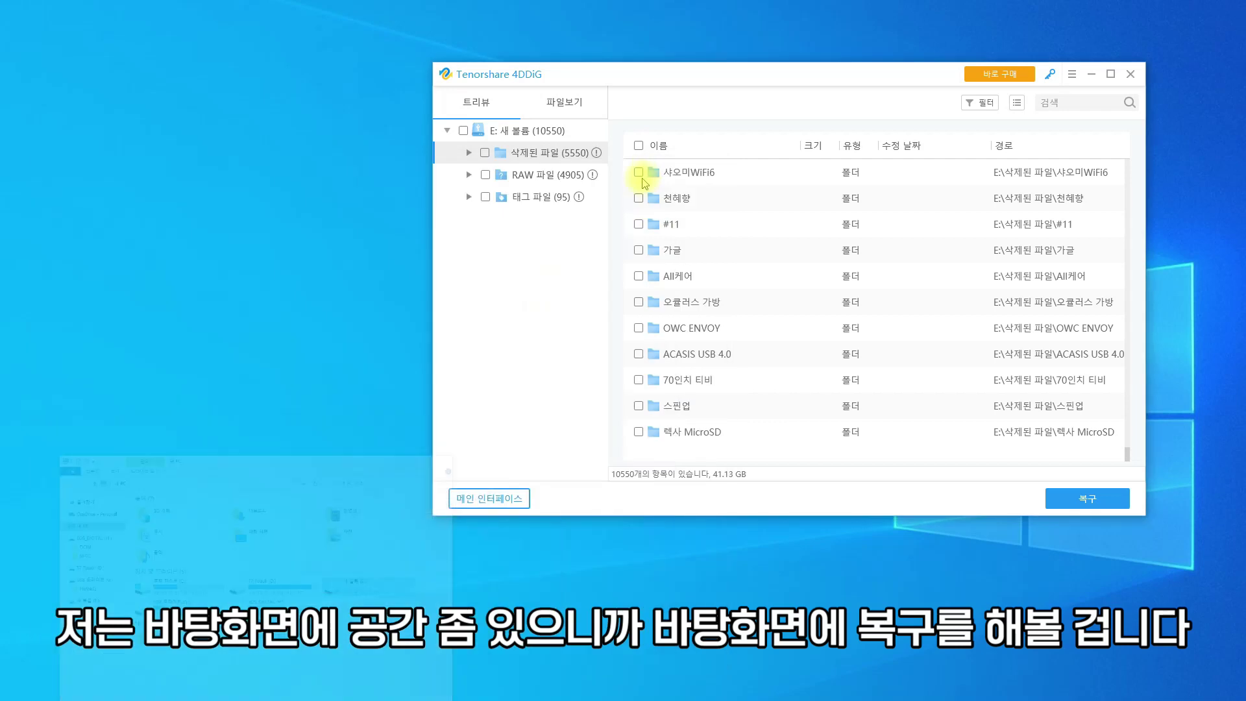
- Start recovering all items in the 삭제된 파일 folder and proceed to the license purchase page
left_click(475, 197)
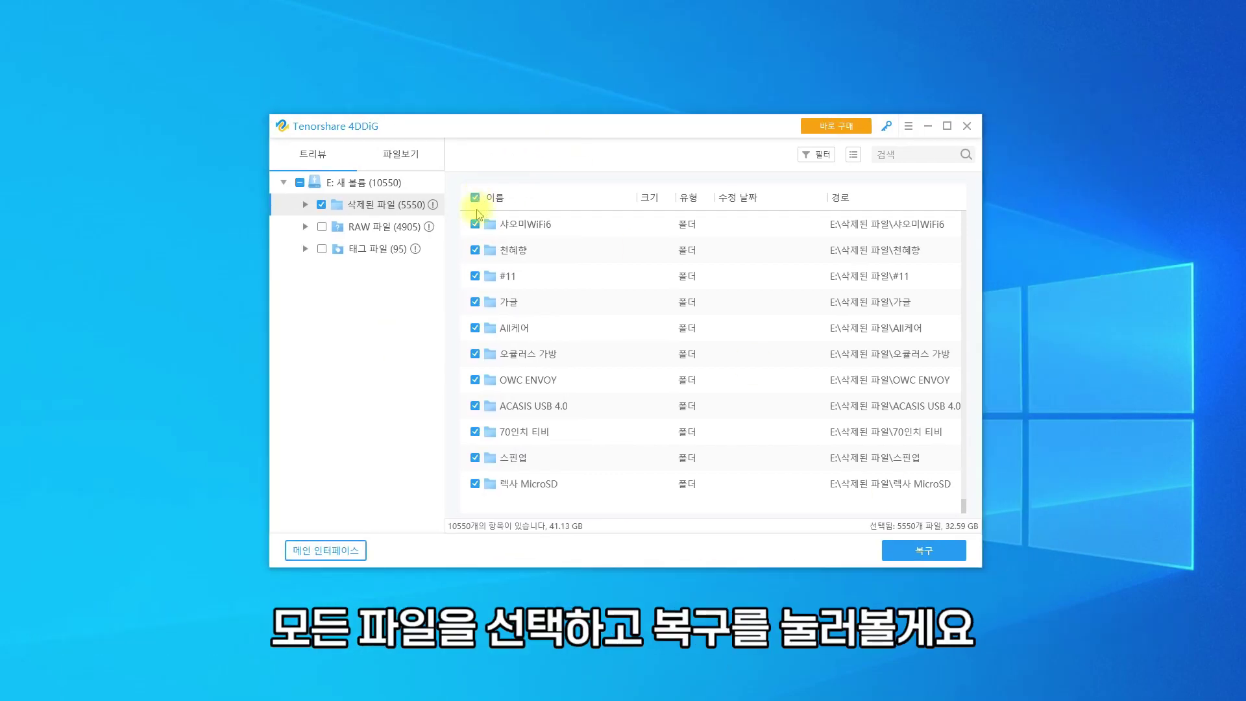
left_click(925, 552)
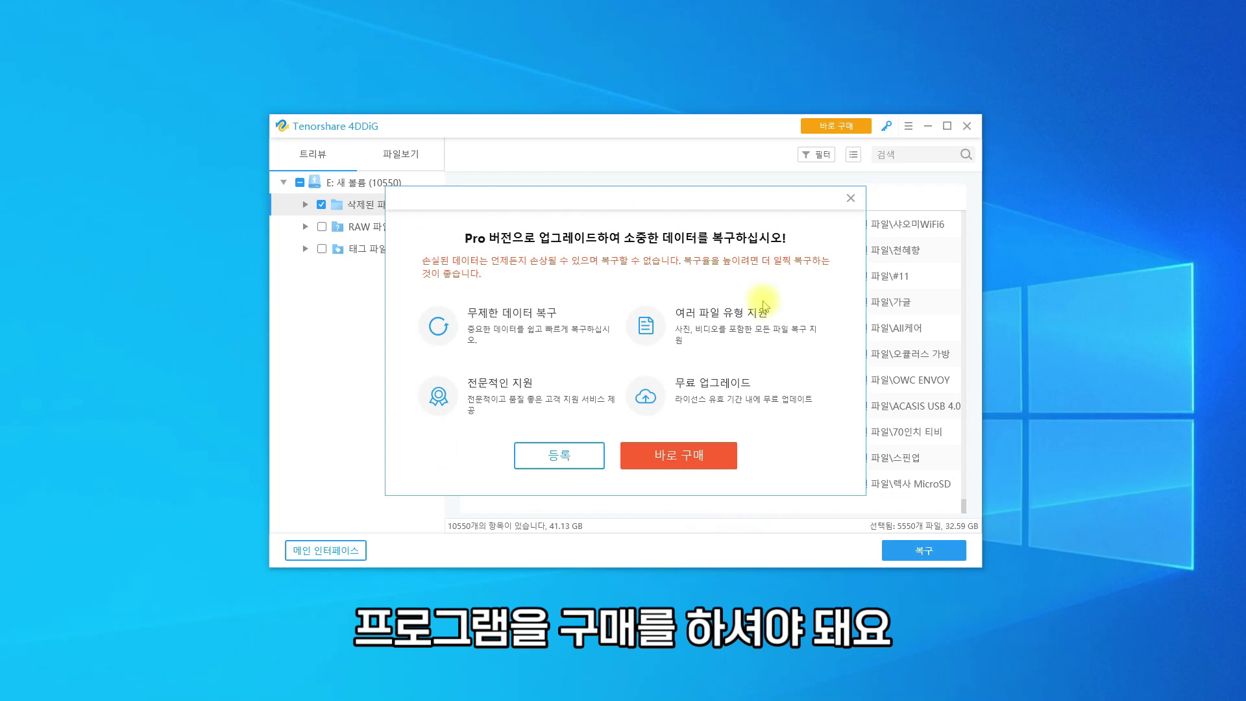
left_click(681, 456)
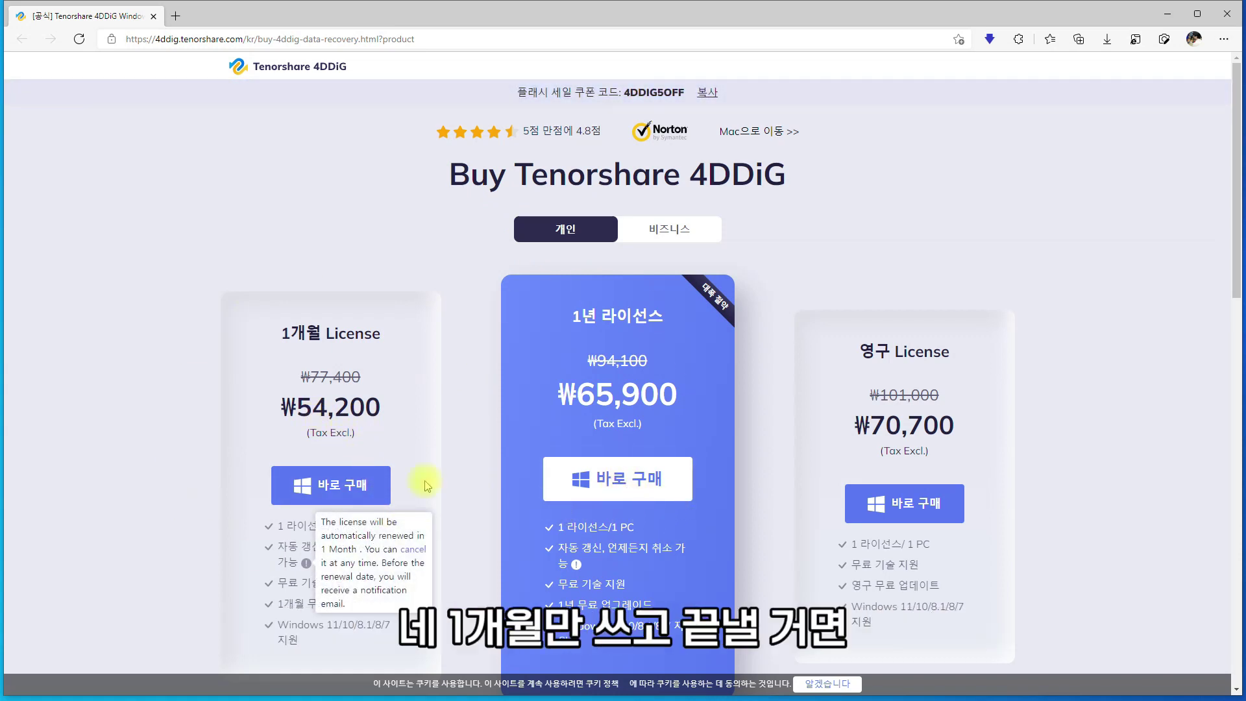
- Compare the prices and terms of the one-month and one-year licenses on the purchase page
scroll(398, 519, "down", 2)
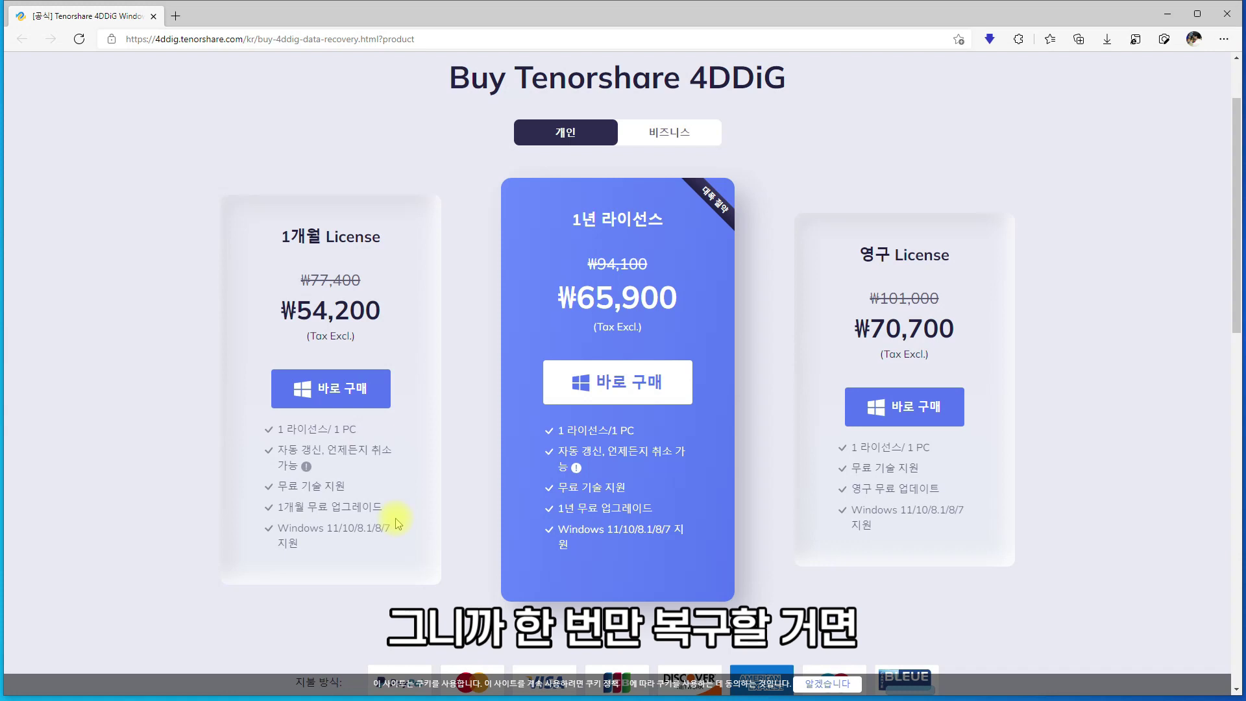
mouse_move(306, 467)
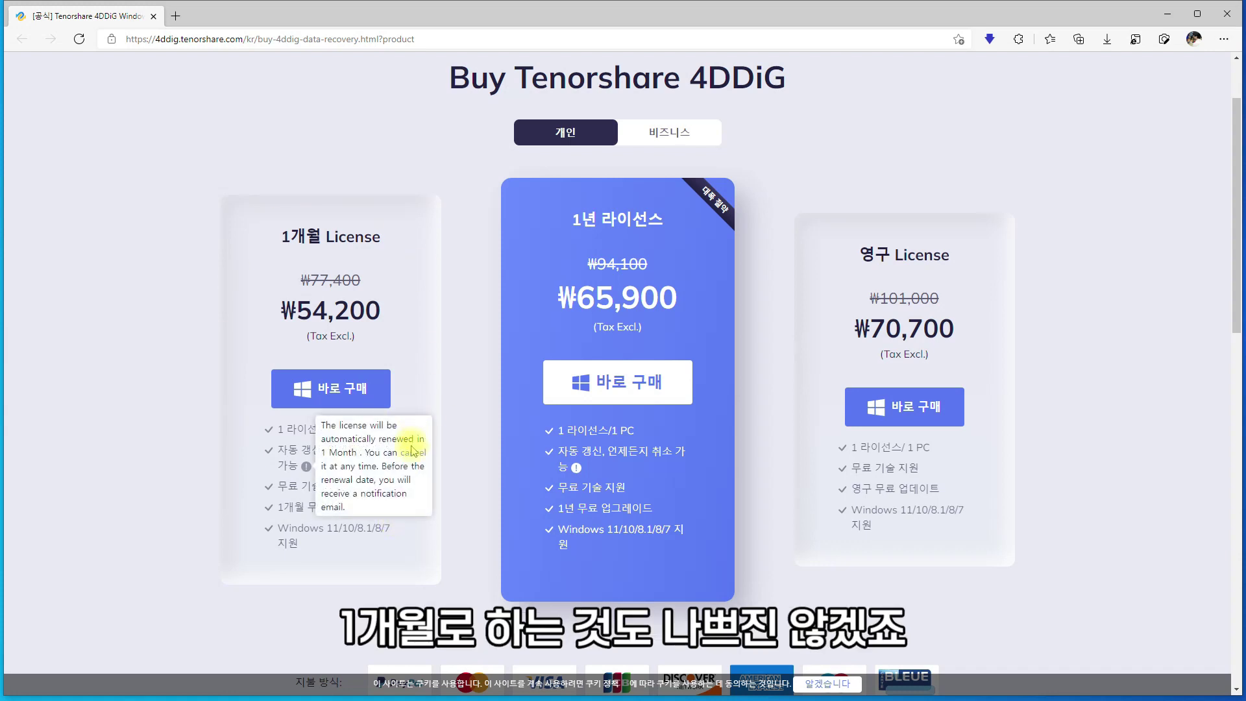
triple_click(286, 430)
left_click_drag(281, 450, 372, 454)
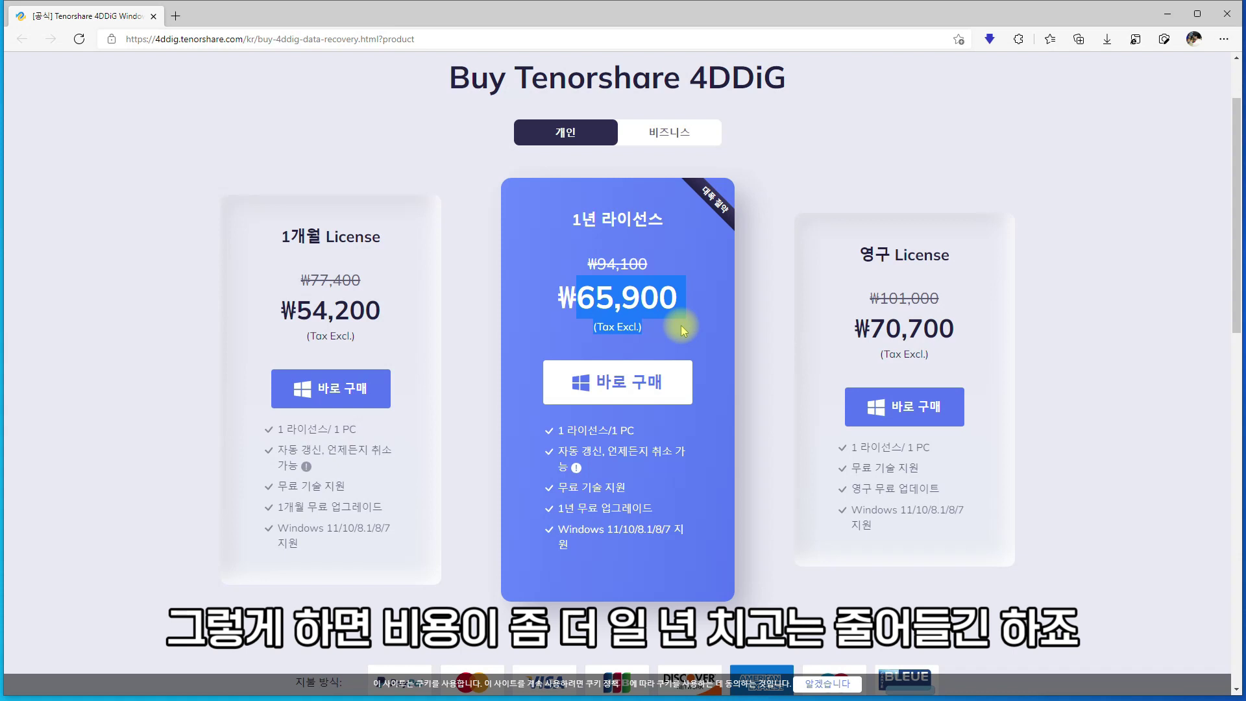
left_click(702, 300)
left_click_drag(294, 310, 398, 312)
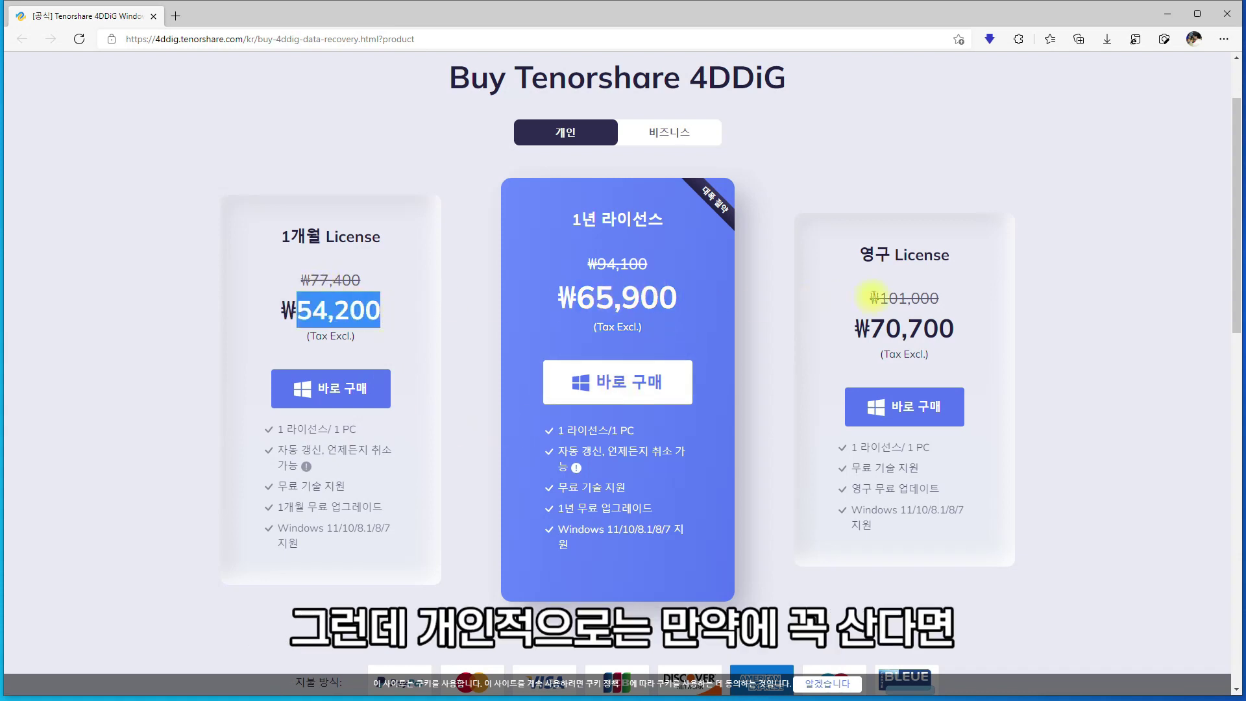
- Review the permanent license's price, technical support, updates and supported Windows versions, and proceed to buy that license
left_click_drag(854, 331, 946, 328)
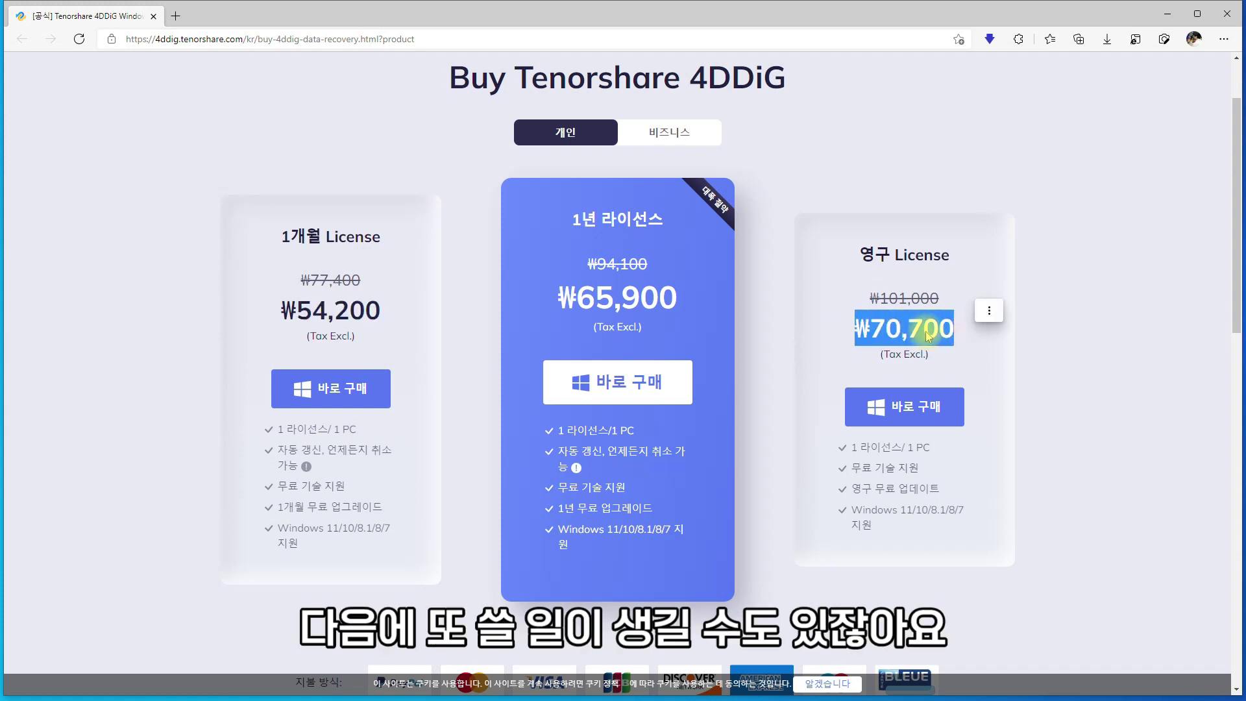
left_click(910, 330)
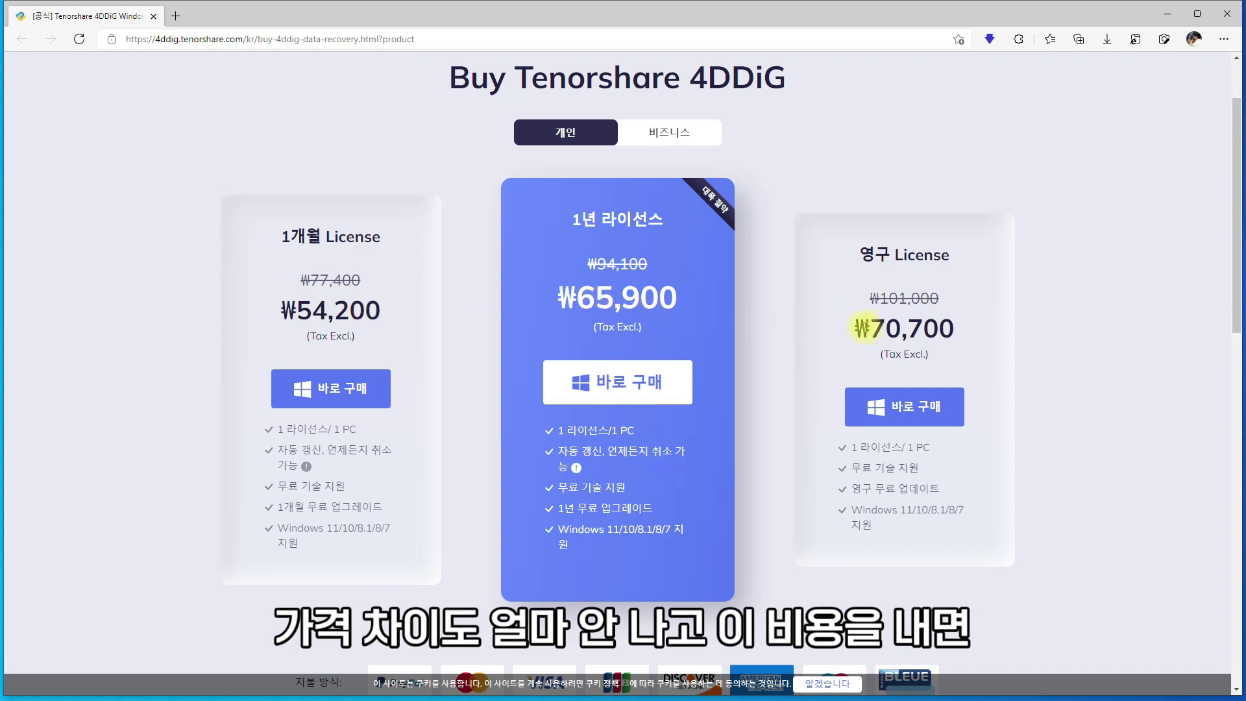
left_click_drag(858, 328, 954, 330)
left_click_drag(850, 447, 891, 468)
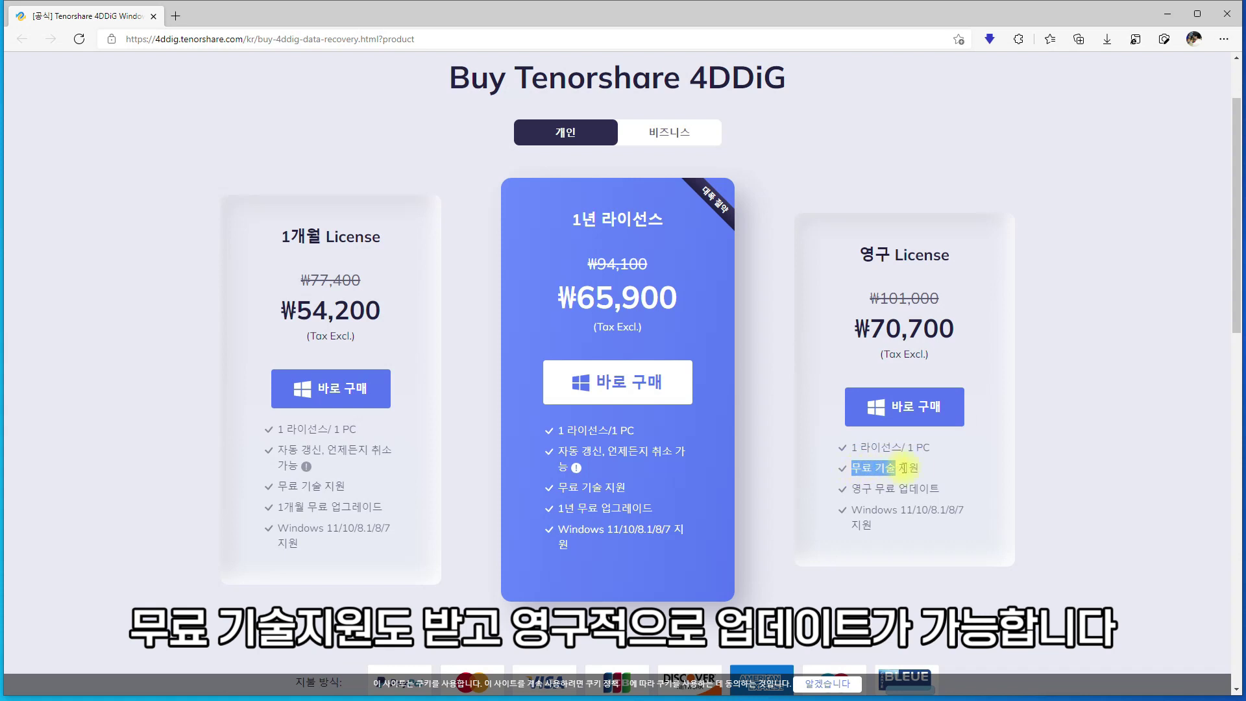
left_click(857, 486)
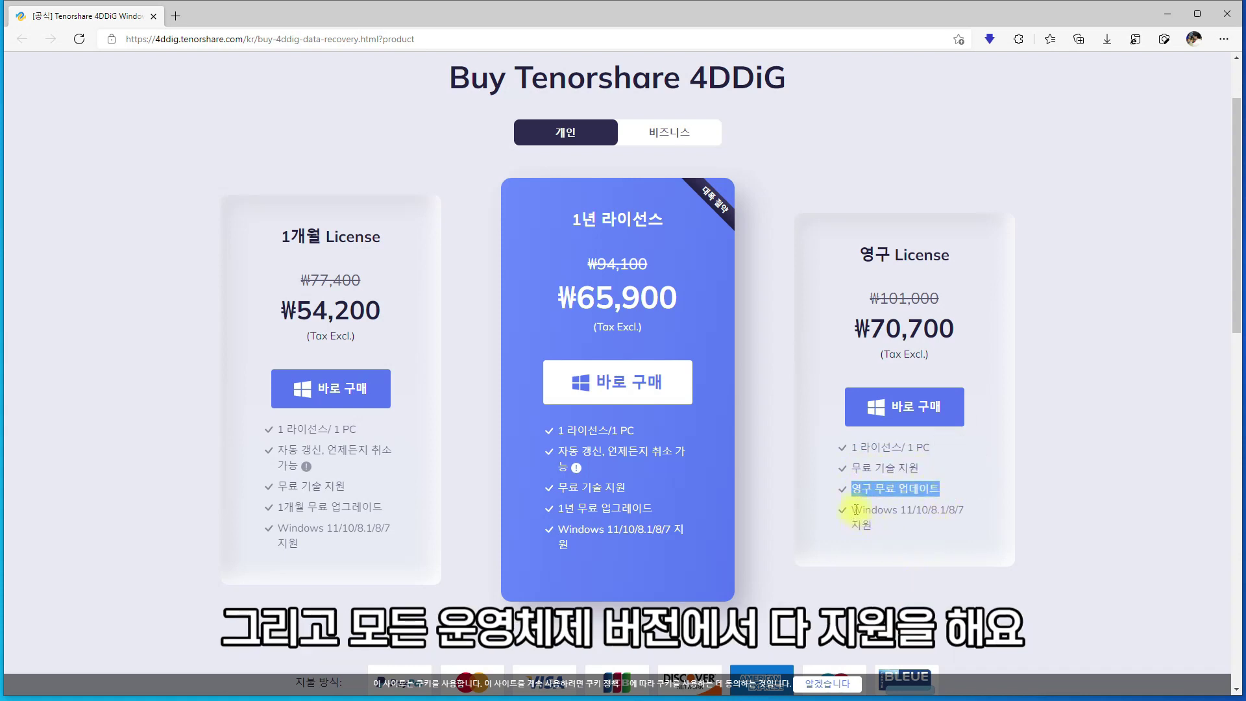
left_click_drag(852, 509, 948, 532)
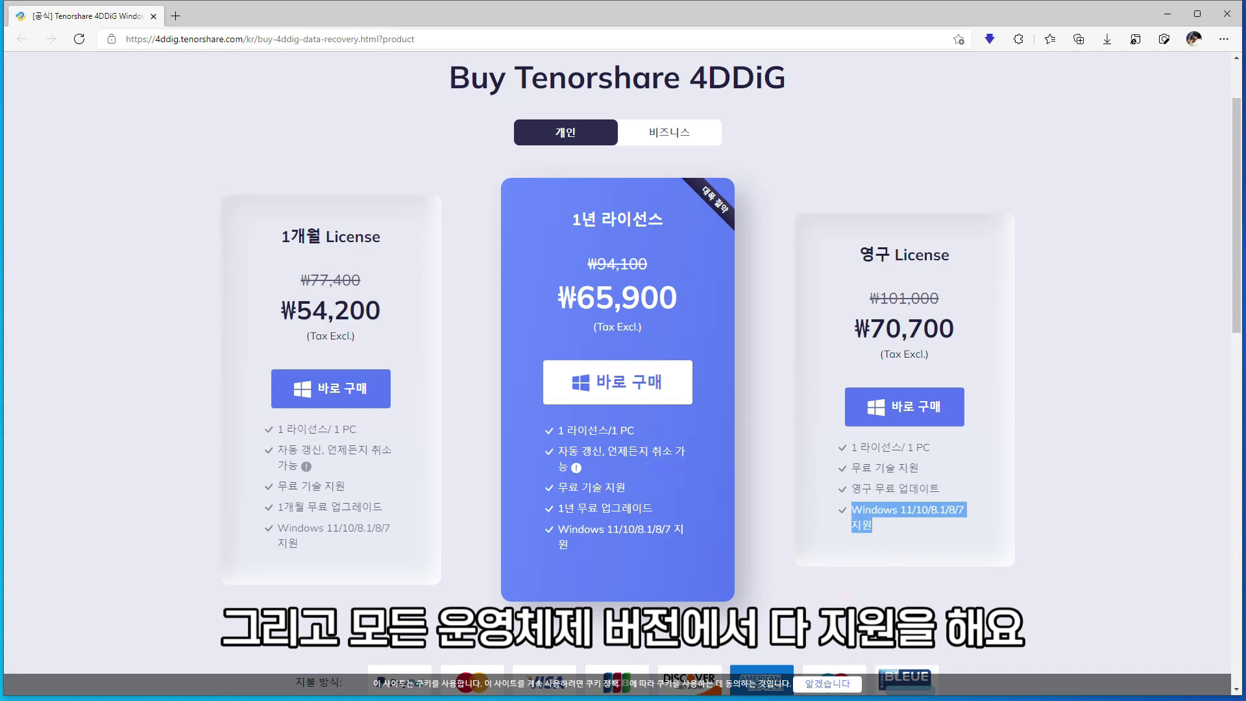
left_click(758, 510)
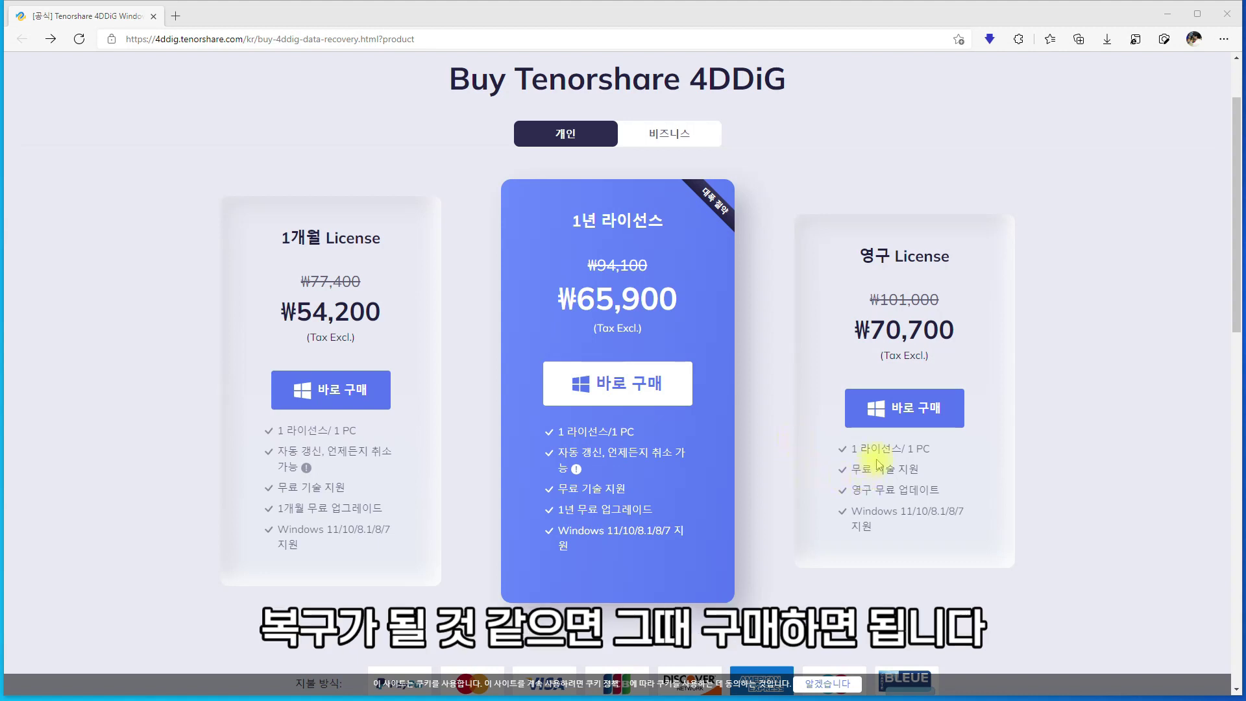
left_click(921, 413)
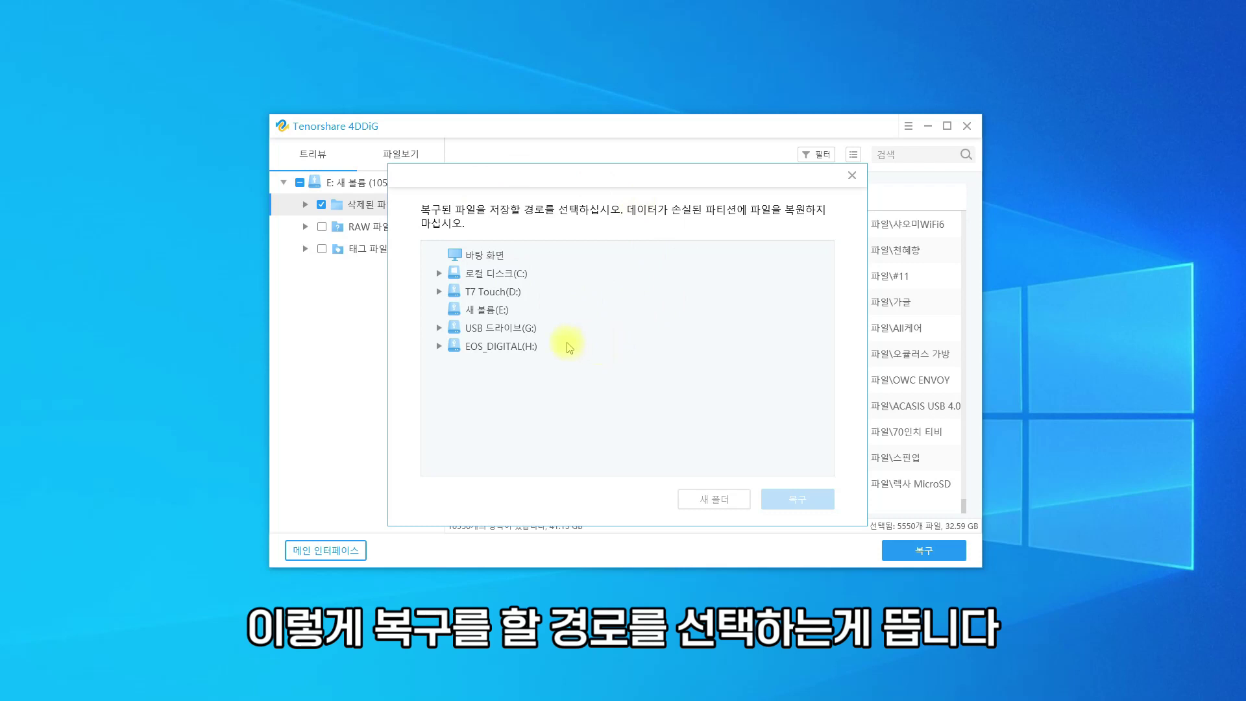
- Try 새 볼륨(E:), 바탕 화면 and T7 Touch(D:) as the destination for the recovered files
left_click(490, 318)
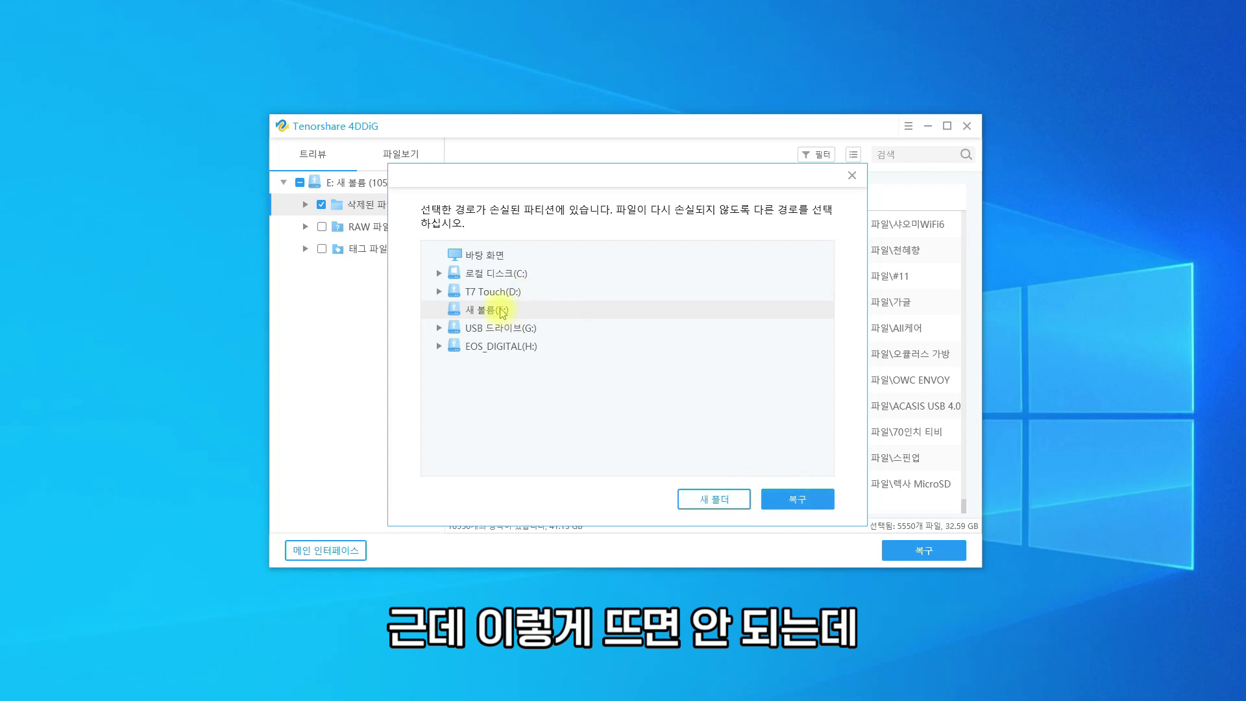
left_click(491, 257)
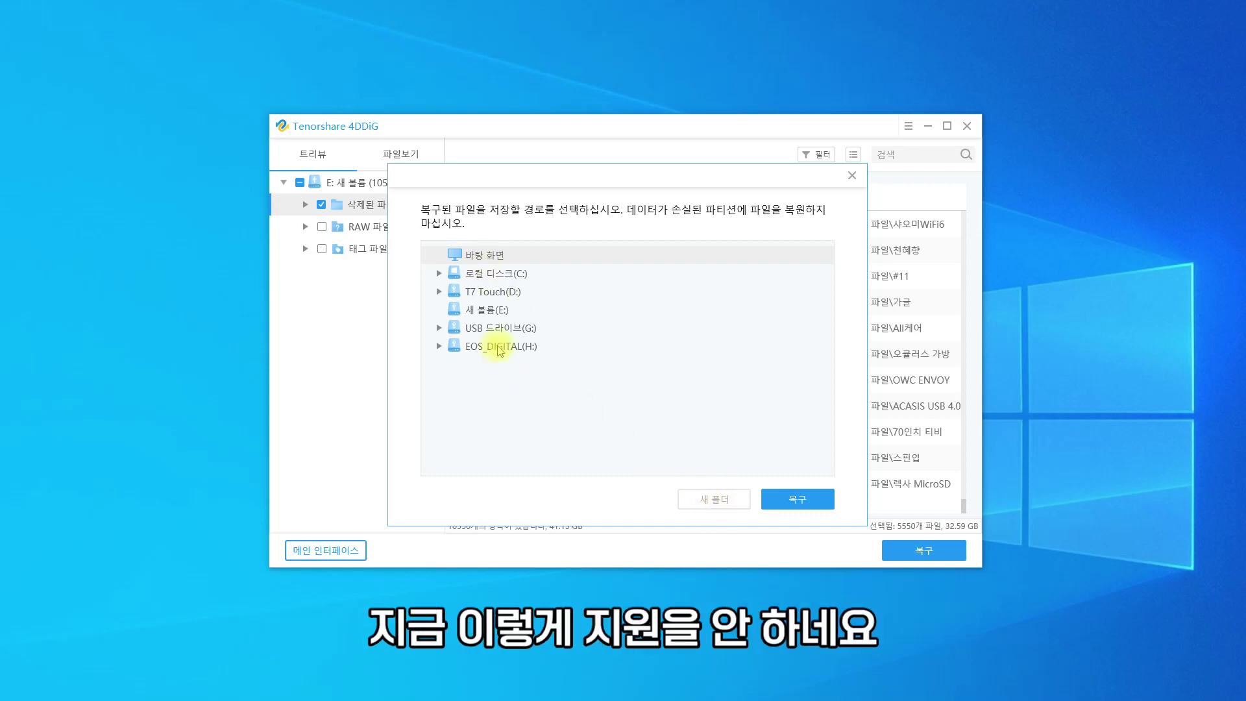
double_click(504, 292)
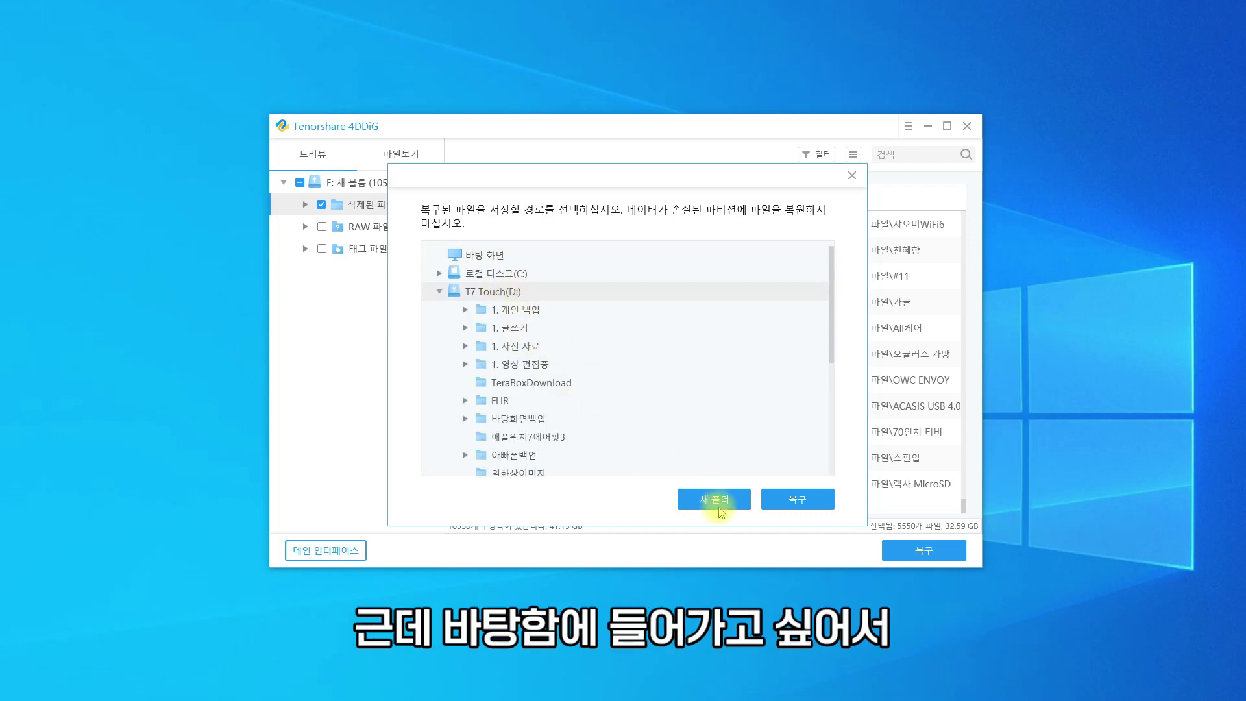
- Select the Desktop folder of the user's profile under Users on 로컬 디스크(C:) as the recovery destination
double_click(509, 276)
scroll(532, 403, "down", 2)
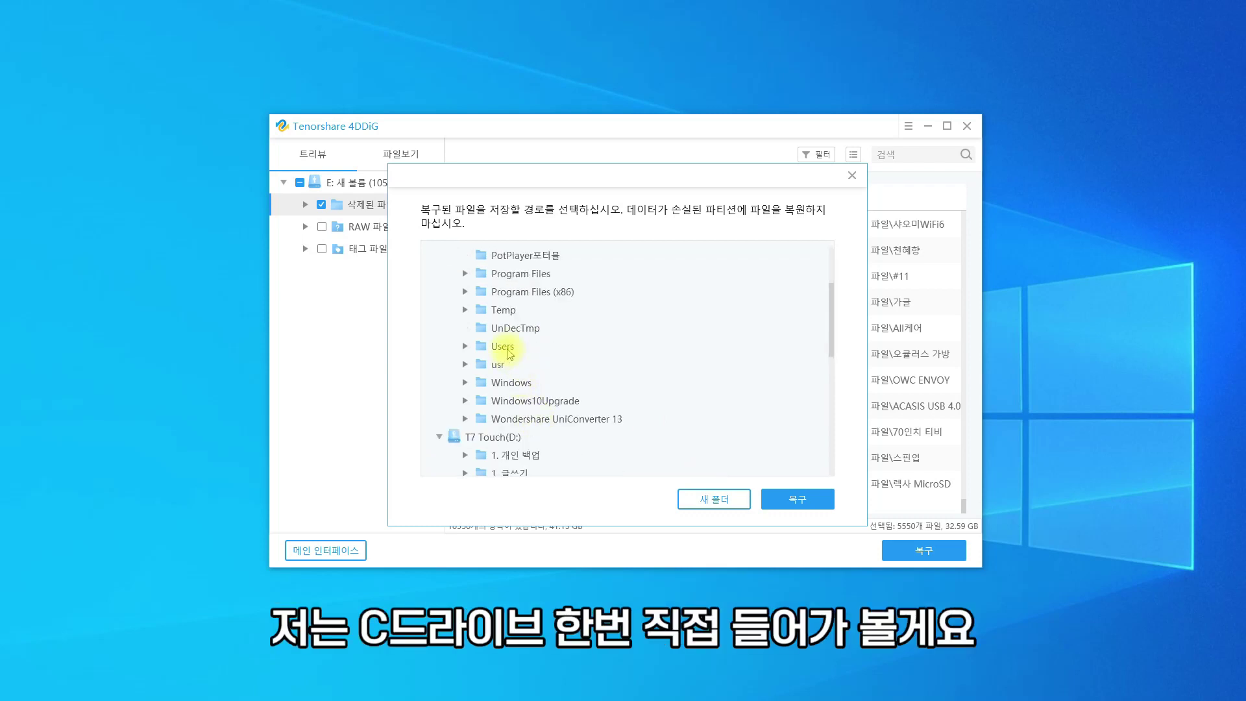
double_click(505, 348)
double_click(534, 365)
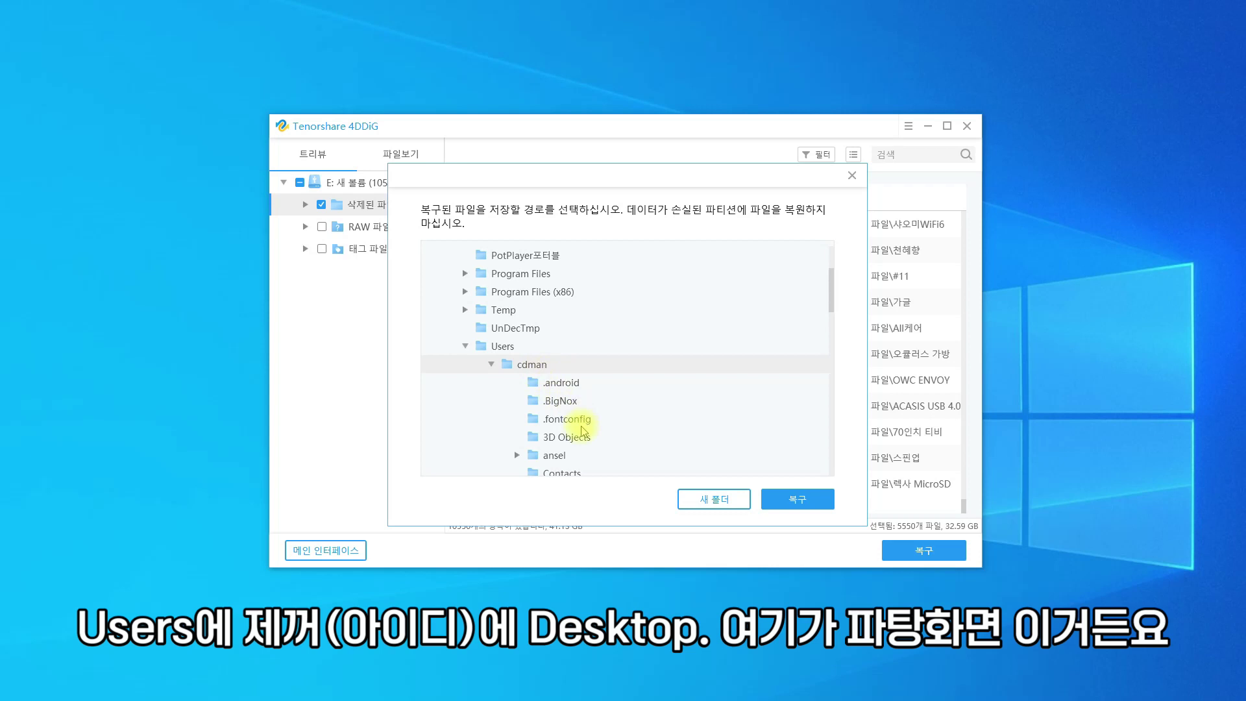
scroll(583, 422, "down", 2)
double_click(575, 401)
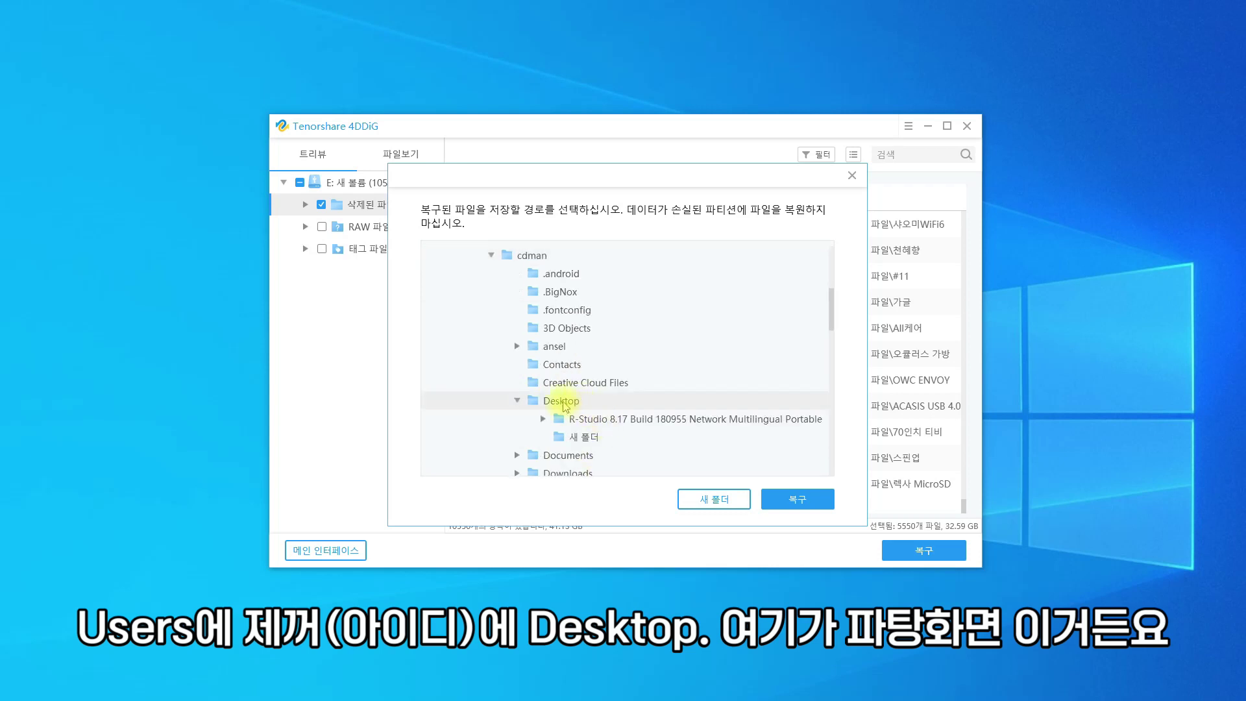
- Create the new folder 새 폴더 (2) under Desktop and recover the selected deleted files into it
left_click(714, 501)
left_click(617, 445)
left_click(614, 421)
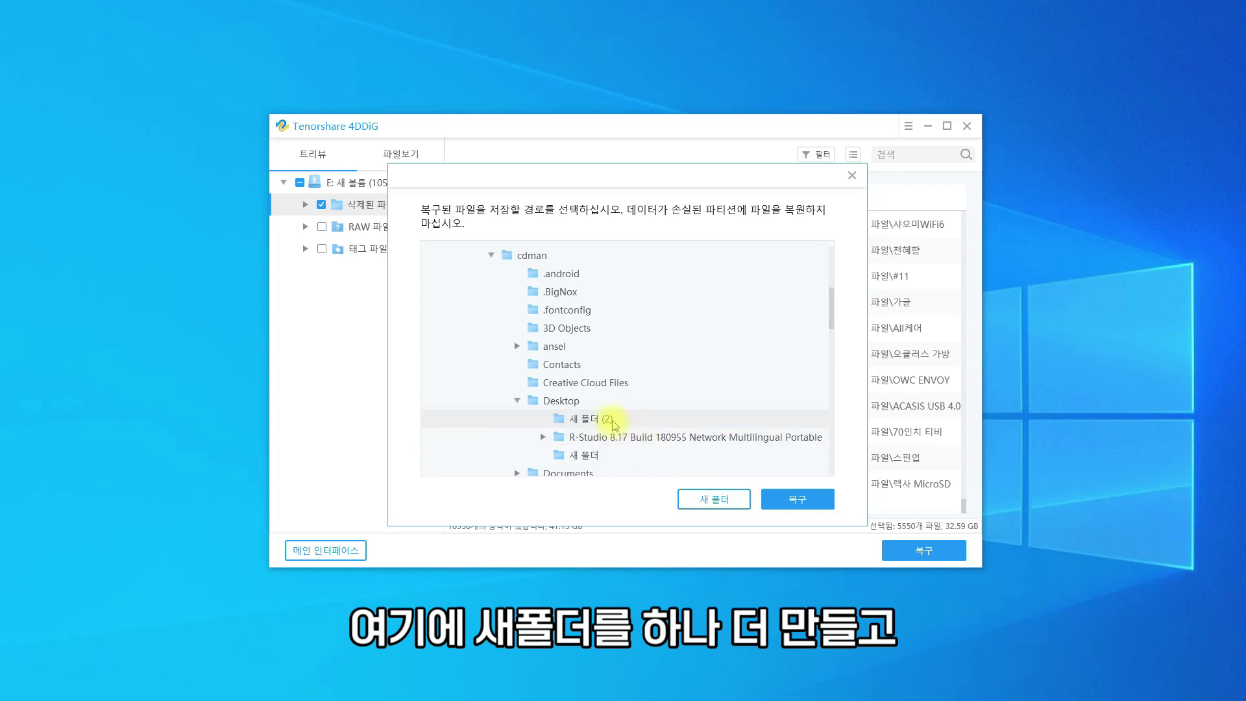
left_click(798, 503)
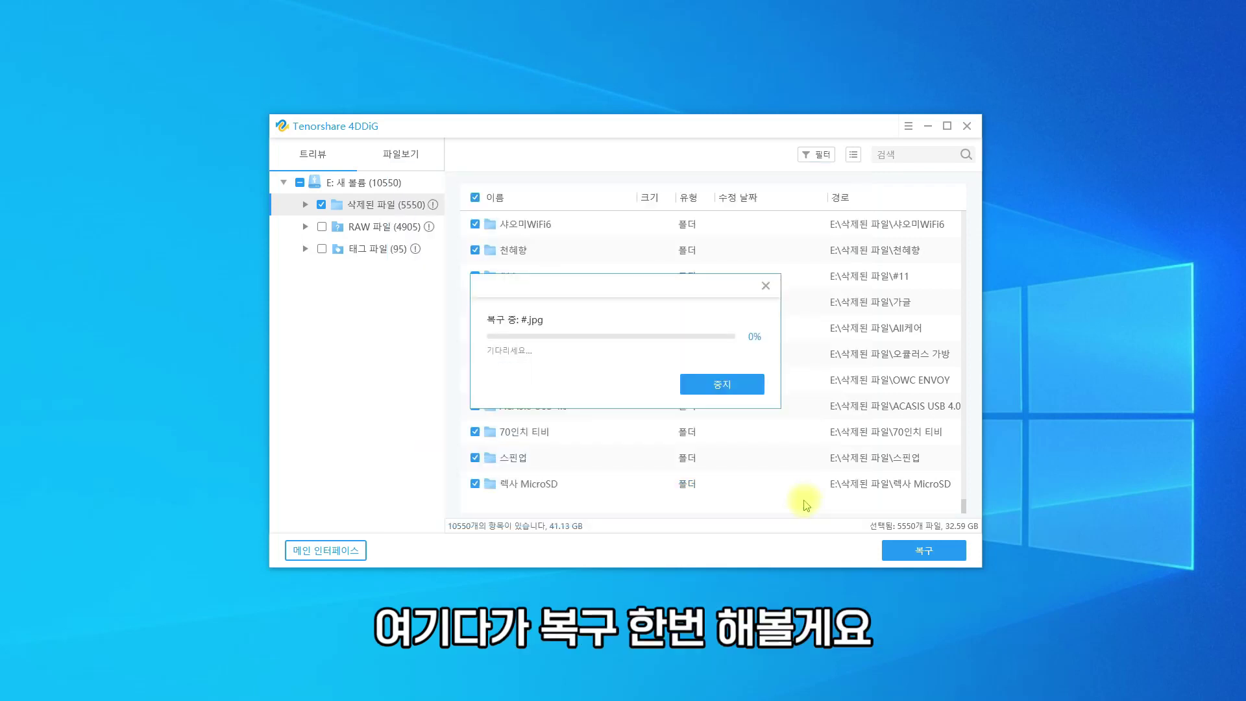
left_click_drag(549, 286, 722, 270)
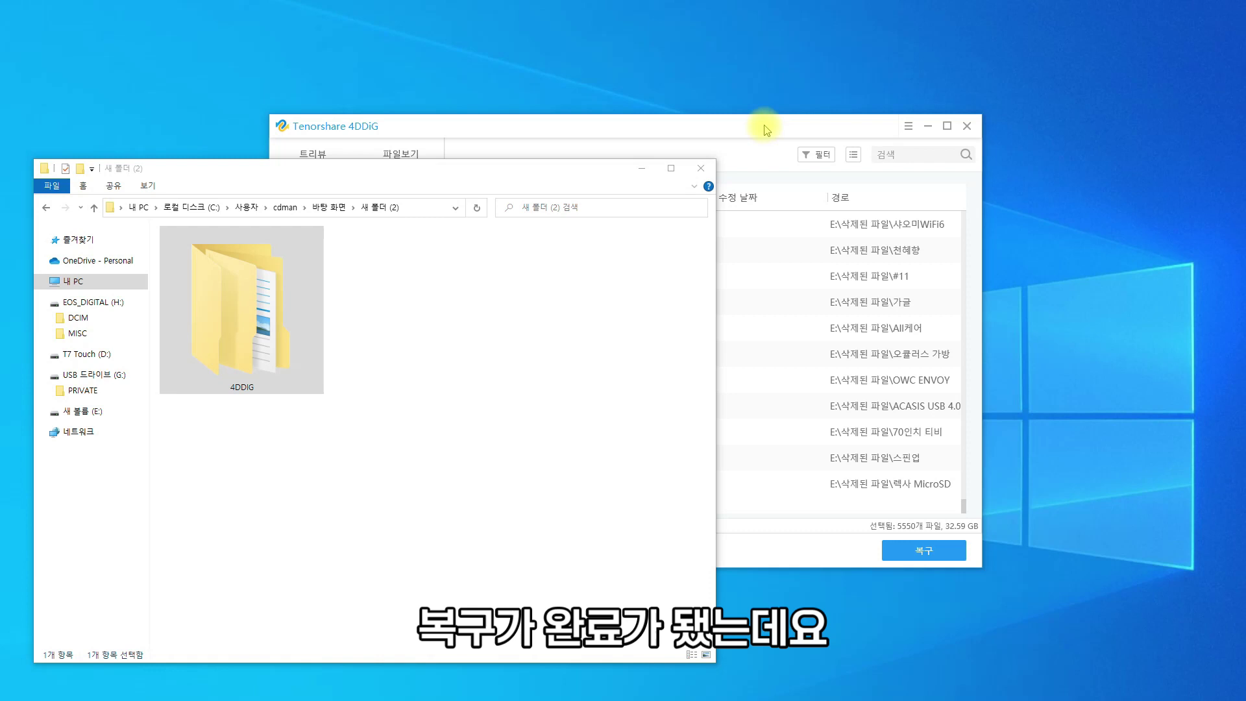
- Open the recovered 삭제된 파일 folder, inside 4DDIG, 20220216_044206 and E, in File Explorer
left_click(764, 130)
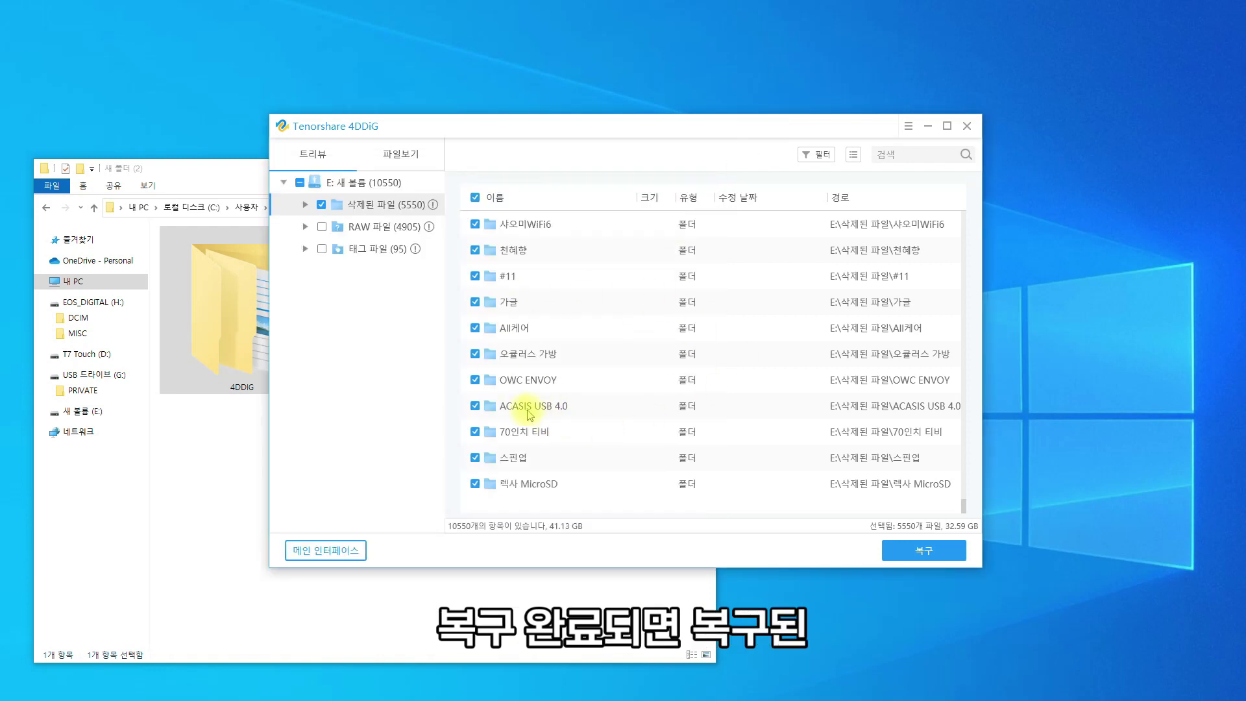
left_click(236, 180)
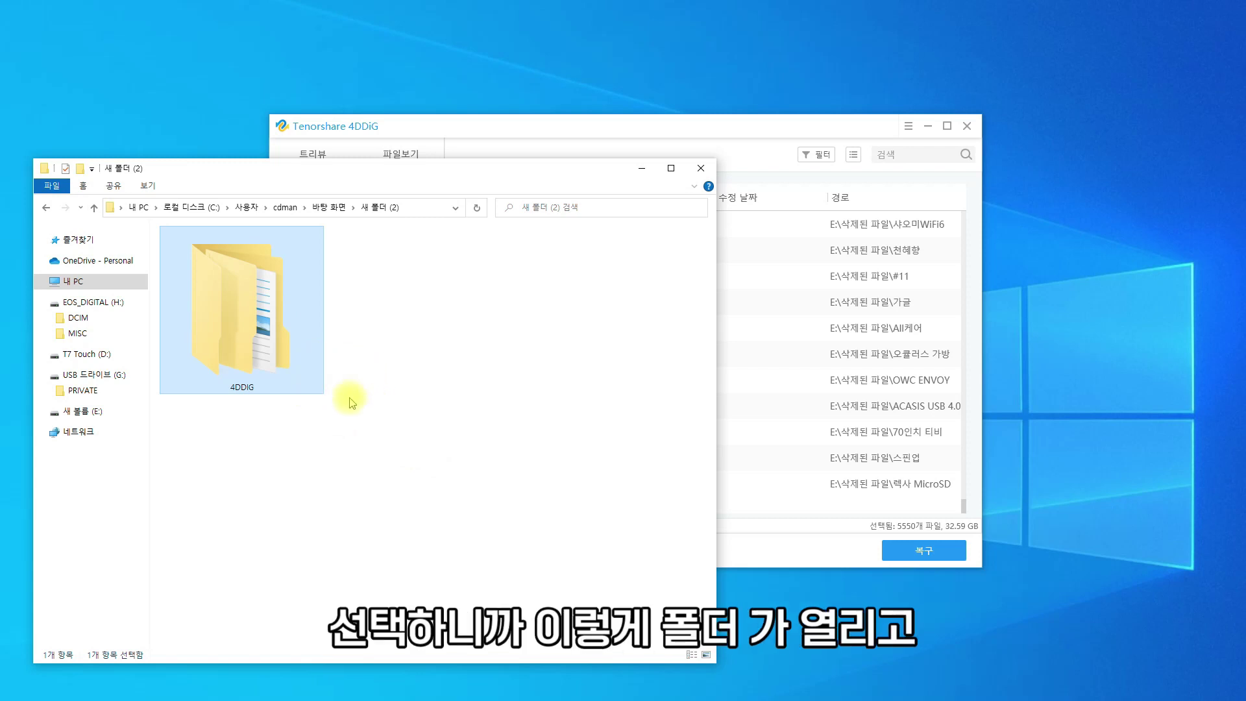
double_click(236, 315)
double_click(237, 252)
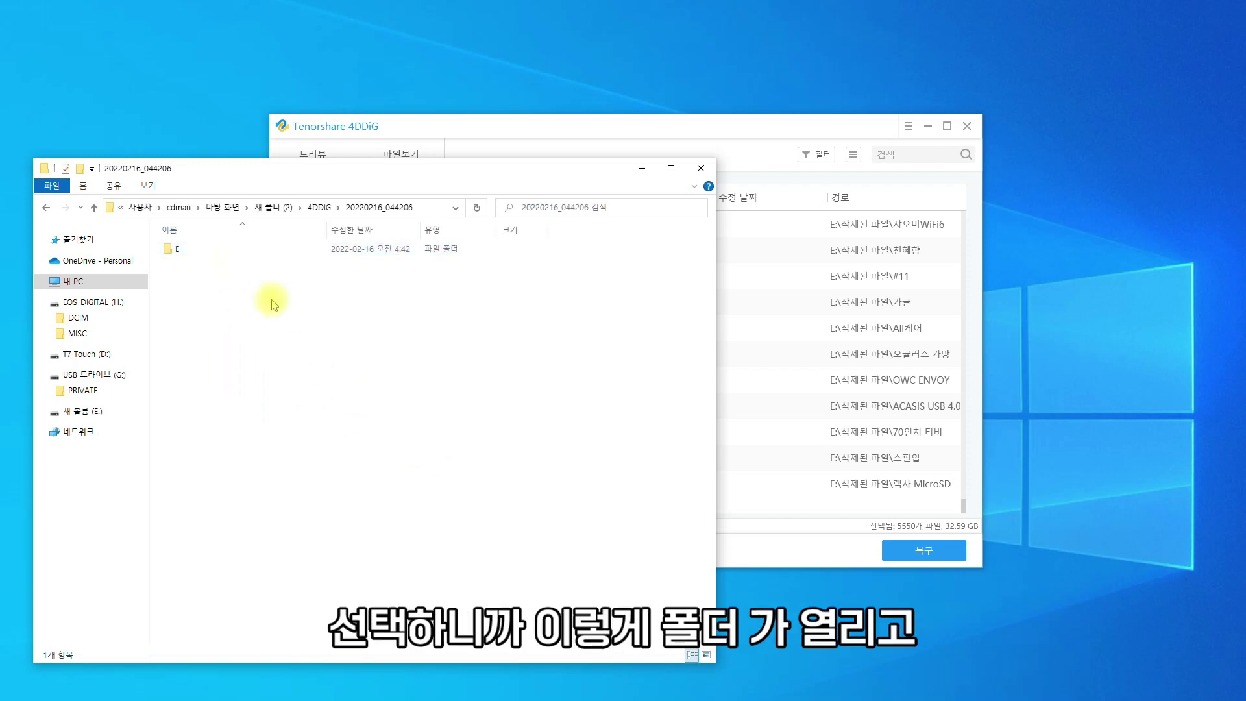
double_click(193, 250)
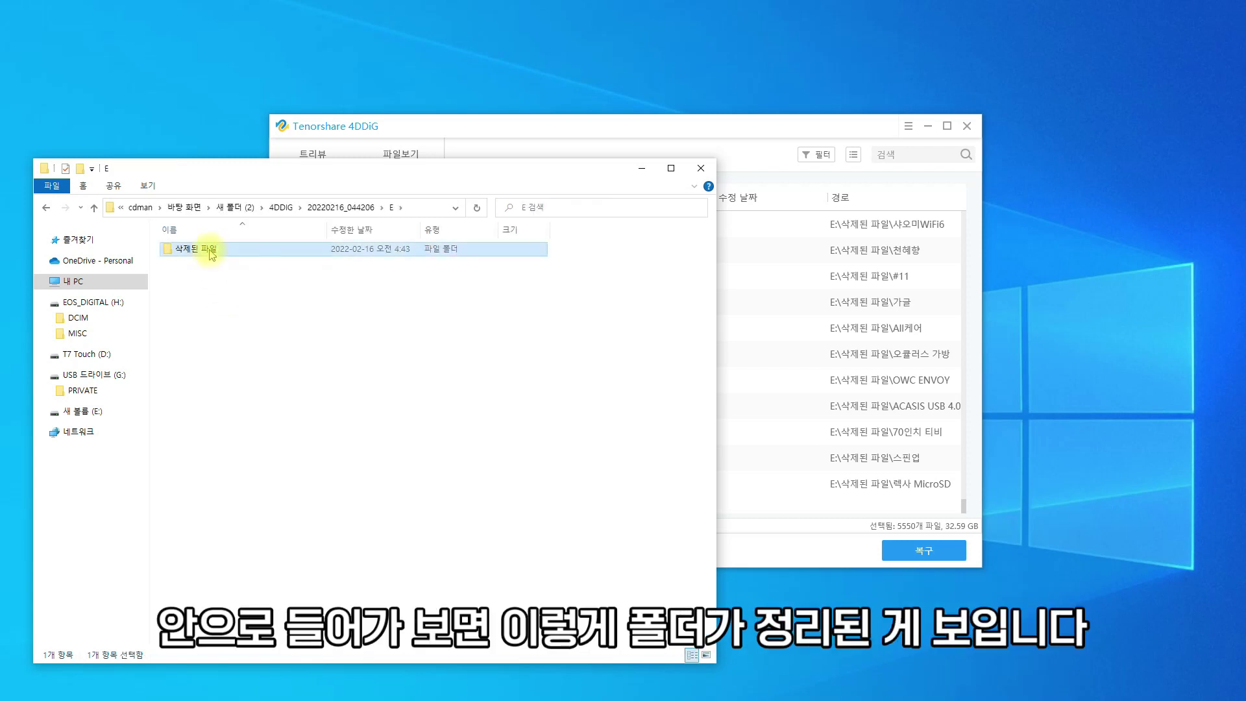
double_click(195, 249)
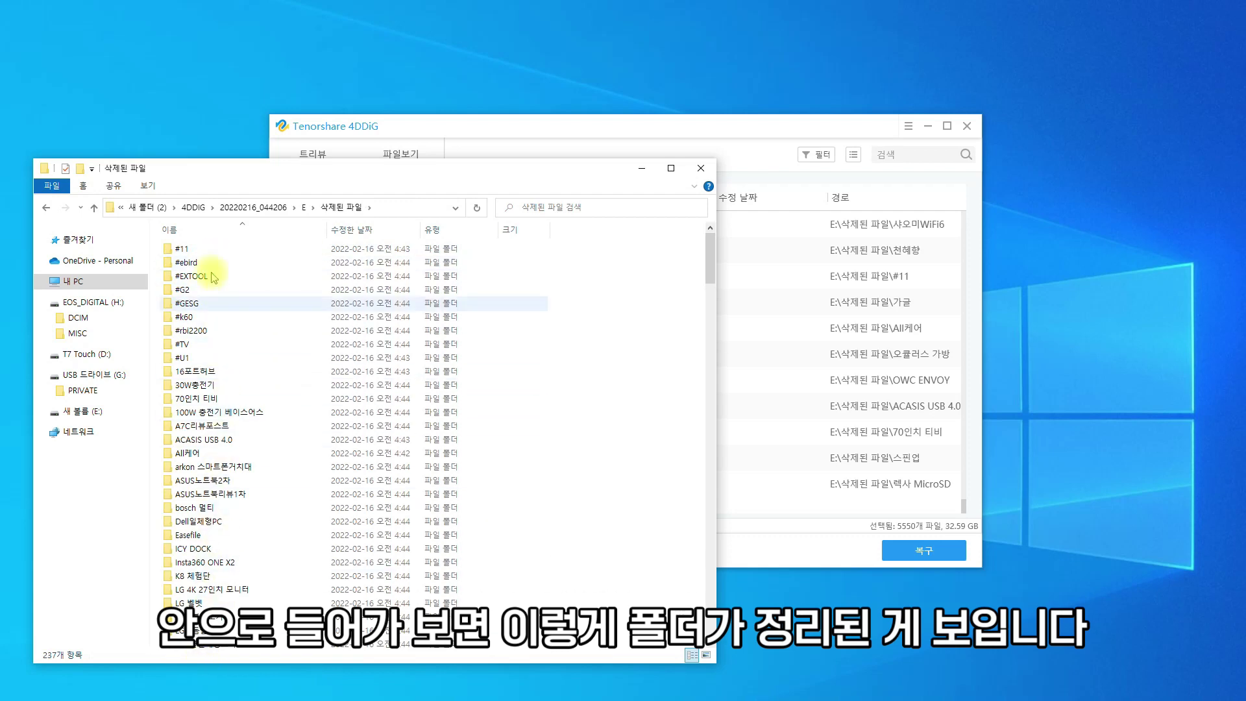
- Look through the list of recovered folders and the files inside 통풍의자
scroll(286, 604, "down", 20)
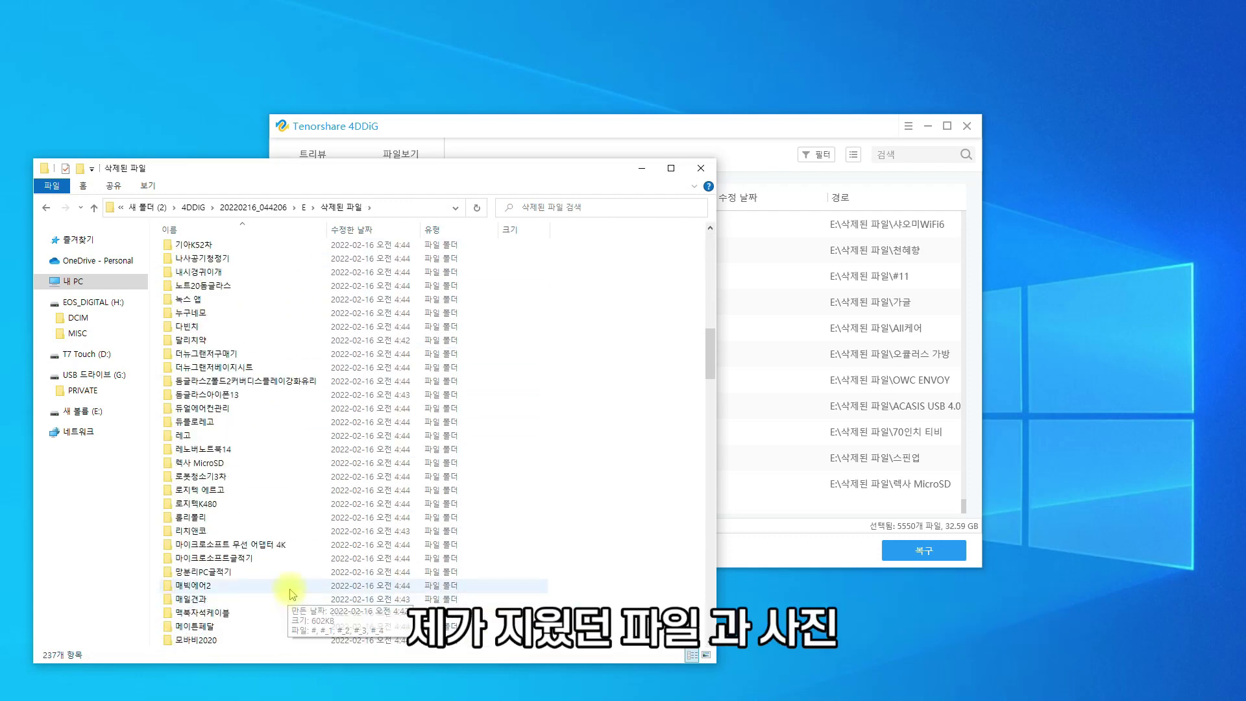
scroll(302, 555, "down", 20)
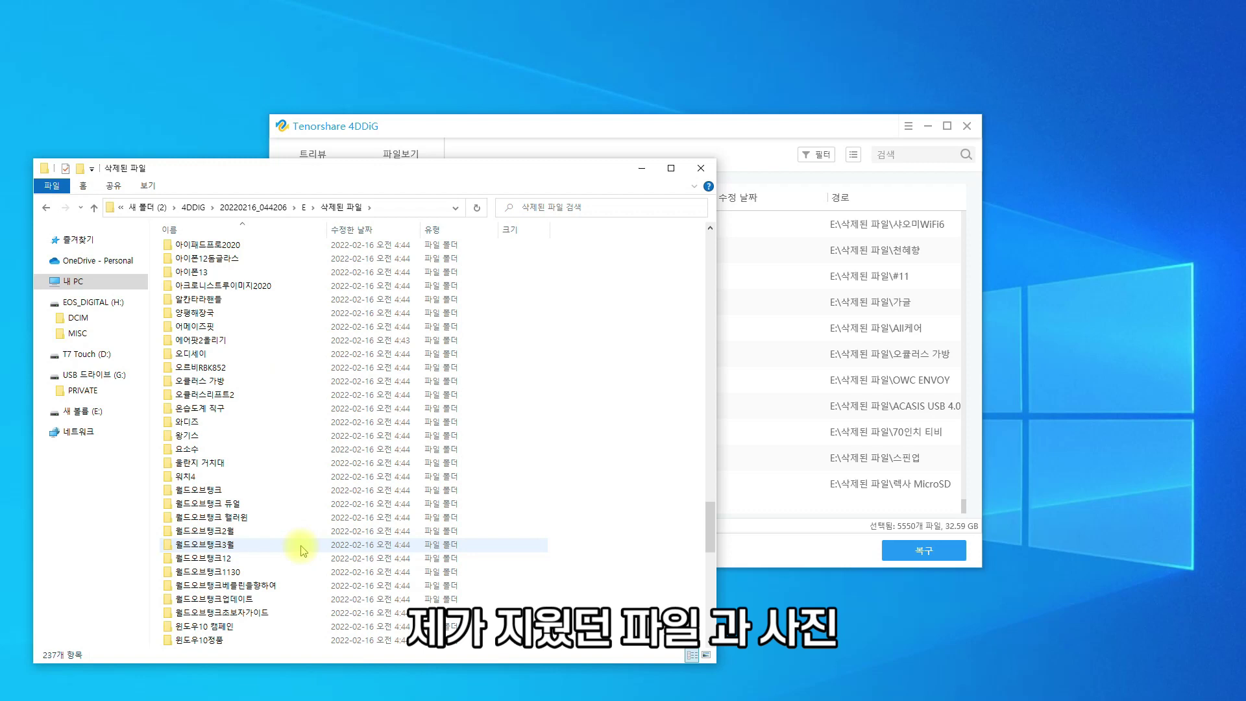
scroll(300, 539, "down", 7)
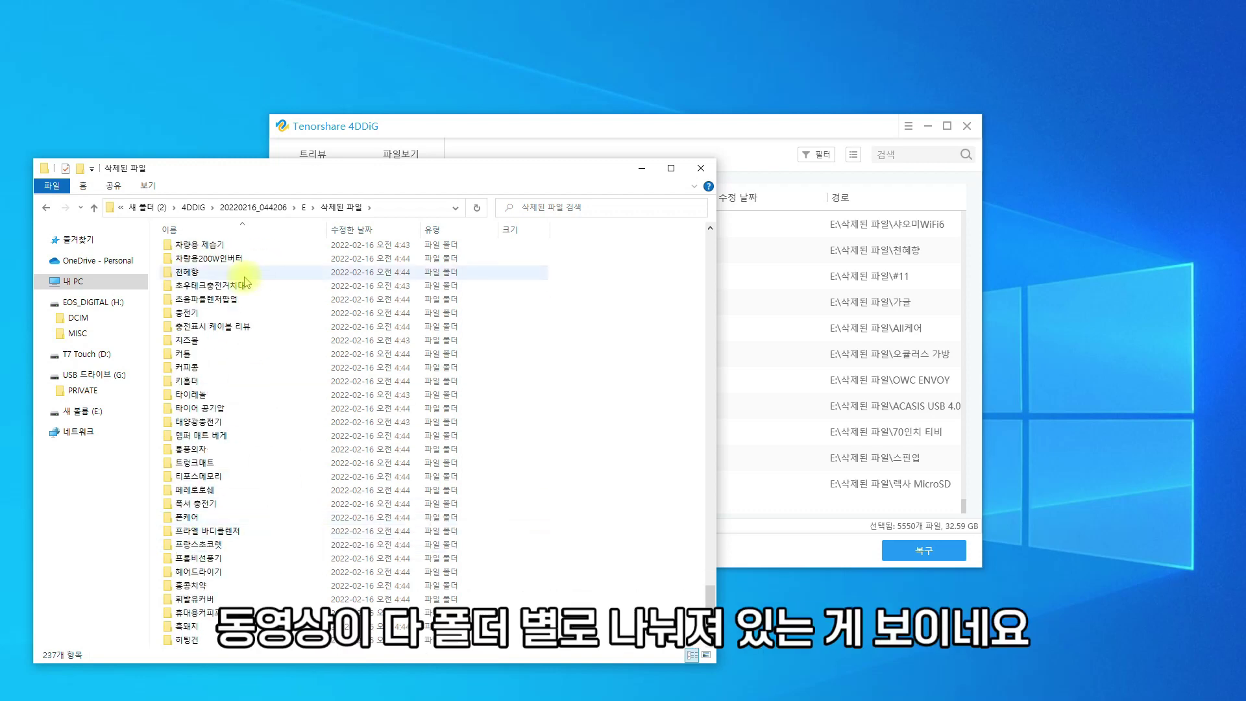
scroll(328, 453, "up", 3)
scroll(328, 464, "down", 3)
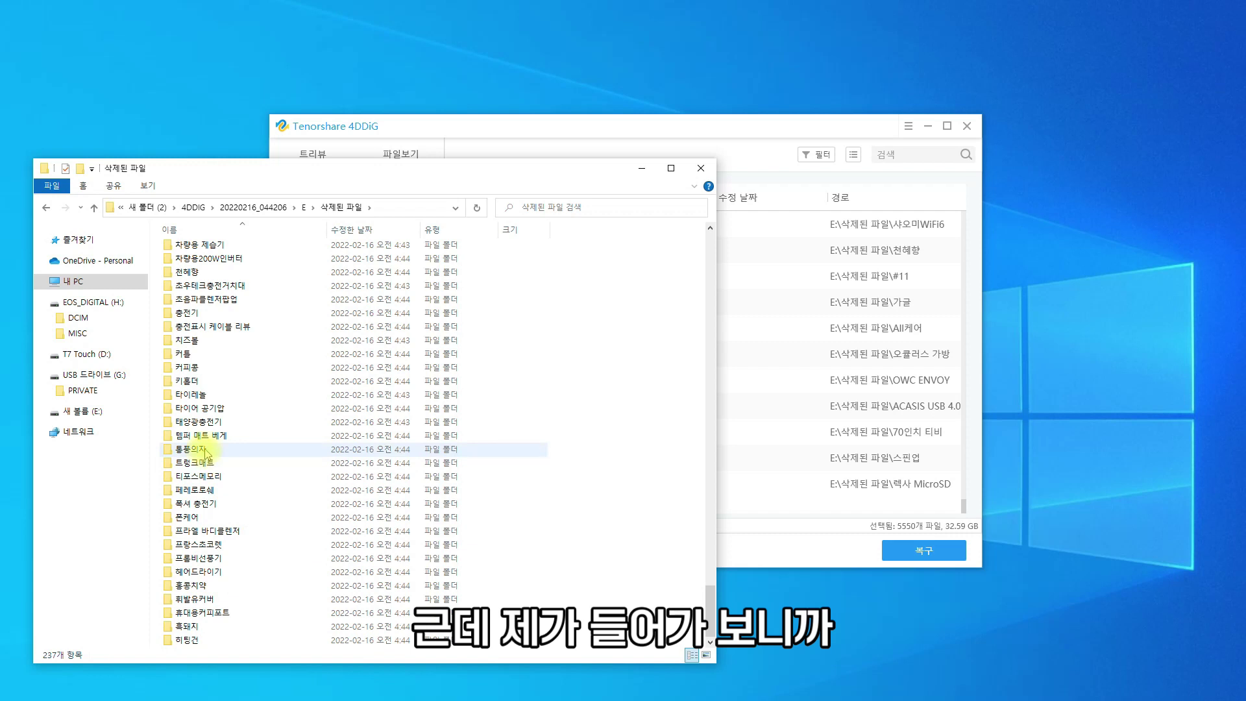
double_click(206, 455)
left_click_drag(493, 443, 399, 325)
left_click(451, 438)
- Open the recovered 자동차전화번호판 folder and check its photos, including #_9, #2_2, #3 and #1_2
left_click(350, 210)
double_click(224, 340)
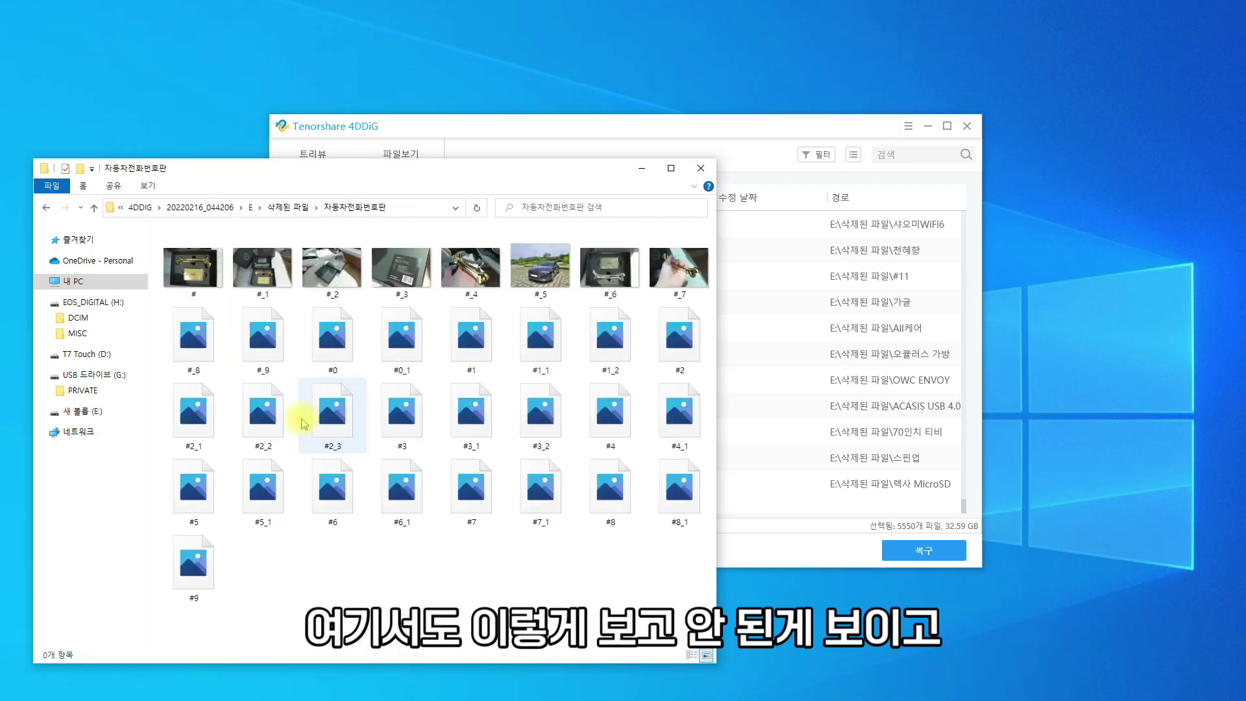
left_click(263, 337)
left_click(262, 416)
left_click(395, 423)
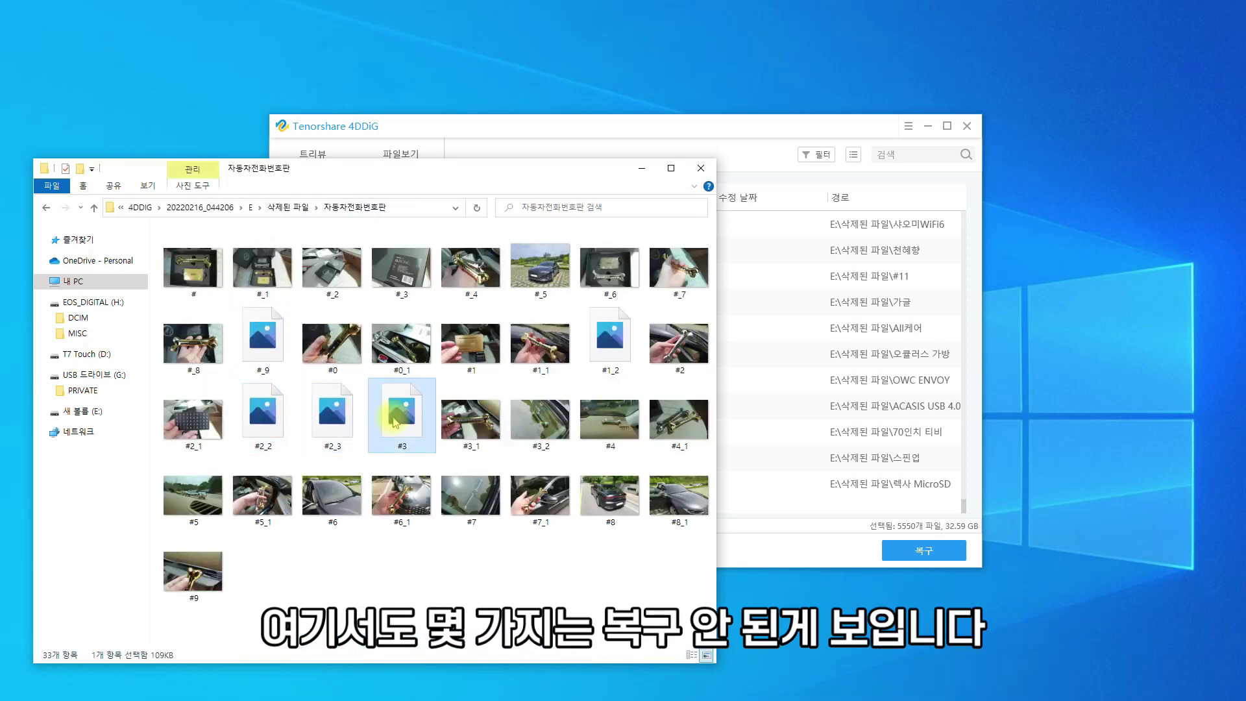
left_click(606, 350)
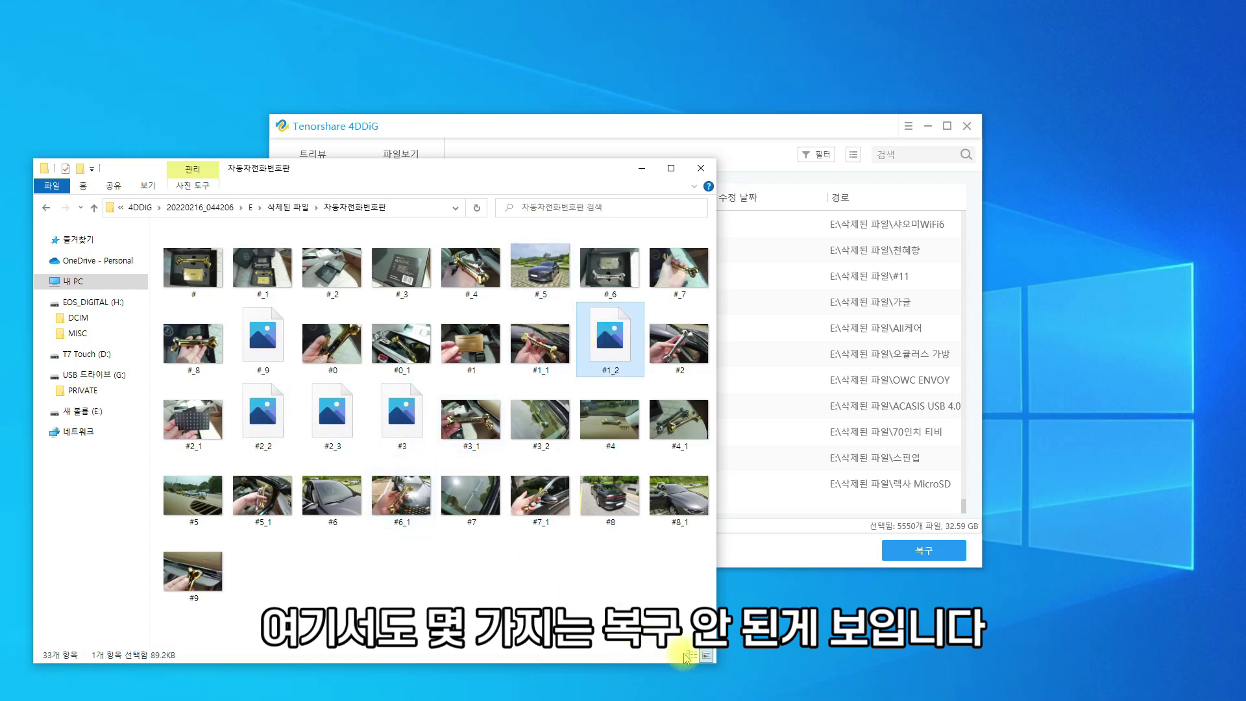
left_click_drag(657, 551, 164, 231)
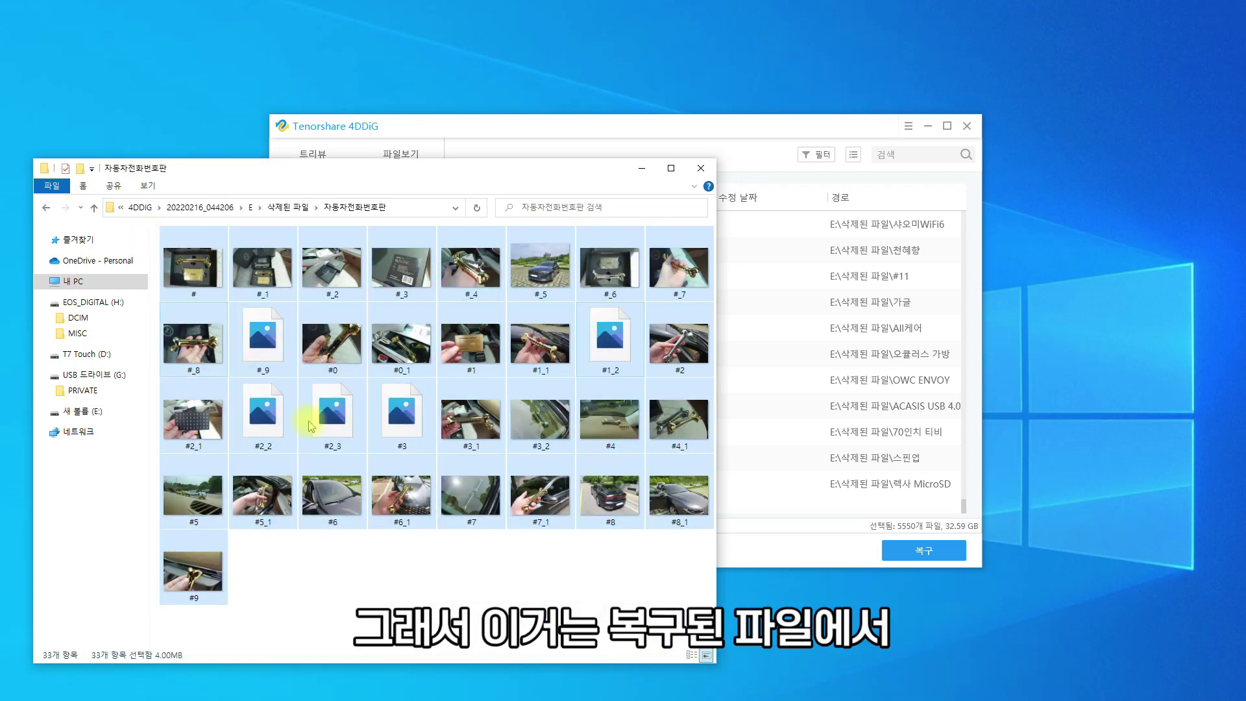
left_click(583, 613)
- Preview the screenshot JPG in the All케어 folder of the 4DDiG scan results and close the preview
left_click(807, 328)
double_click(510, 328)
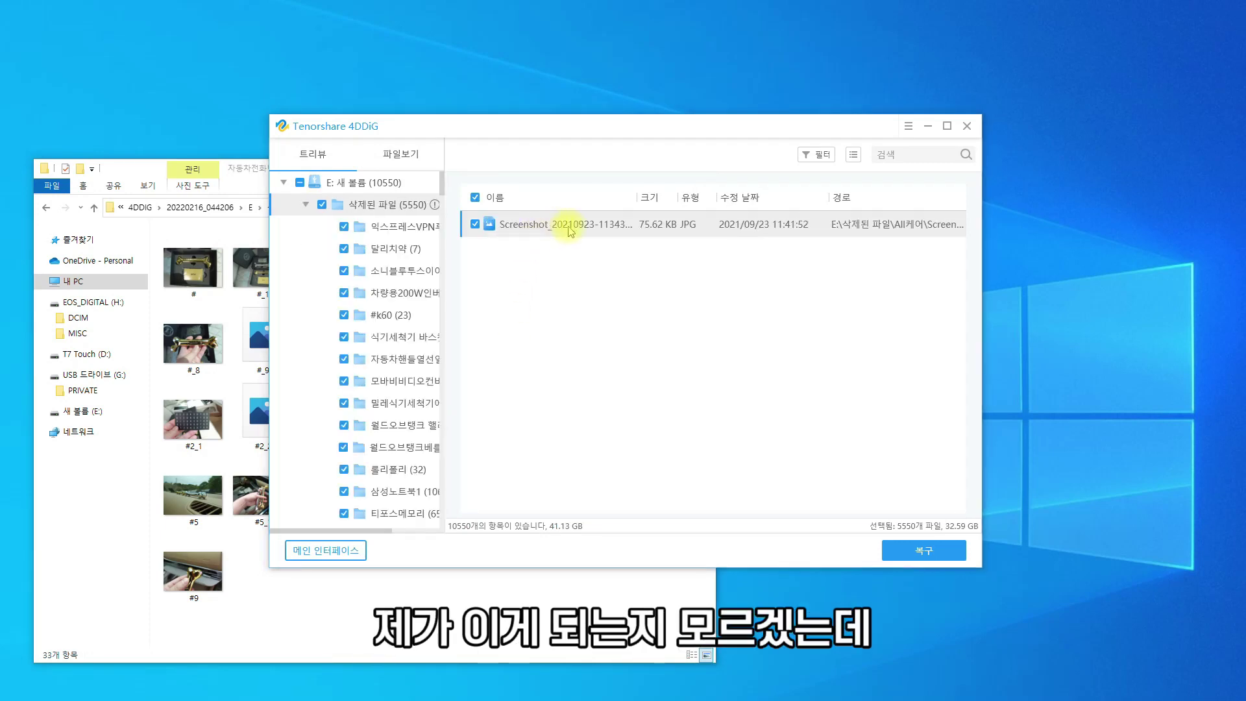
double_click(552, 227)
right_click(586, 223)
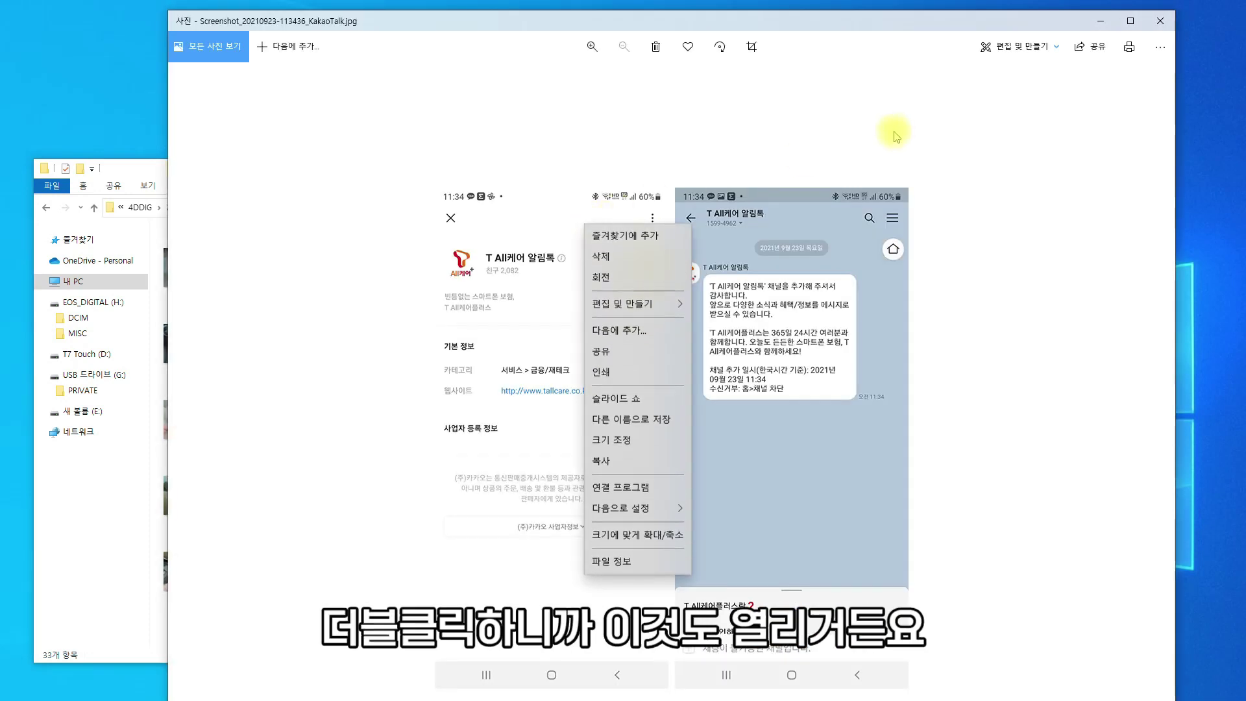
left_click(1161, 21)
- Preview the third #.jpg in the 달리치약 folder, arrange its window beside the scan results, and close it
left_click(395, 249)
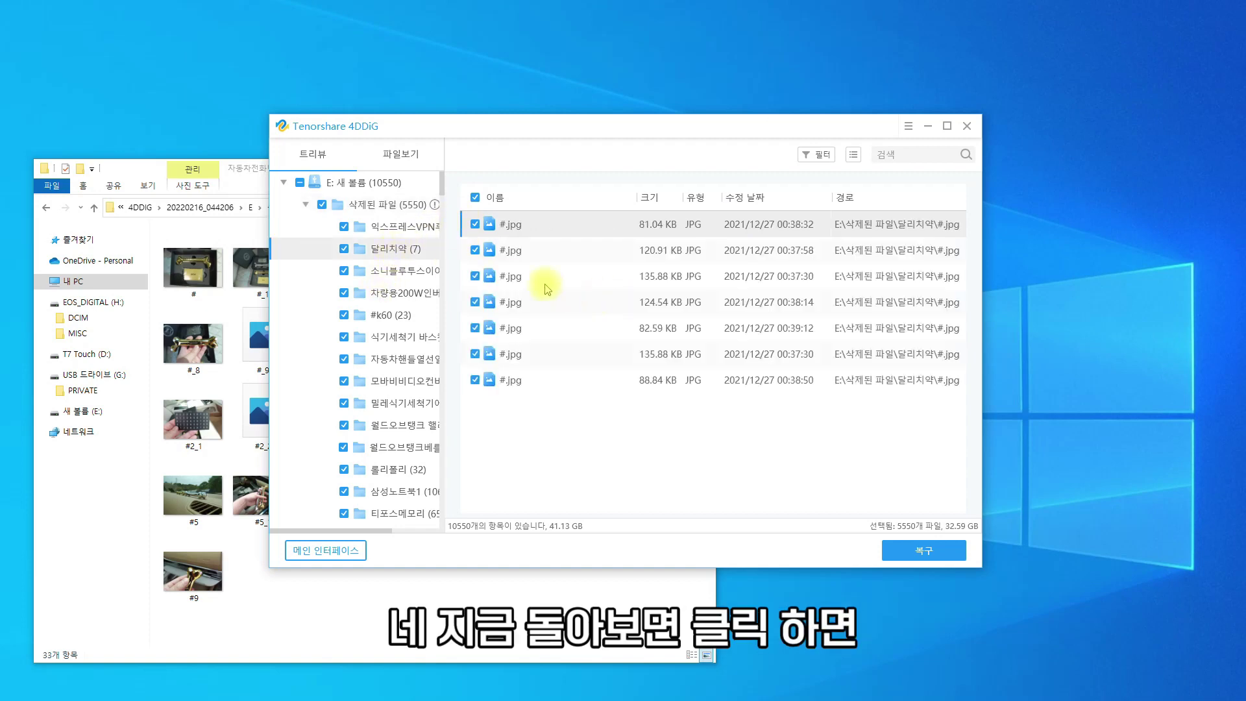
left_click(524, 278)
double_click(525, 277)
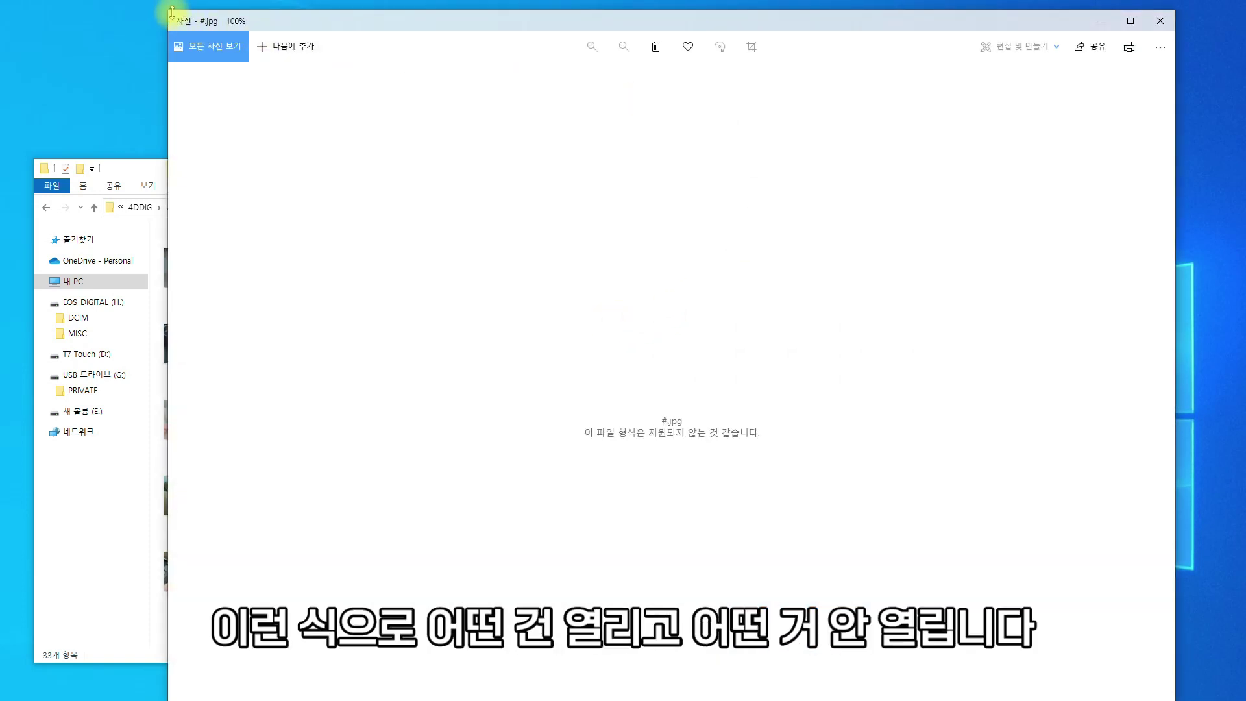
left_click_drag(172, 13, 318, 250)
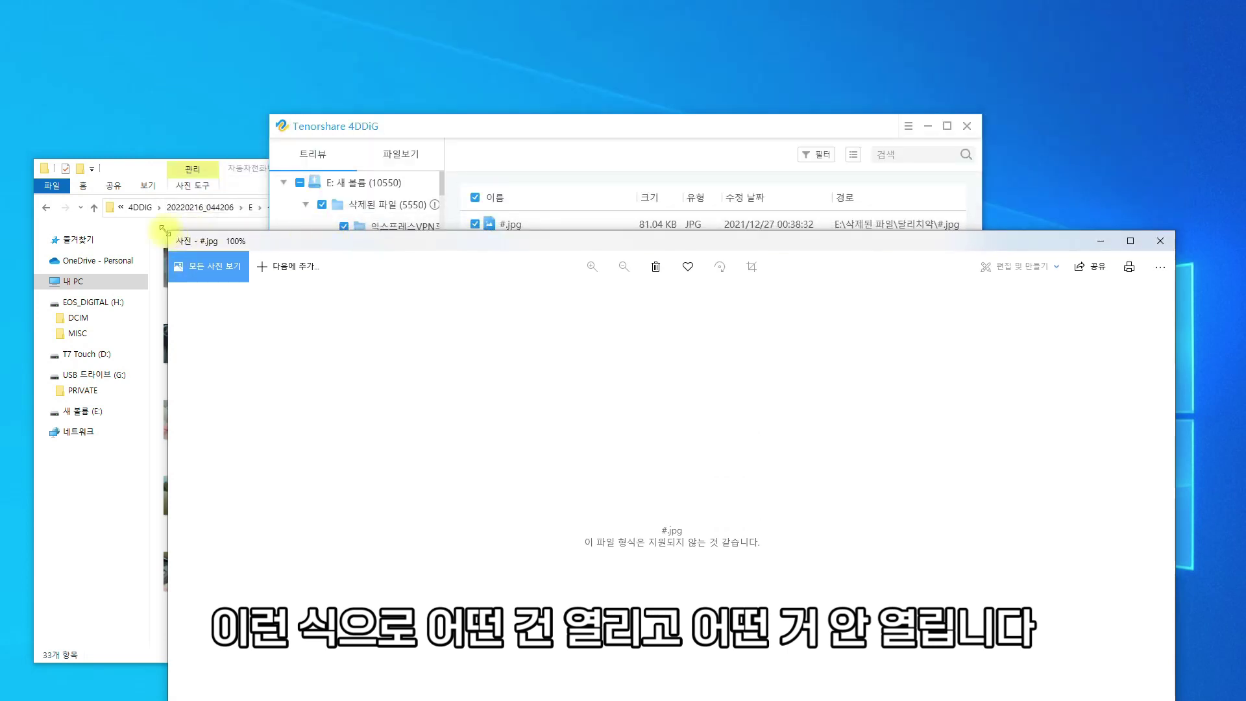
left_click_drag(164, 228, 389, 329)
left_click_drag(604, 344, 661, 199)
left_click_drag(592, 125, 492, 79)
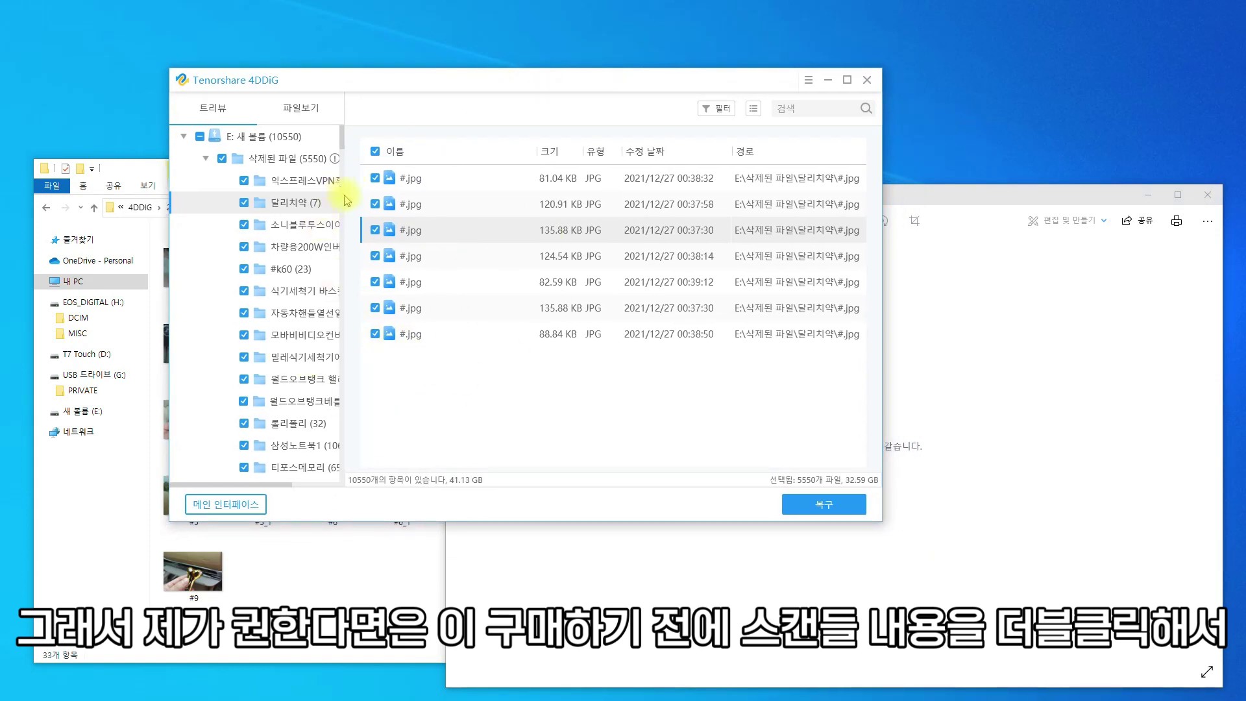
left_click_drag(980, 195, 962, 183)
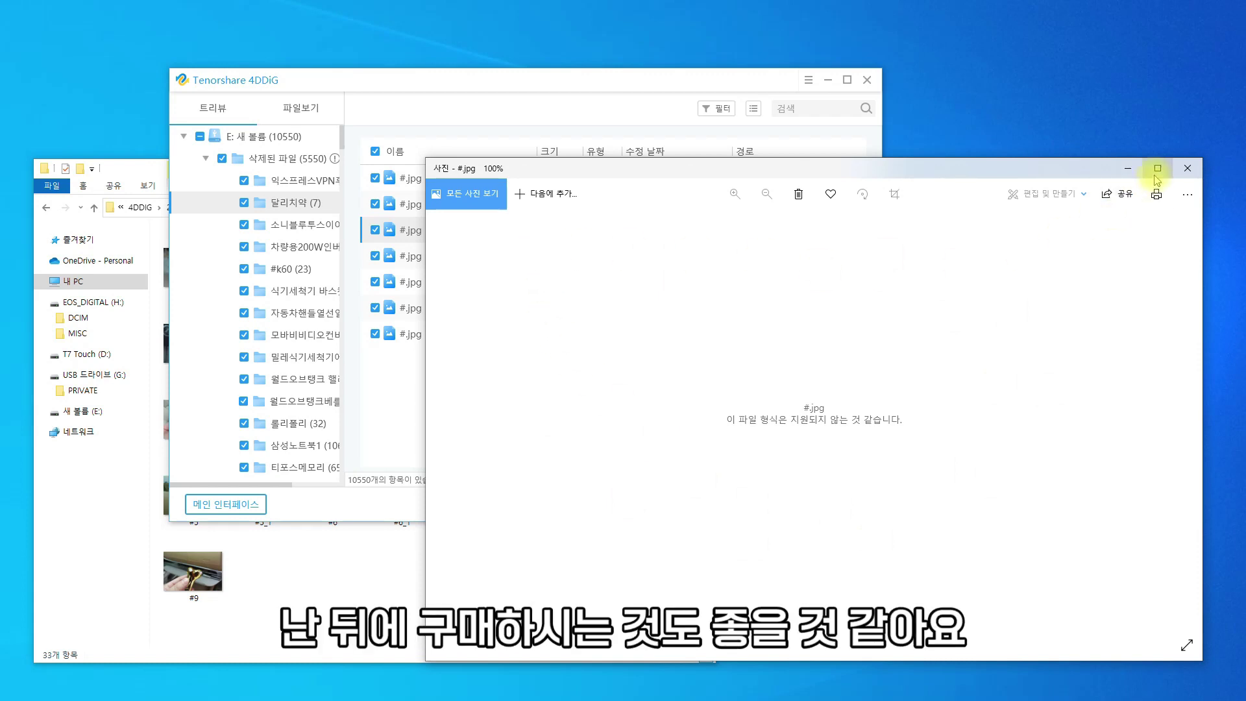
left_click(1188, 169)
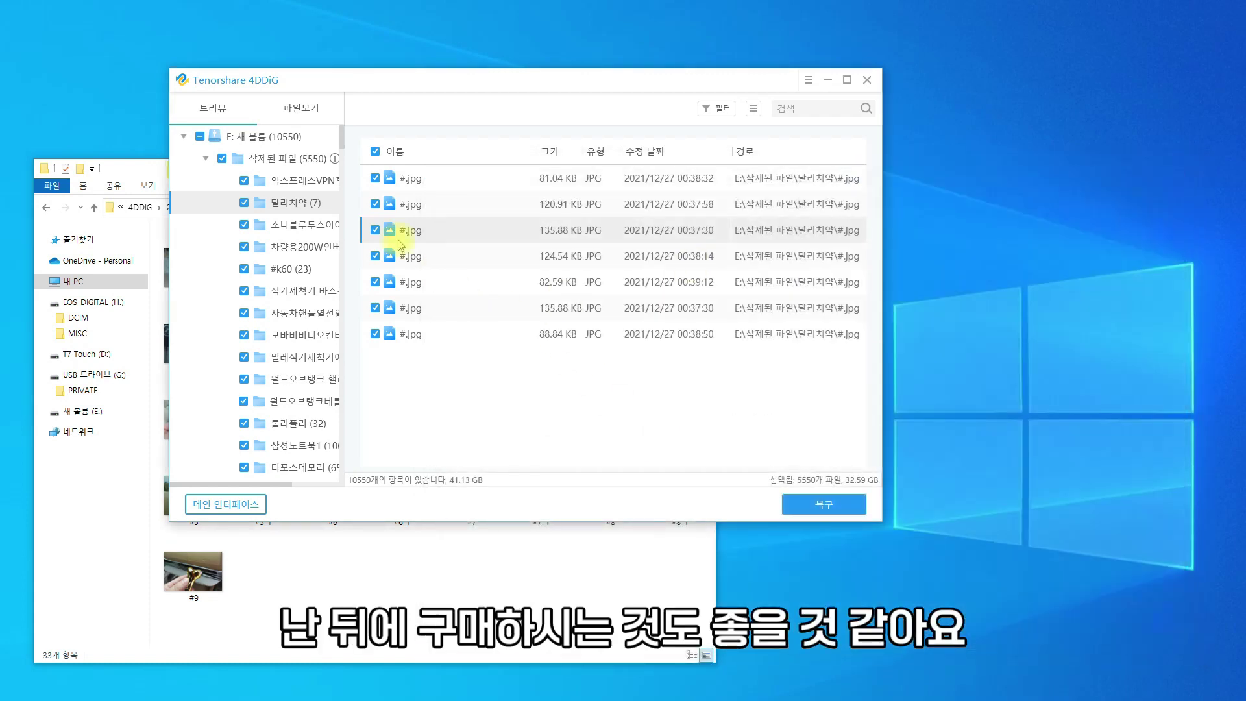
- Move the 4DDiG window aside and review the whole set of recovered photos in 자동차전화번호판
left_click_drag(434, 78, 717, 50)
left_click(332, 416)
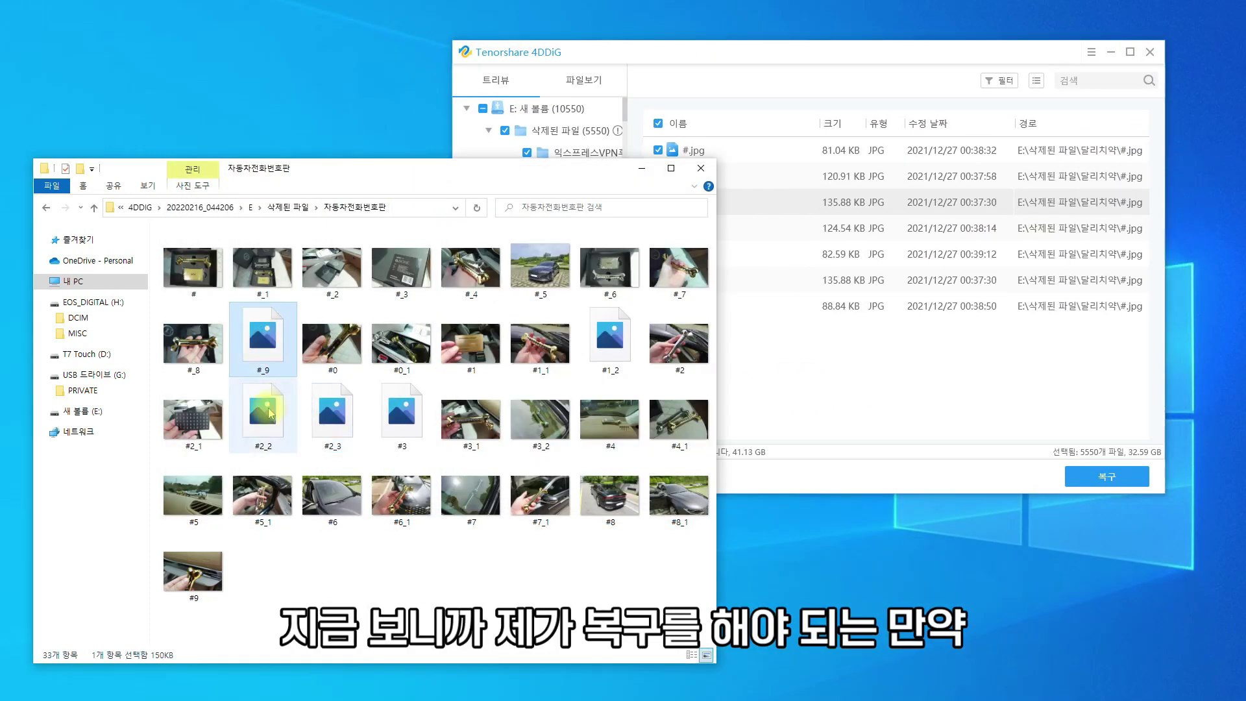
left_click(399, 416)
left_click_drag(697, 631, 128, 228)
left_click(551, 578)
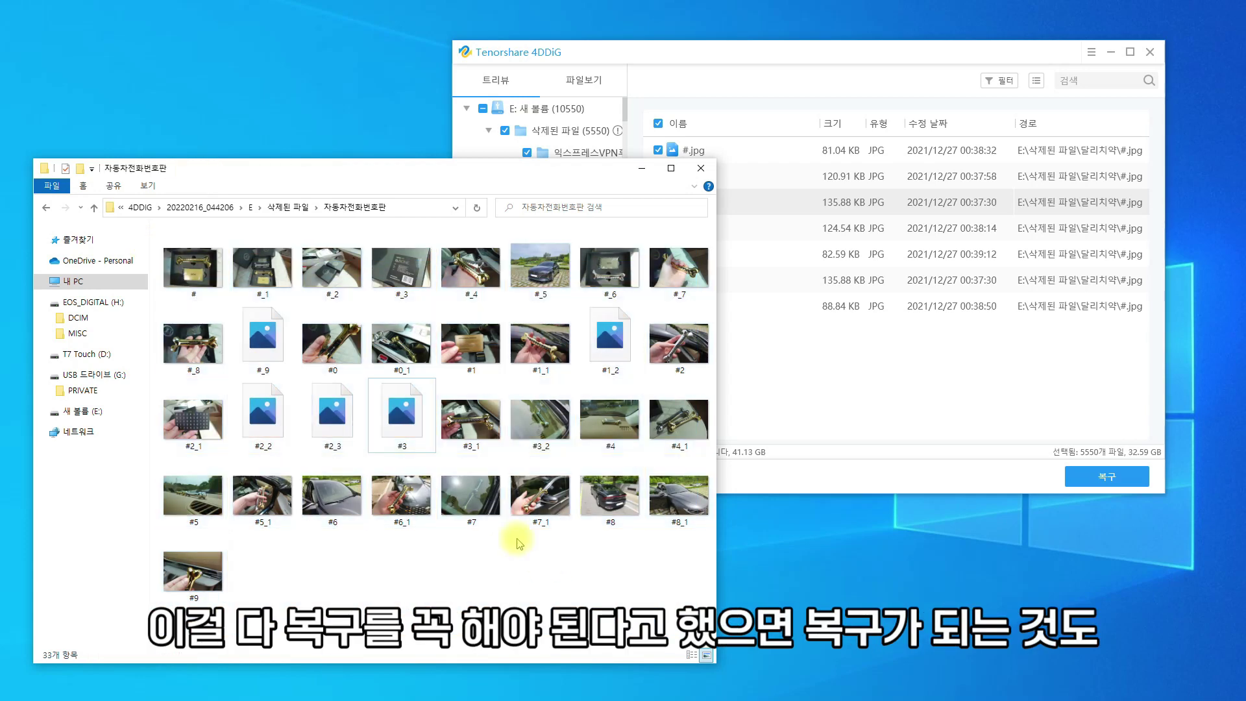
left_click_drag(699, 613, 180, 479)
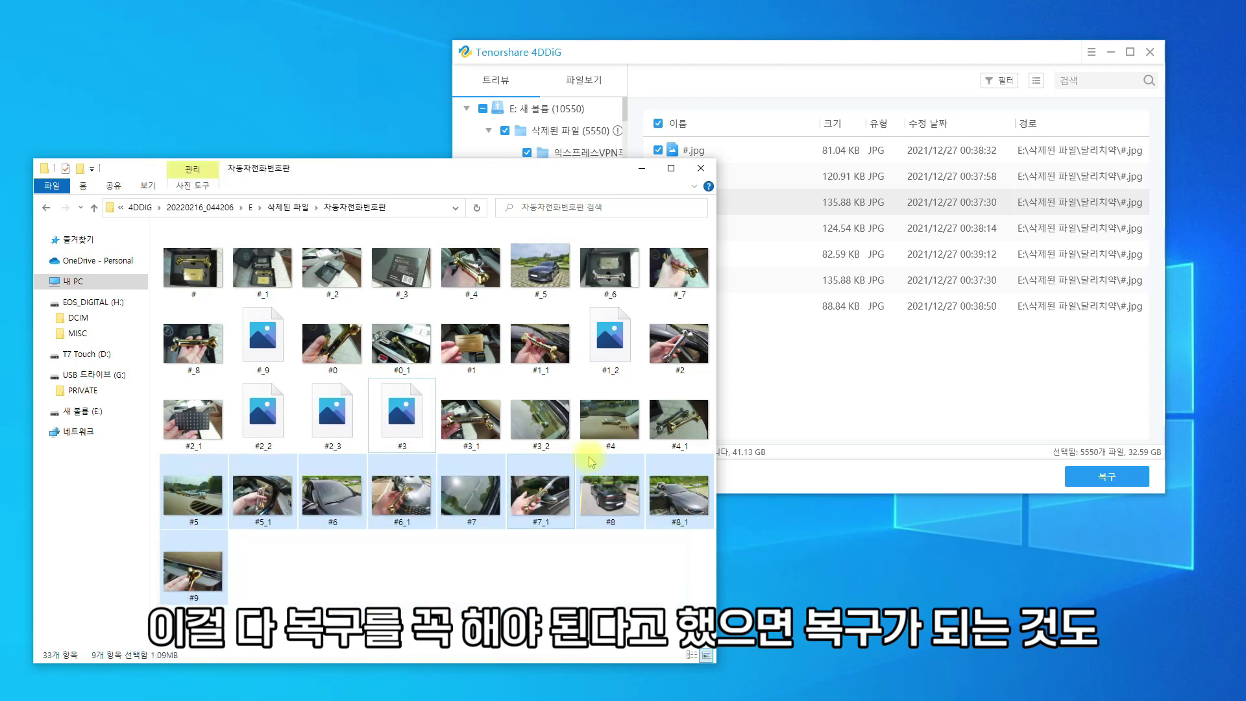
- Inspect the files without thumbnails in 자동차전화번호판: #_9, #1_2, #2_2, #2_3 and #3
left_click(268, 338)
left_click(269, 417)
left_click(401, 418)
left_click(620, 337)
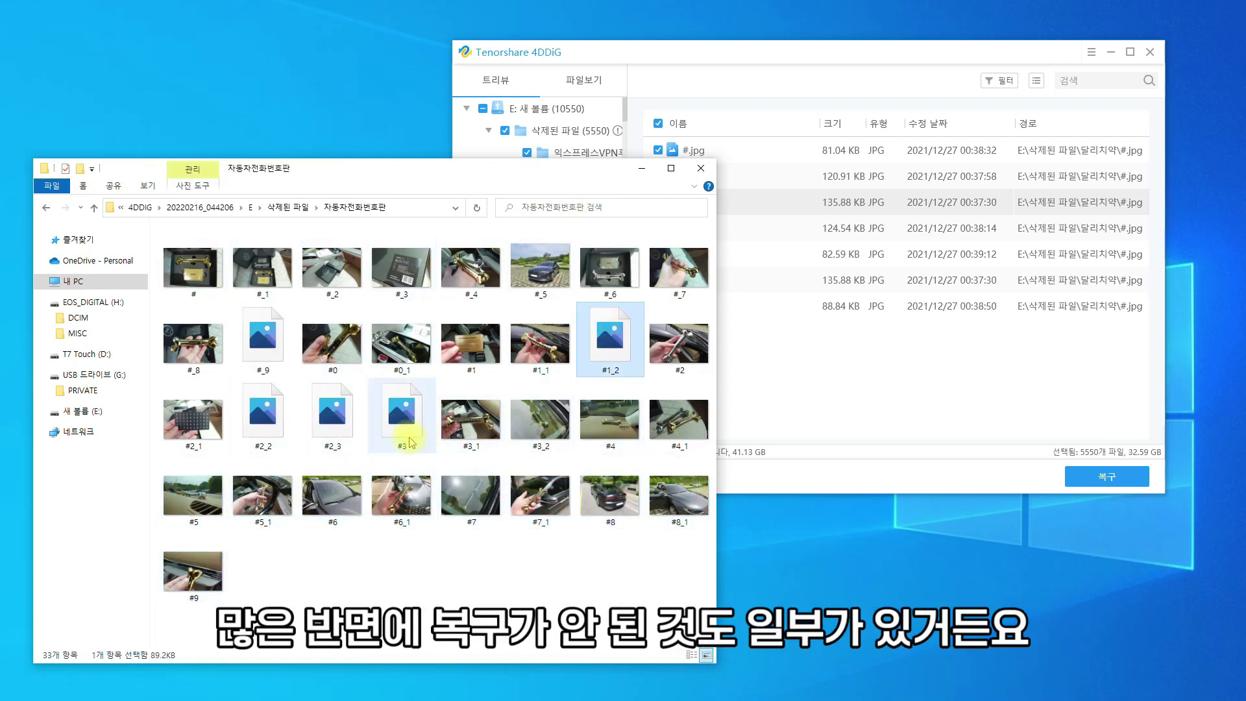
left_click(401, 417)
left_click(333, 418)
left_click(263, 417)
left_click(263, 338)
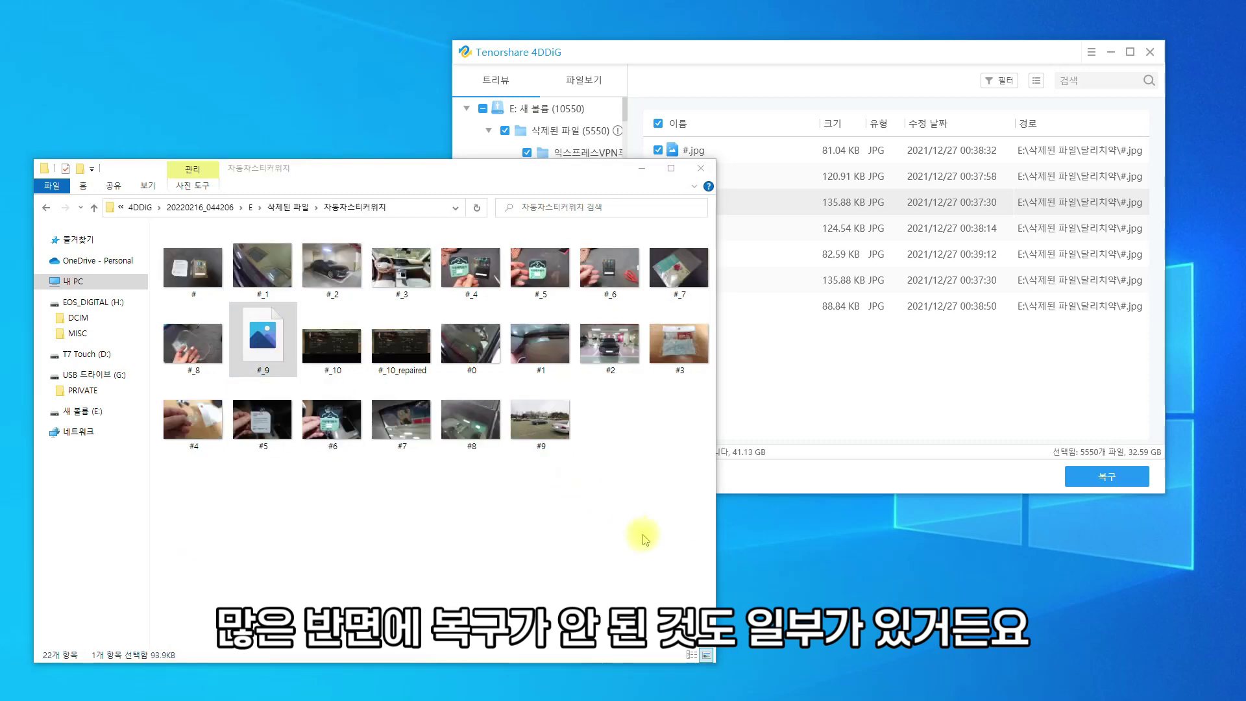
- Review the recovered photos in 자동차스티커위치 and examine the #_9 file
left_click_drag(645, 539, 270, 236)
left_click(263, 334)
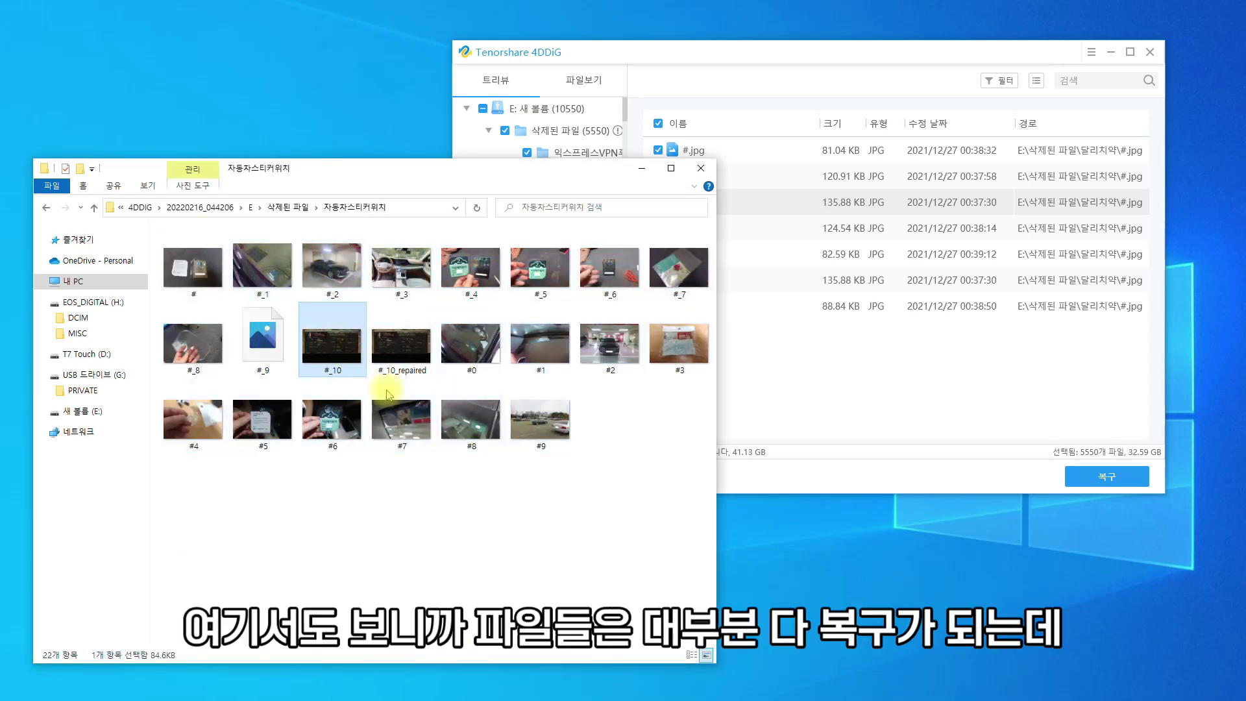
left_click_drag(668, 515, 307, 235)
left_click_drag(289, 509, 266, 349)
left_click(266, 348)
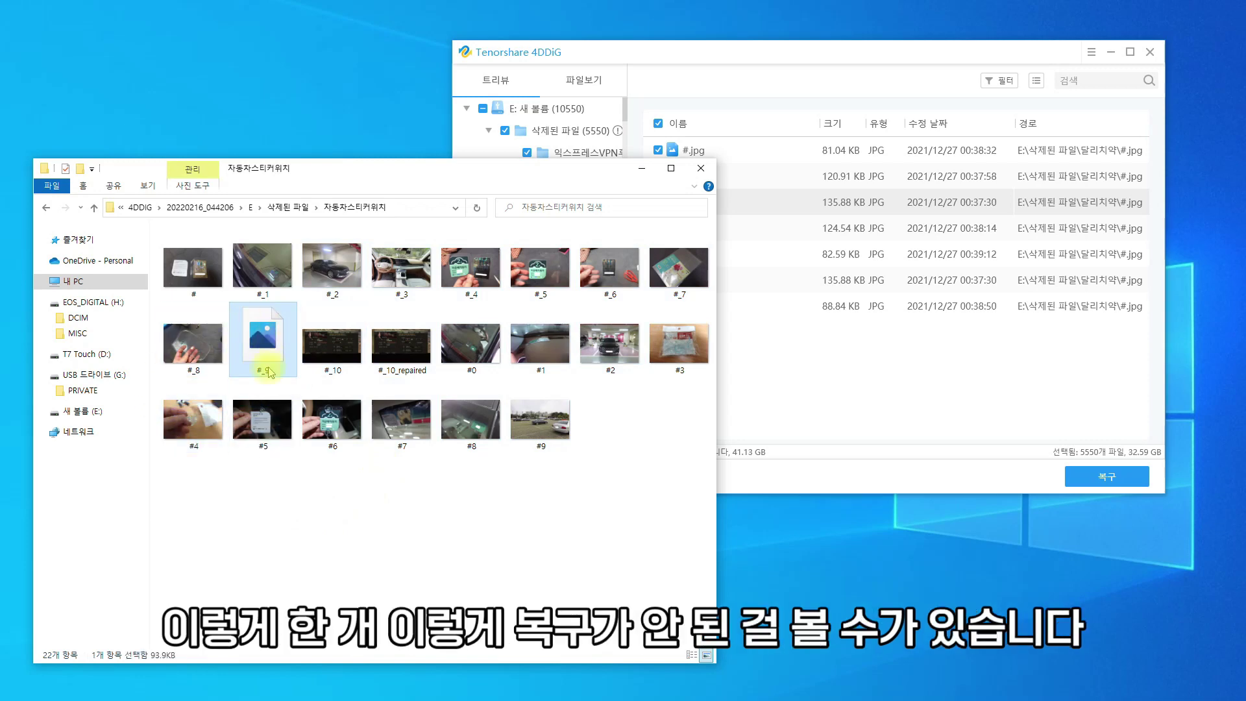
double_click(292, 357)
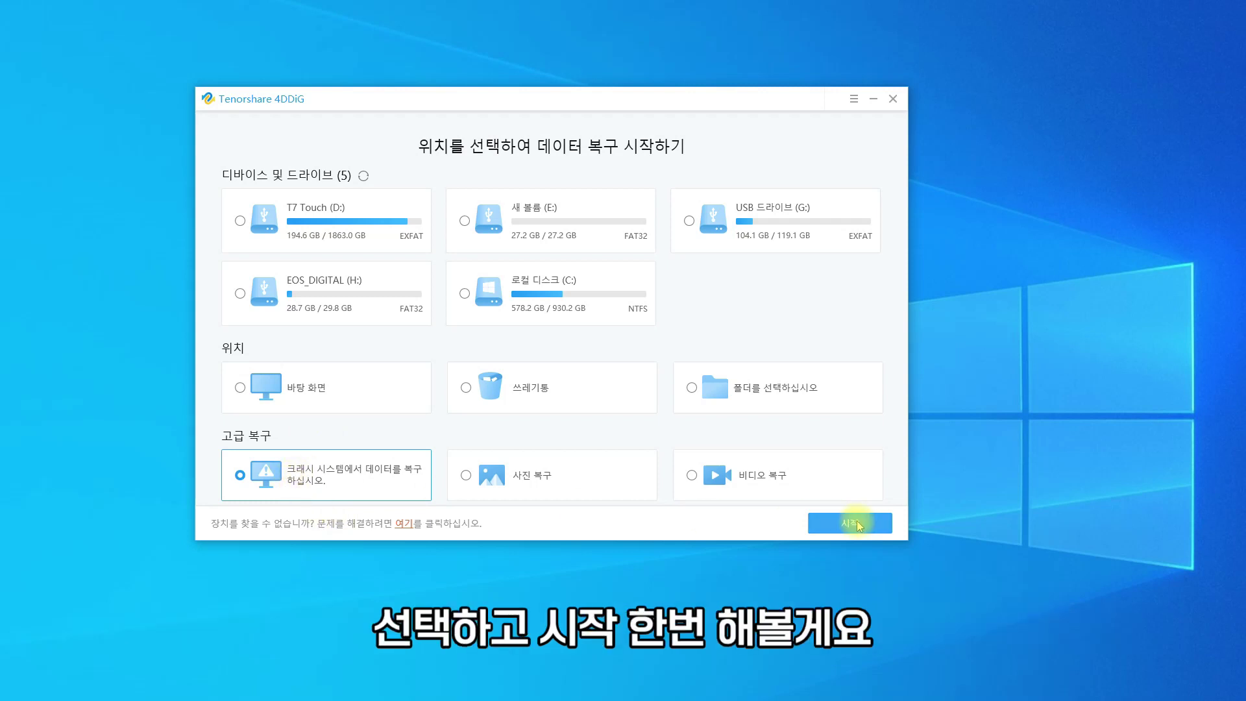
- Start the advanced recovery of data from a crashed system in 4DDiG
left_click(859, 522)
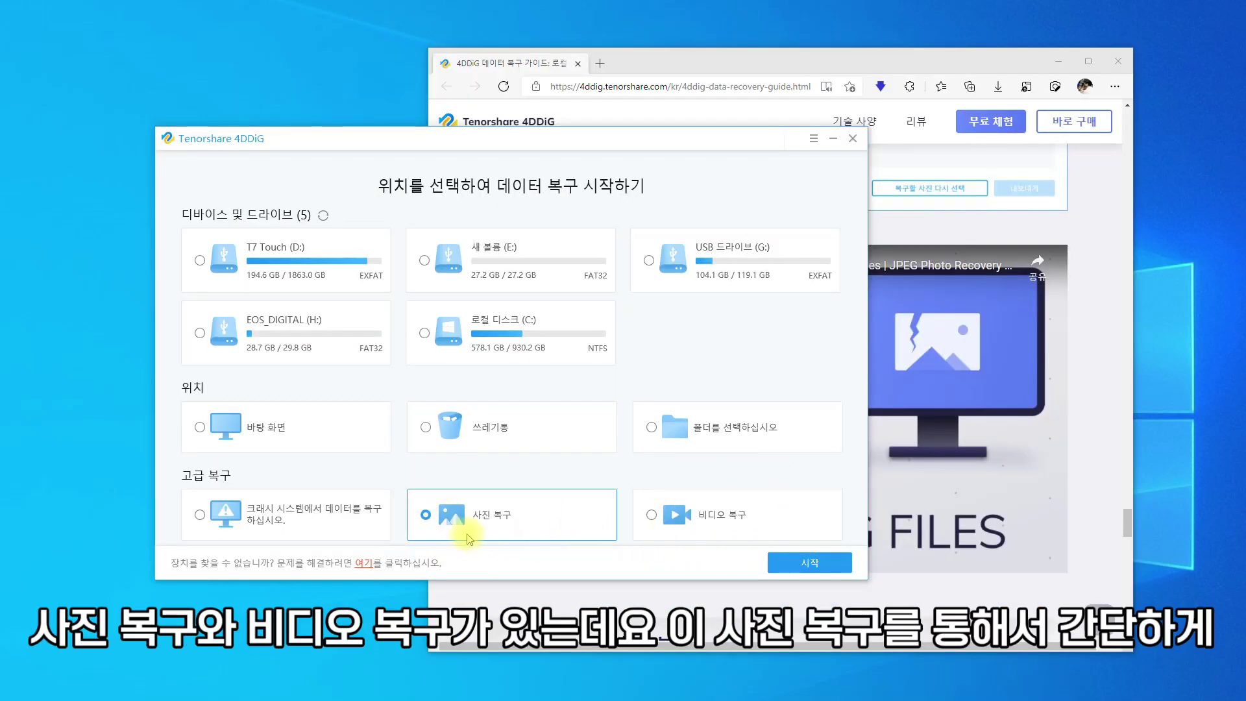
- View the JPEG repair tutorial in the online 4DDiG guide and return to the 사진 복구 option in 4DDiG
left_click(912, 117)
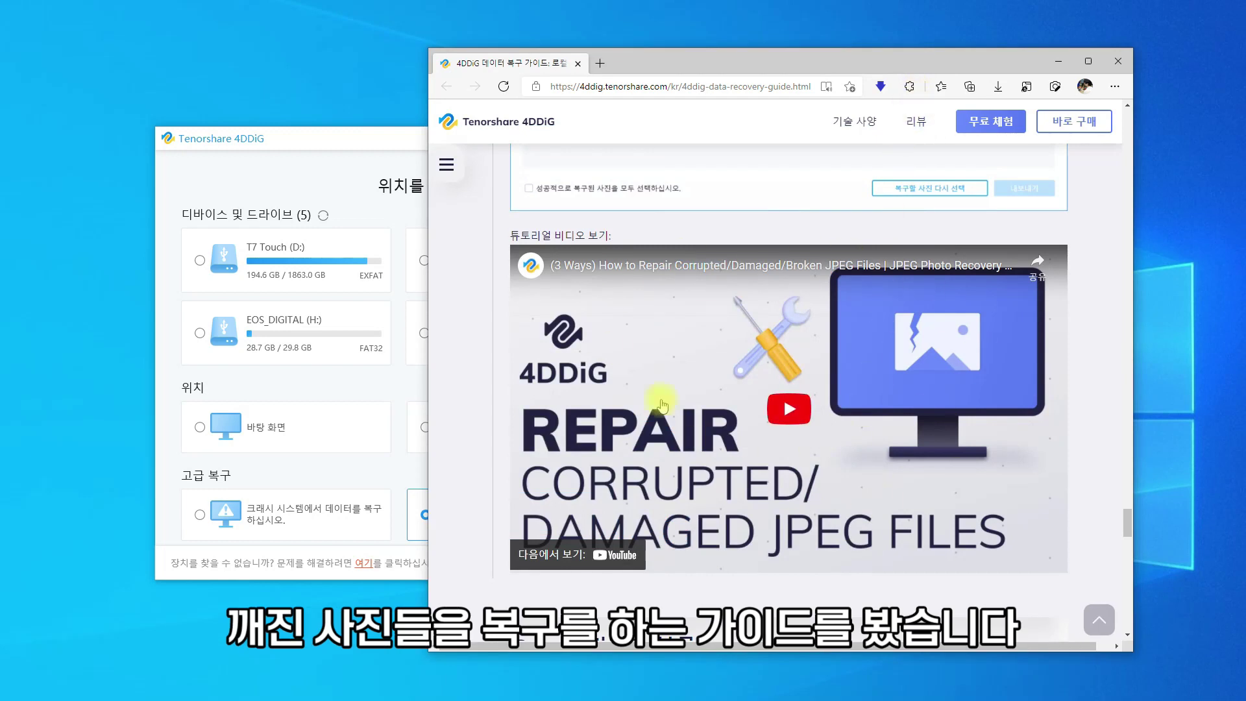
left_click(358, 140)
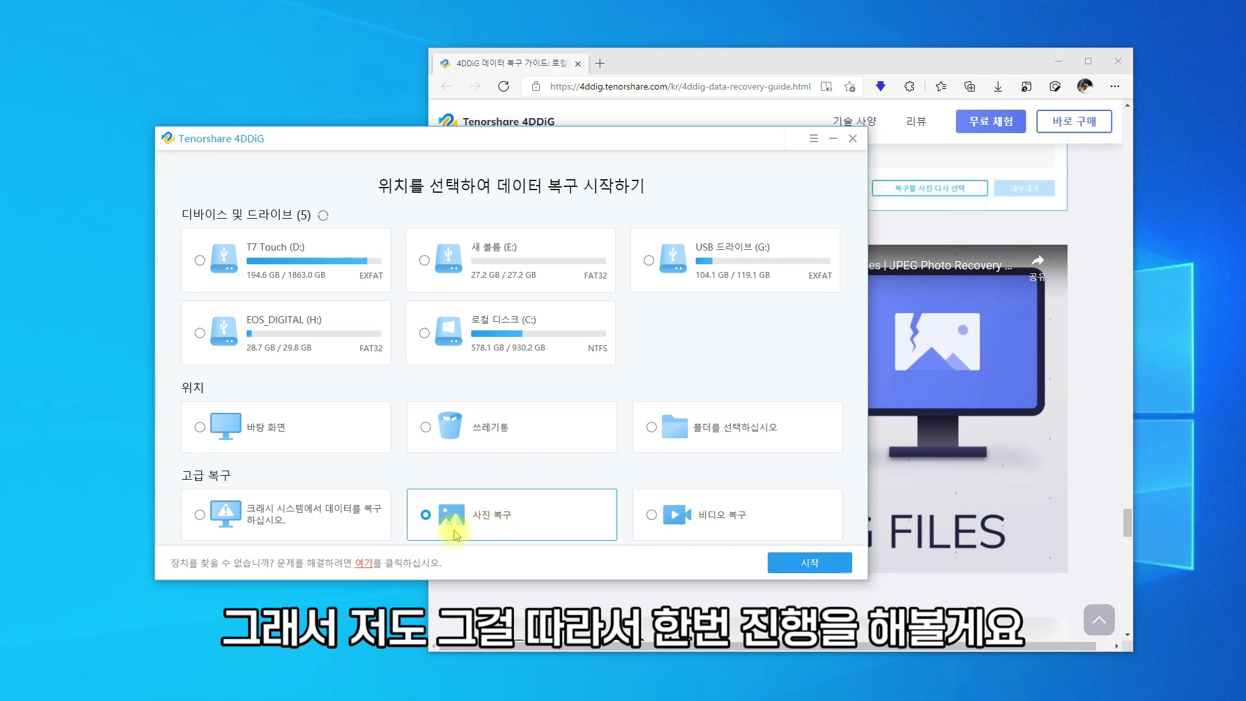
- Add the damaged #.jpg from the 100W 충전기 베이스어스 folder to the 사진 복구 feature and run its repair
left_click(810, 563)
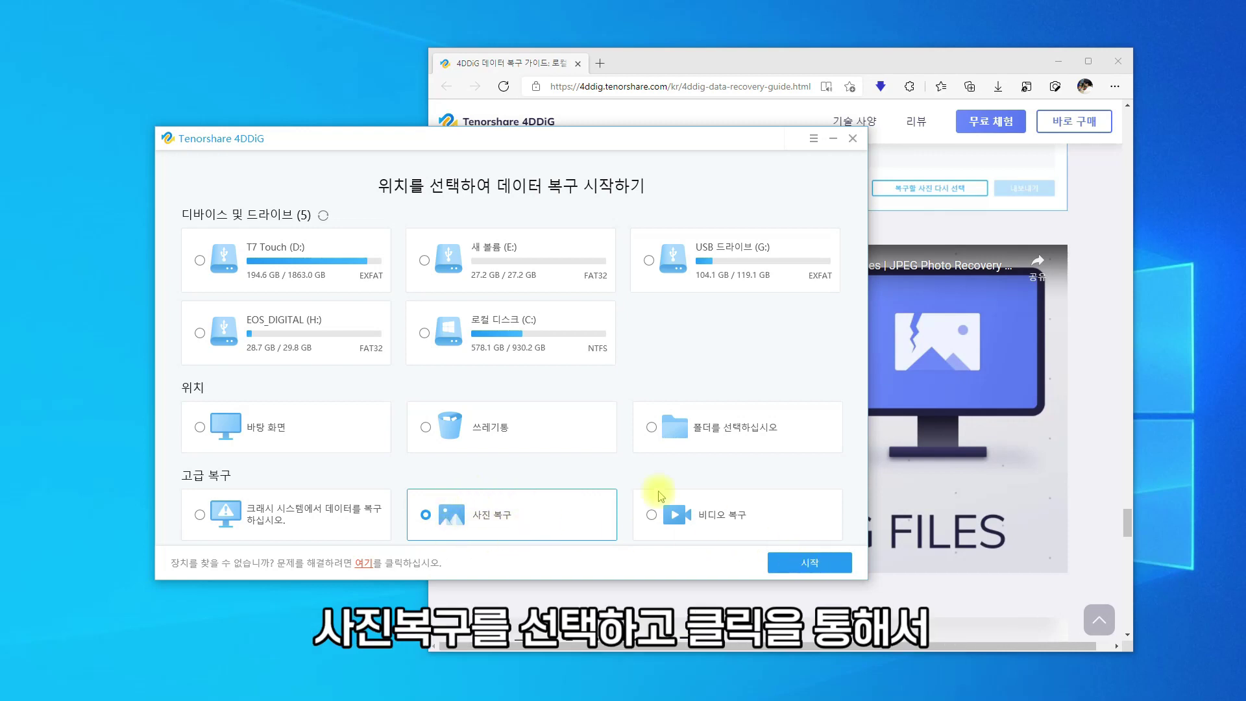
left_click(511, 354)
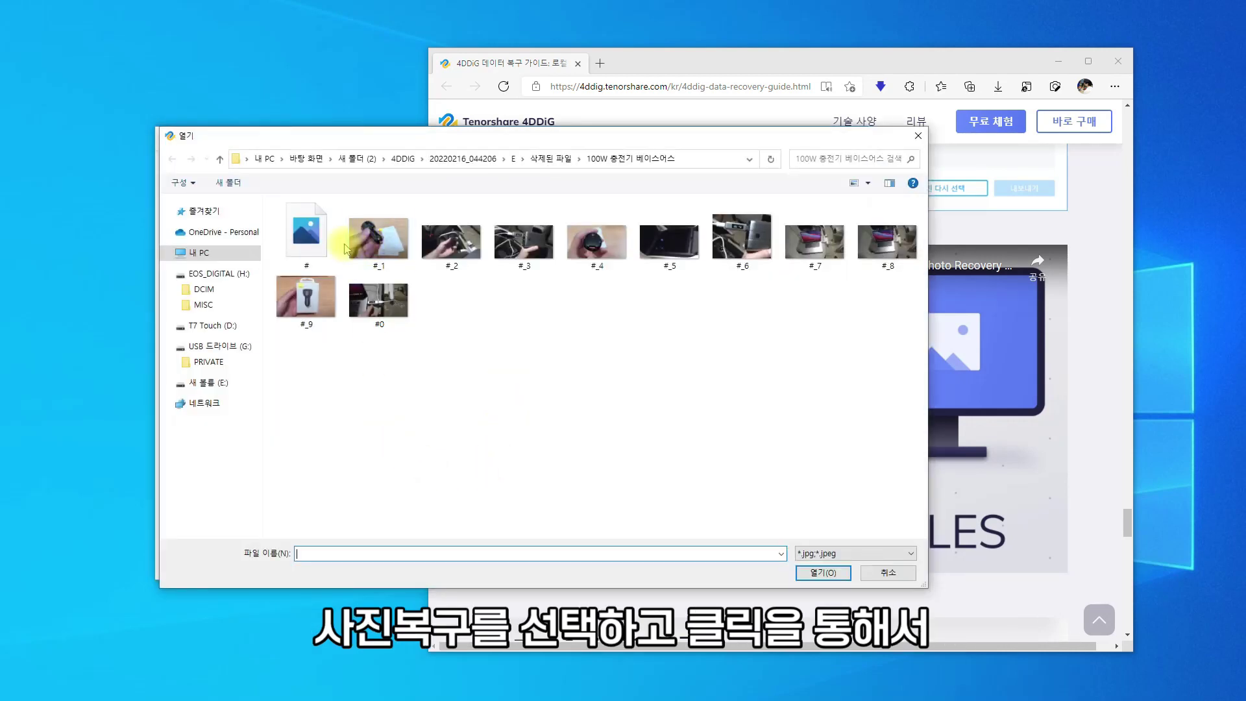
left_click(315, 253)
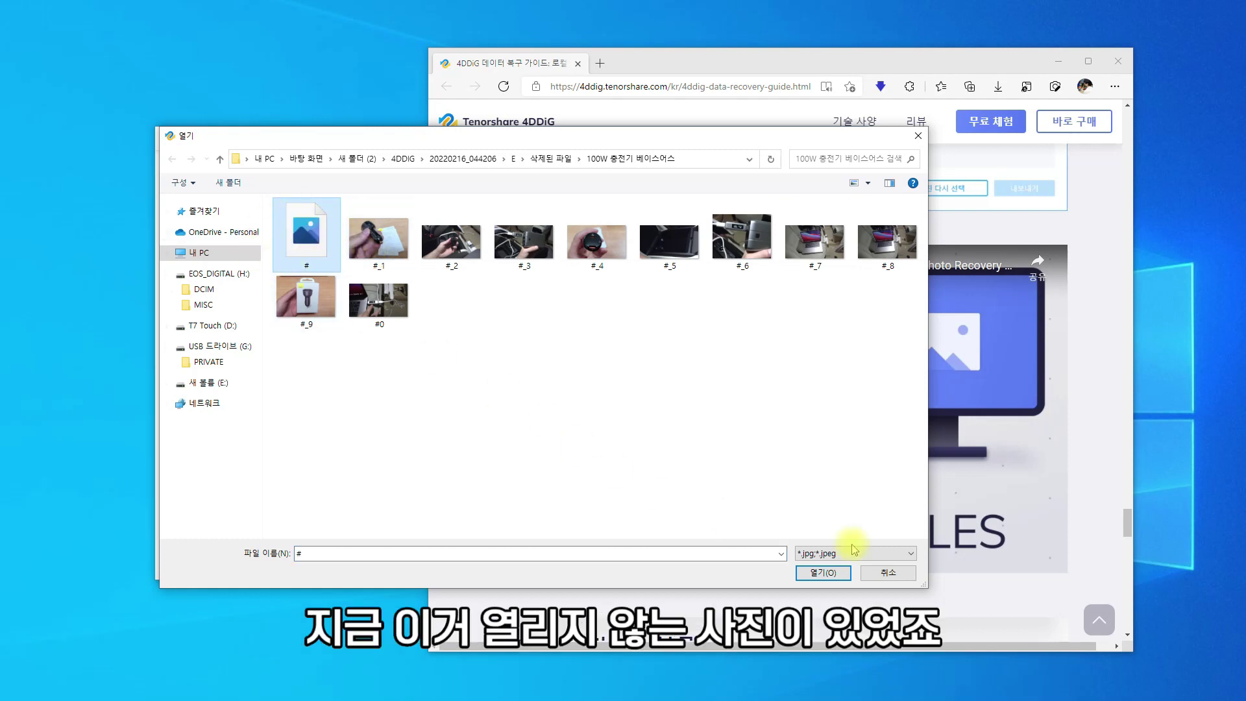
left_click(823, 572)
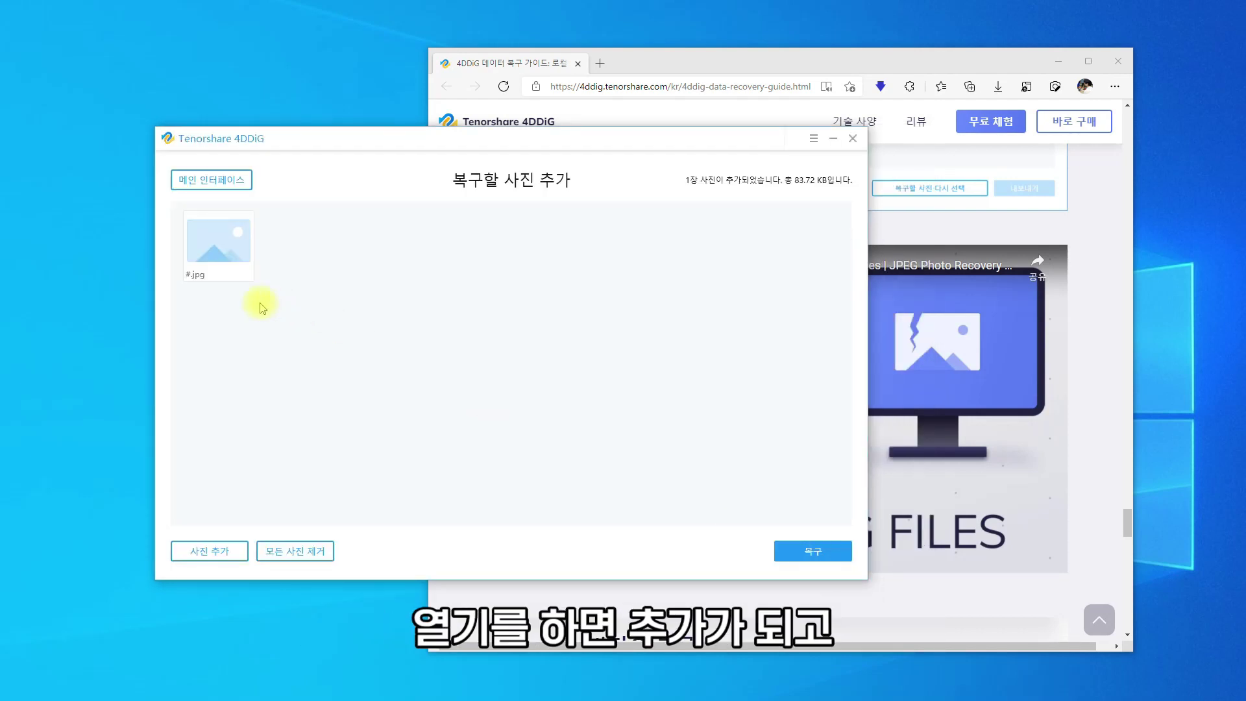
left_click(820, 553)
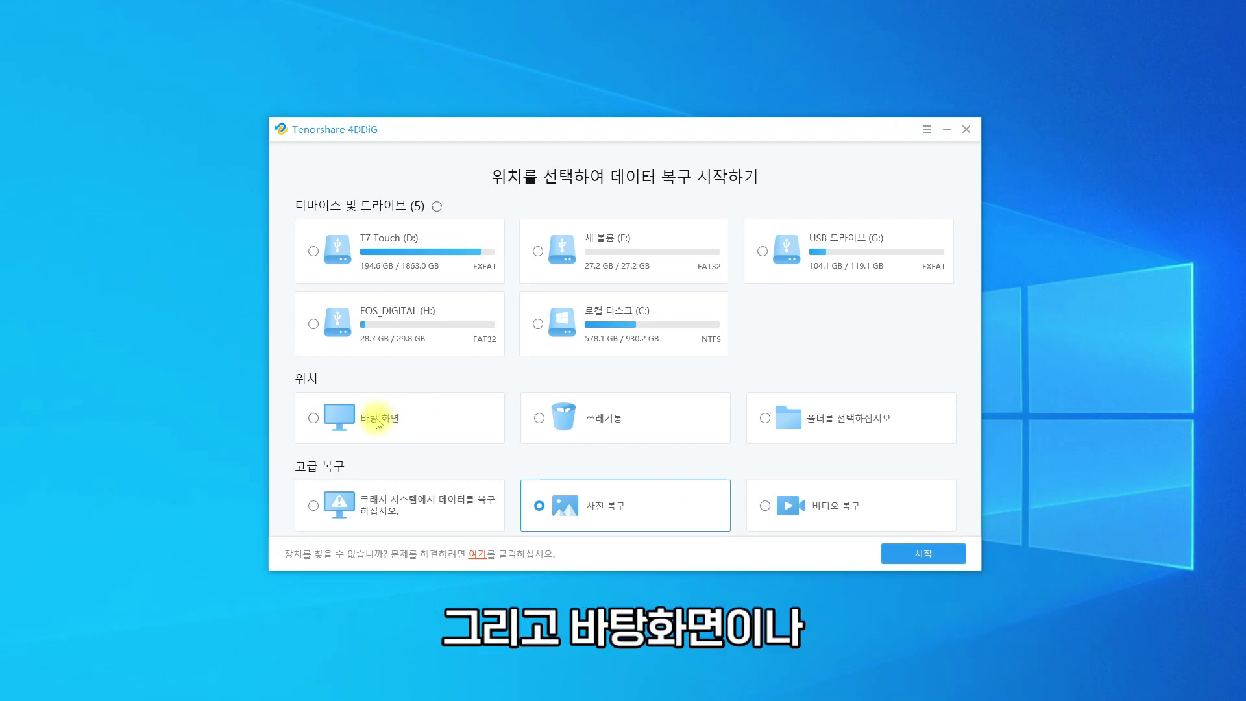
- Look through the 바탕 화면, 쓰레기통 and folder recovery locations, dismiss the folder selection, and return to the 4DDiG start screen
left_click(315, 418)
left_click(539, 418)
left_click(758, 421)
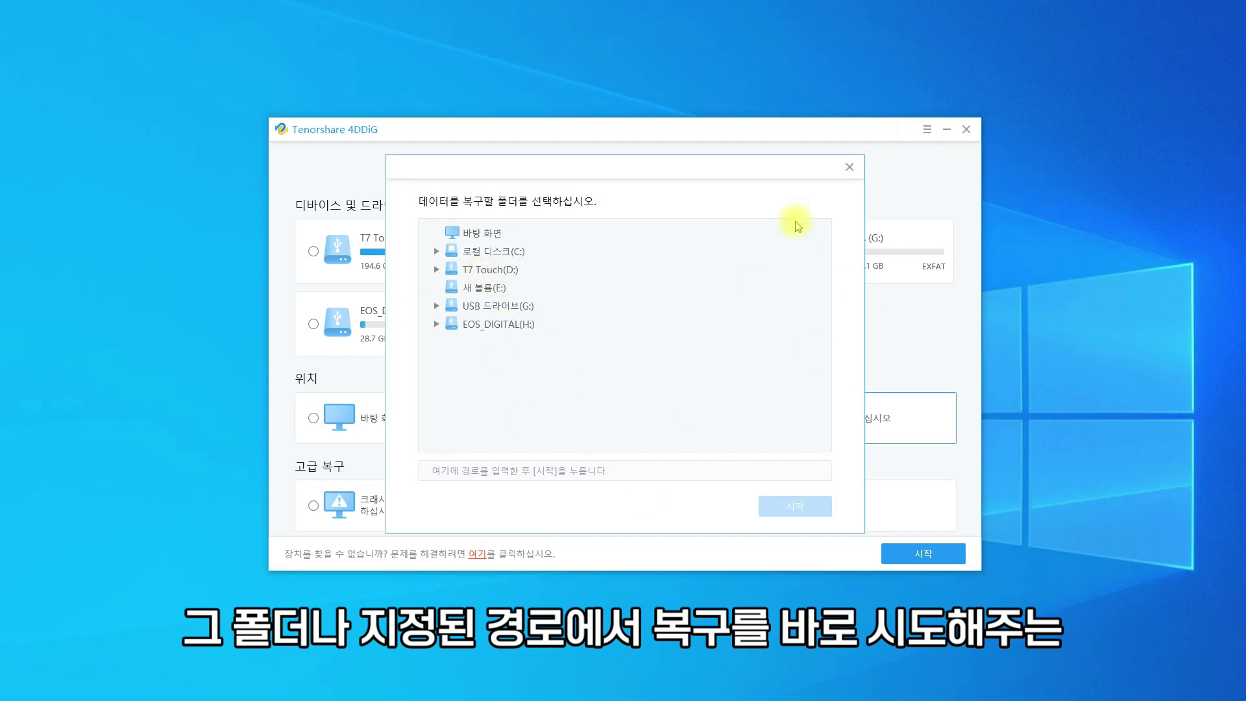
left_click(849, 166)
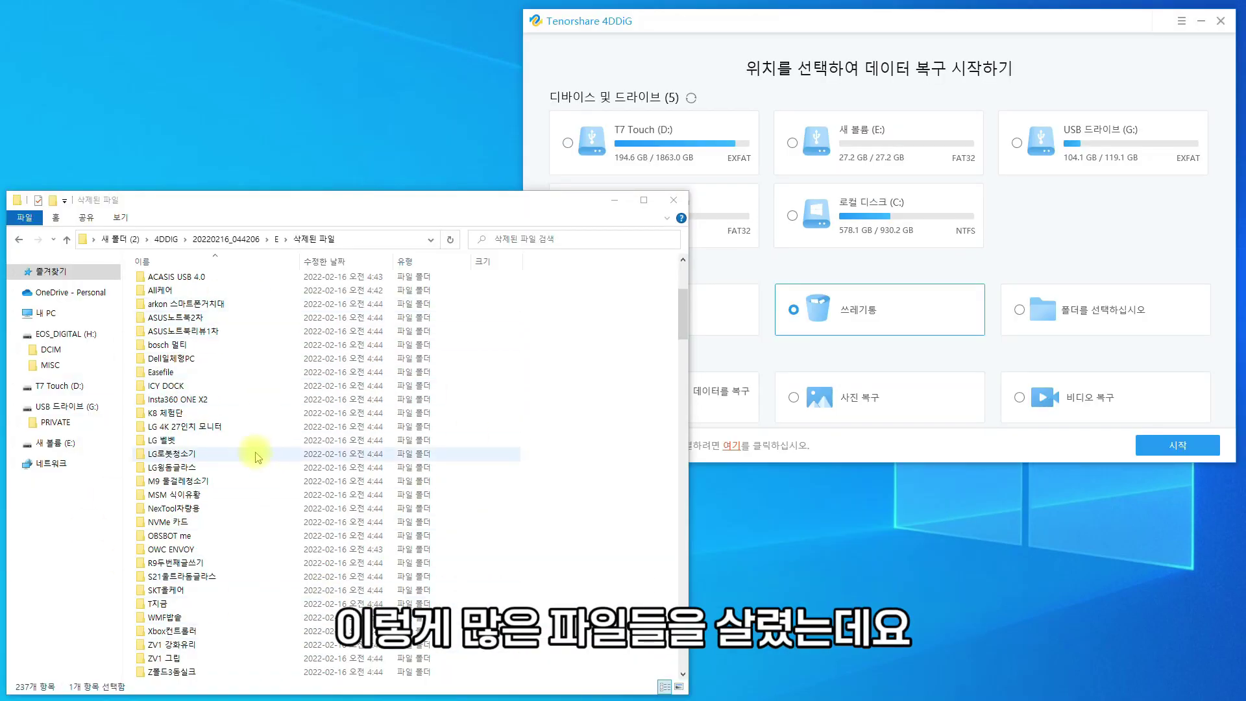
left_click(868, 29)
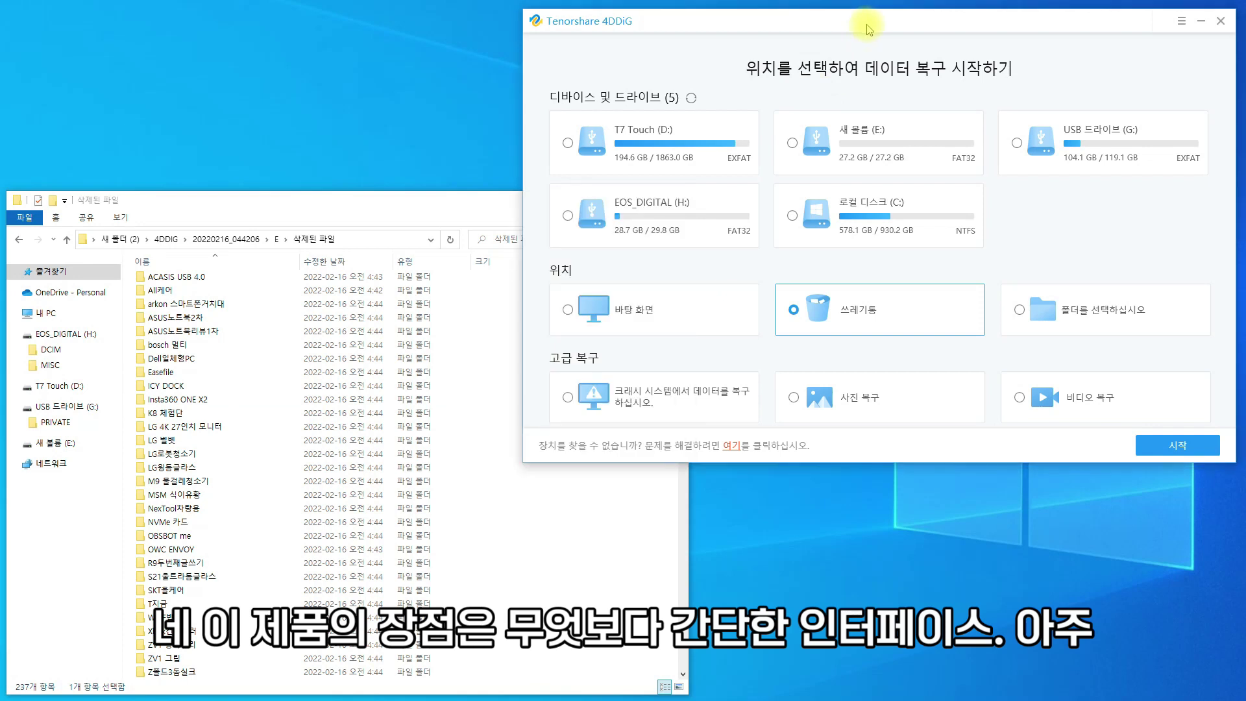